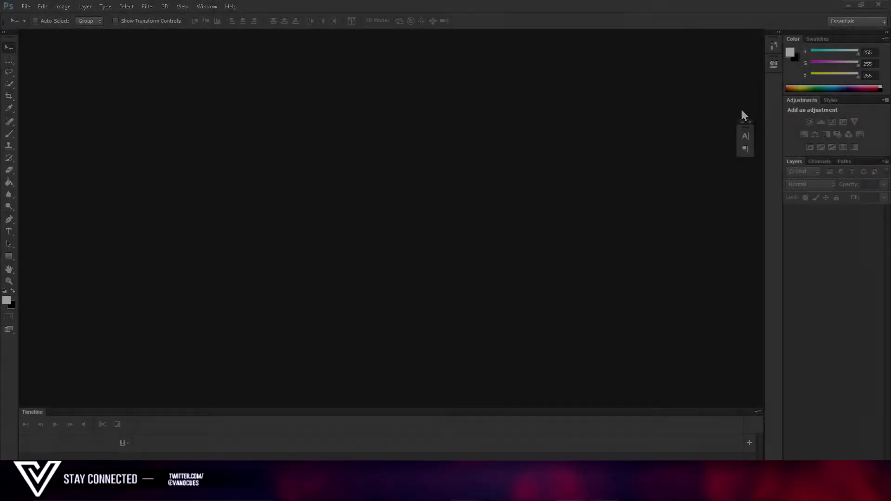
- Close the floating type panel and create a 1270 x 720 pixel document at 72 pixels/inch with a white background
left_click(750, 122)
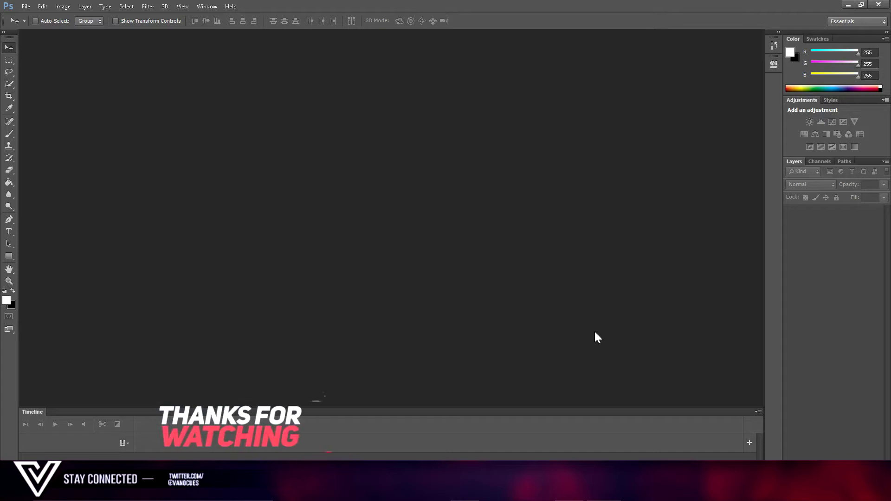
left_click(27, 6)
left_click(37, 20)
left_click(421, 168)
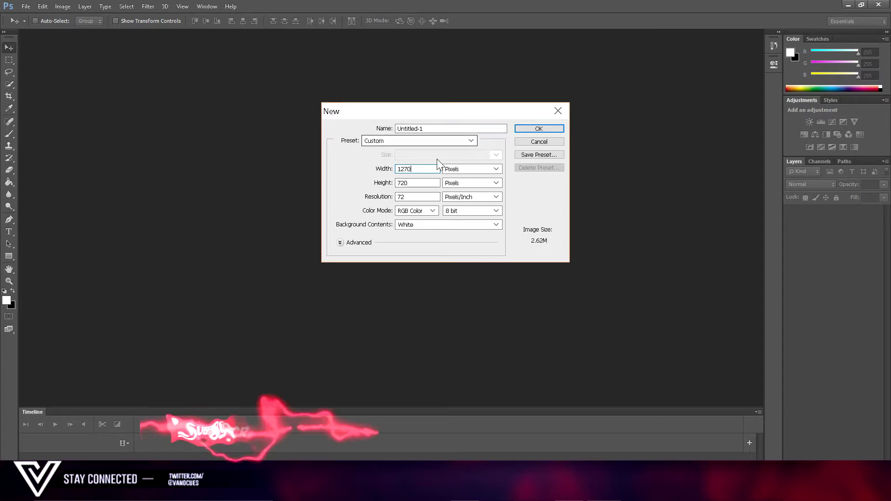
left_click_drag(391, 110, 410, 107)
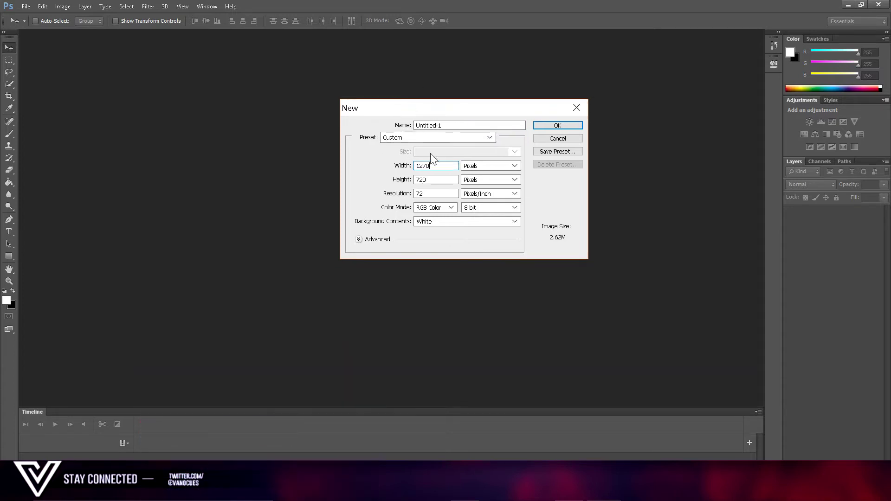
left_click(440, 180)
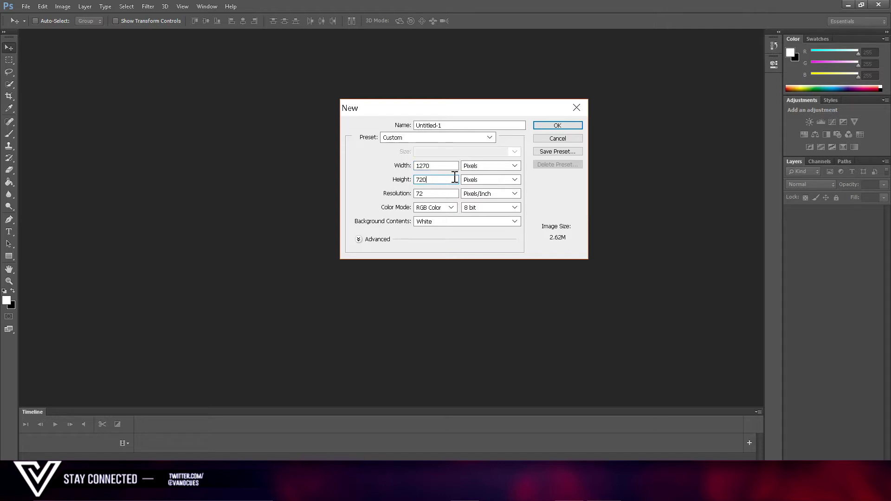
left_click(558, 125)
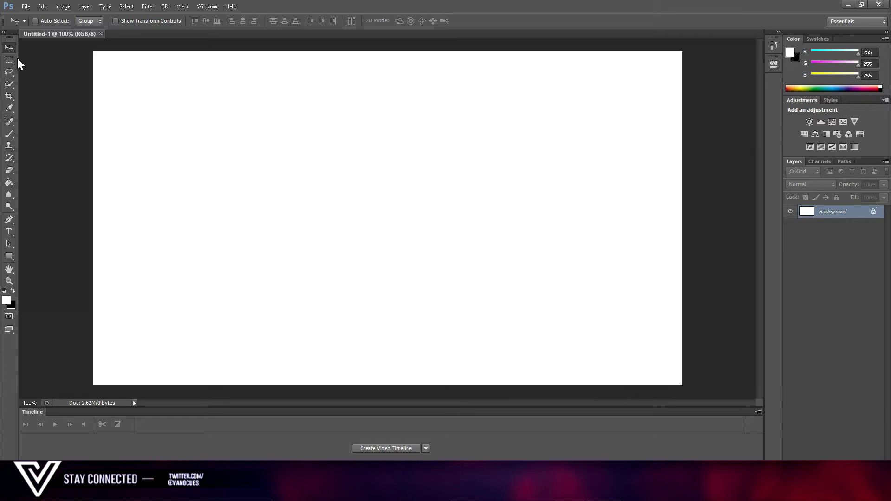
- Convert the Background into a regular layer and clear its white fill so the whole canvas is transparent
double_click(873, 211)
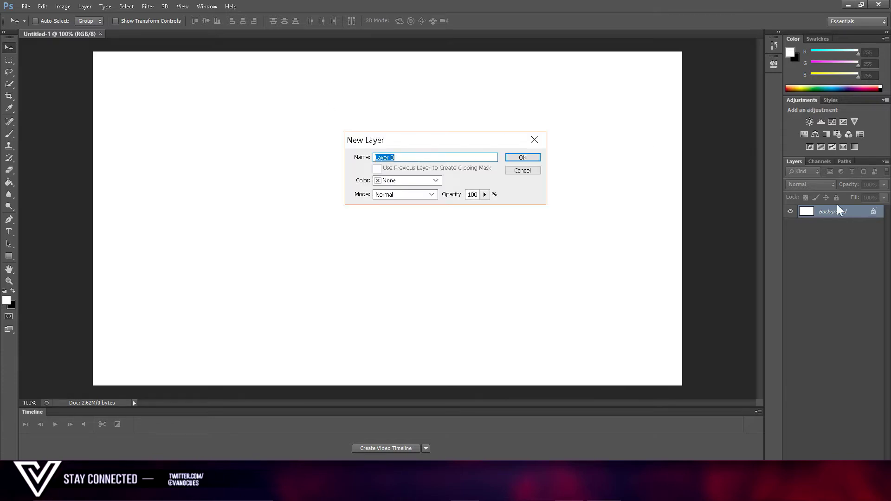
left_click(527, 155)
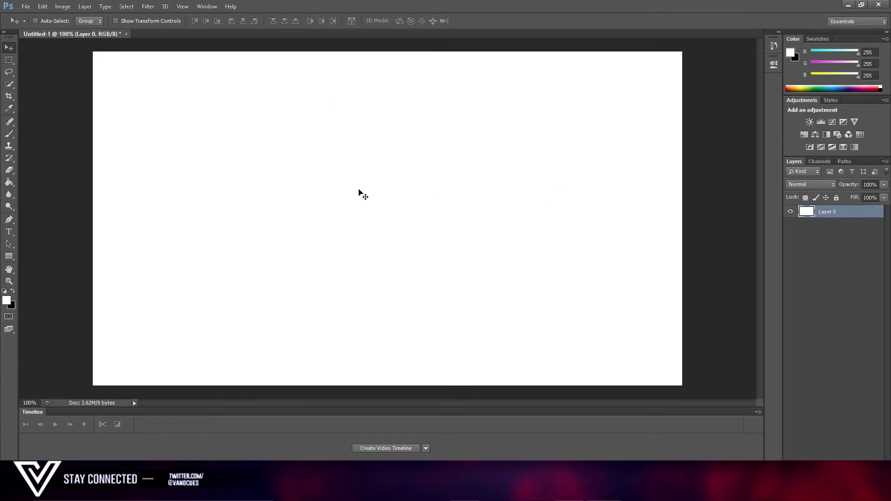
left_click(9, 59)
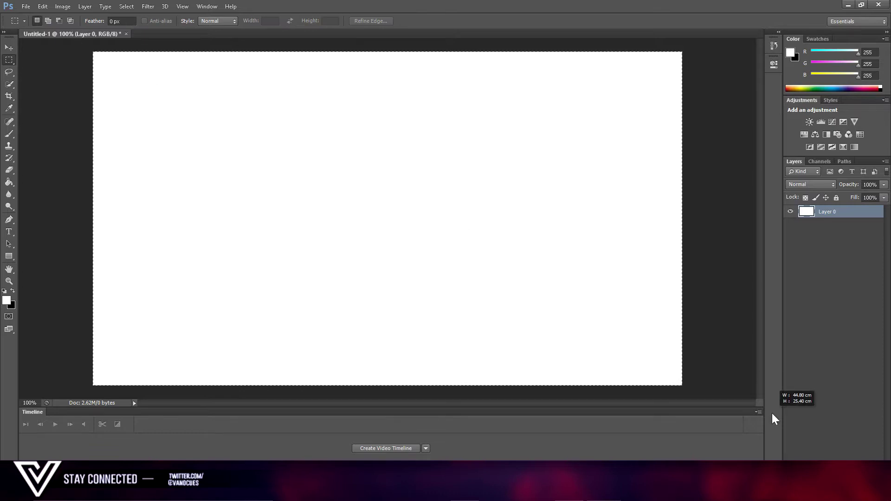
key("ctrl+a")
key("Delete")
key("ctrl+d")
- Open the image CoD_WWII_Launch_MP_01_wm.png from the Desktop
left_click(25, 7)
key("Escape")
key("ctrl+o")
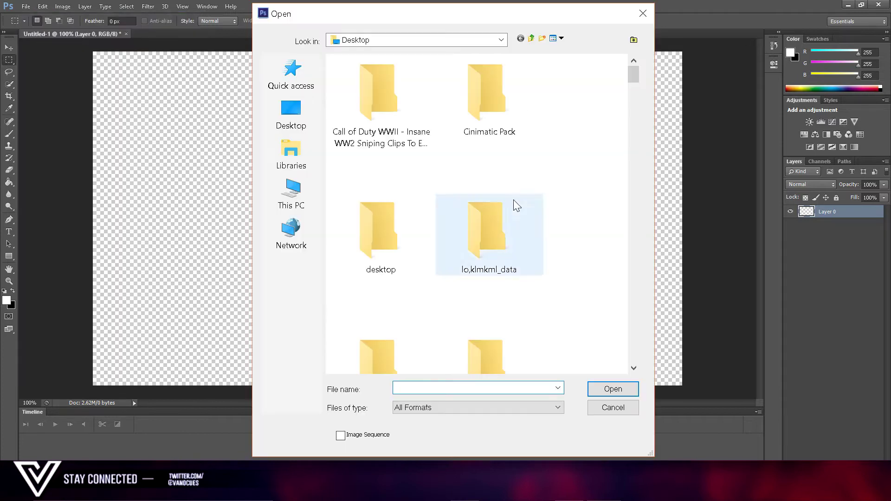
type("co")
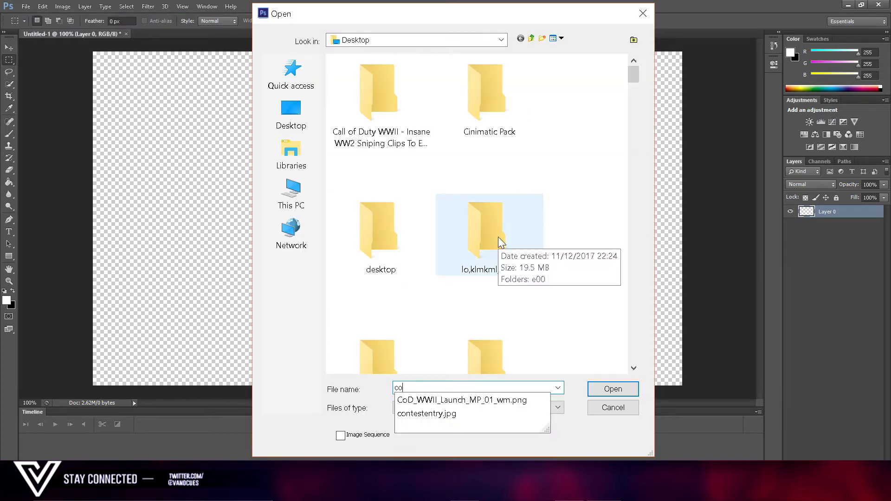
key("Down")
key("Return")
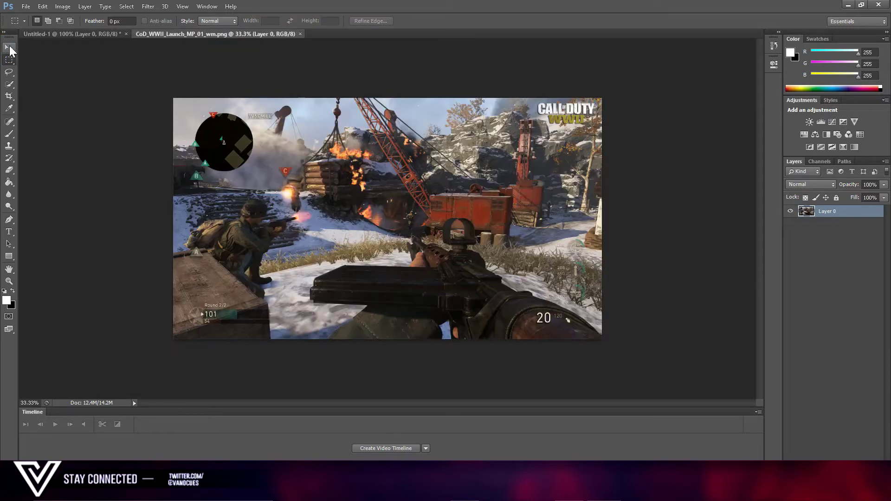
- Move the Call of Duty screenshot into the Untitled-1 document as a new layer
left_click(9, 44)
left_click_drag(44, 24, 335, 112)
left_click_drag(478, 188, 470, 179)
- Scale the screenshot layer to about 49% width and 51% height so that it slightly overlaps the canvas edges
scroll(597, 100, "down", 5)
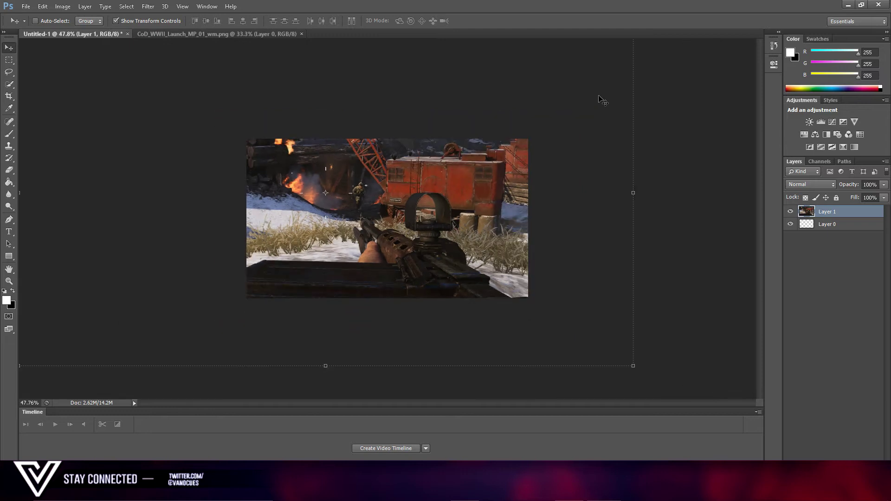
left_click_drag(572, 70, 493, 159)
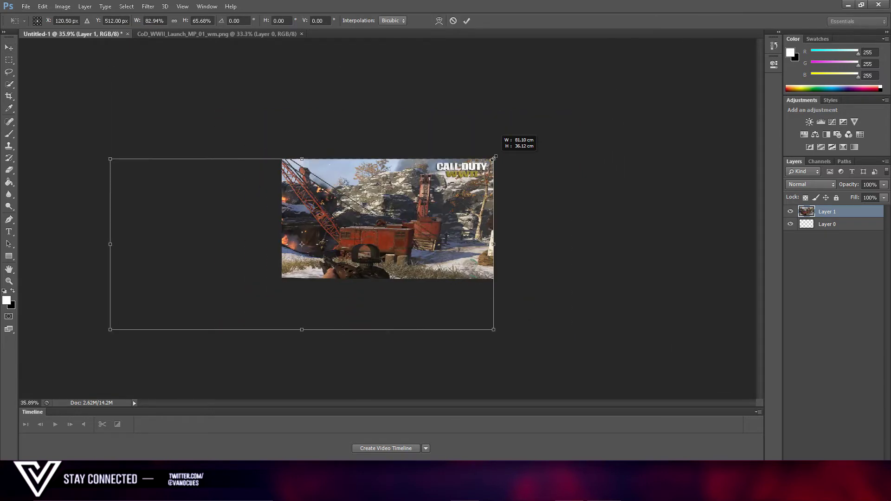
left_click_drag(110, 332, 273, 287)
left_click_drag(494, 156, 501, 150)
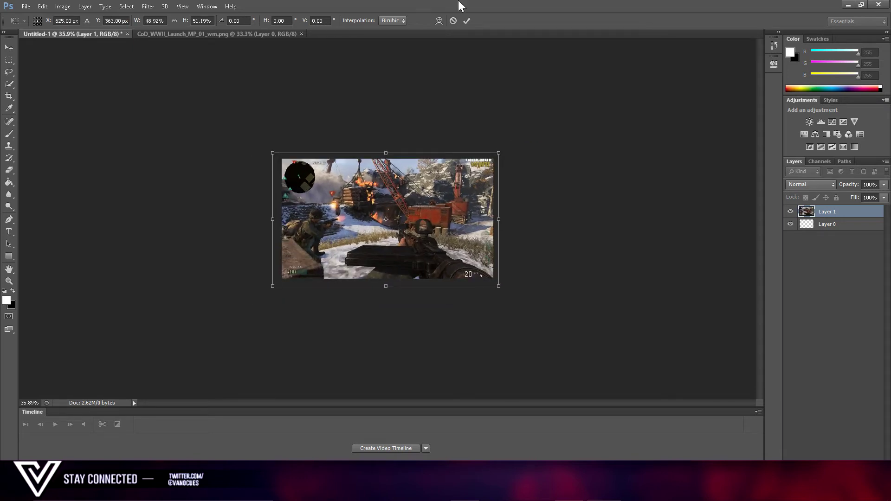
left_click(465, 21)
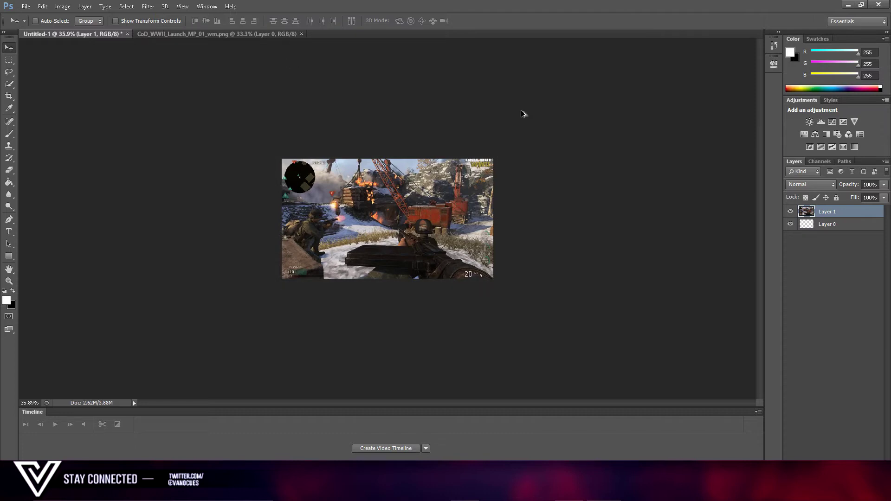
- Apply Hue/Saturation to the screenshot layer with Saturation -100 and Lightness -60
scroll(516, 123, "up", 5)
key("ctrl+u")
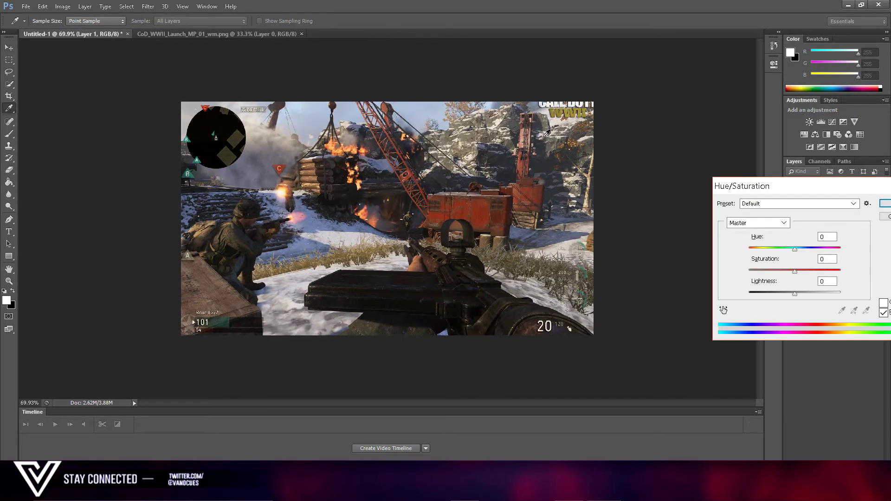
left_click_drag(784, 267, 749, 271)
left_click_drag(793, 293, 767, 293)
left_click(885, 203)
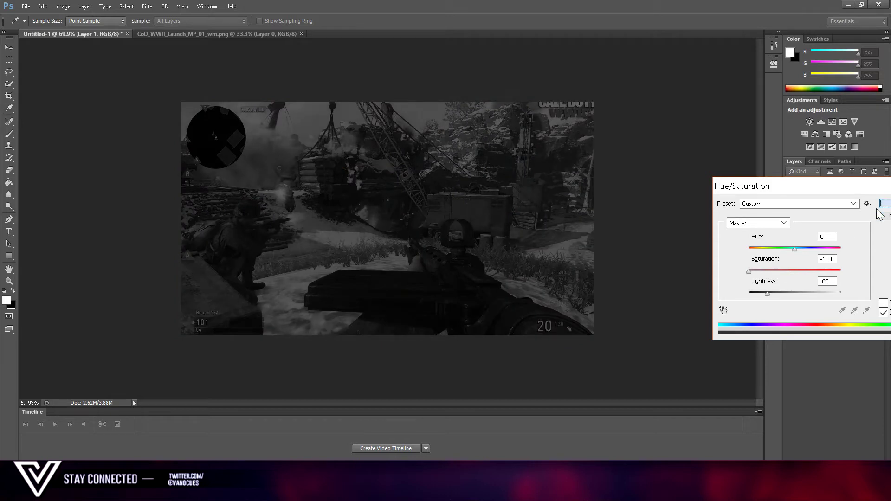
- Merge the darkened screenshot layer with the empty layer below it and toggle the merged layer's visibility to check it
left_click(817, 224, "shift")
right_click(836, 218)
left_click(643, 364)
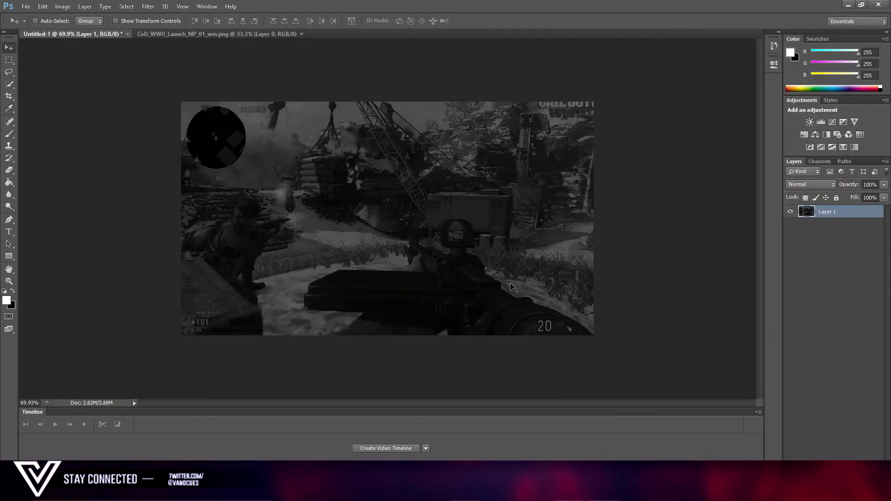
scroll(417, 268, "up", 2)
left_click(793, 216)
left_click(794, 216)
left_click(793, 216)
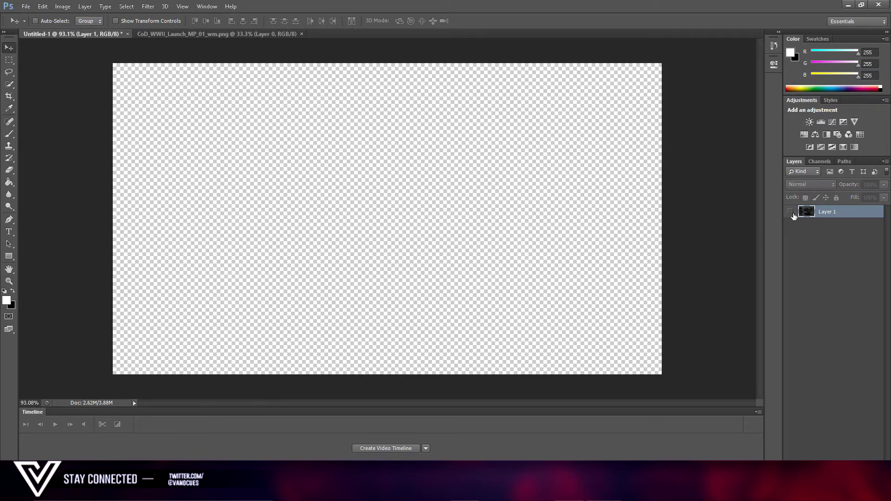
left_click(794, 216)
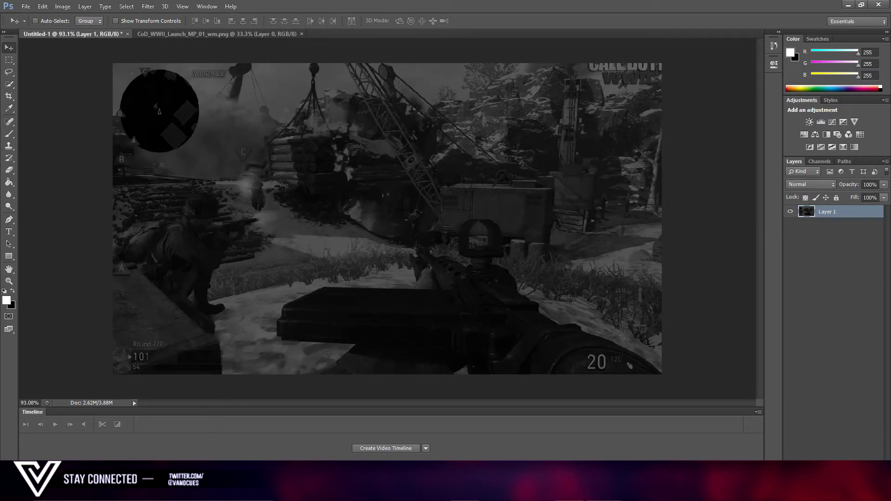
key("ctrl+shift+alt+n")
left_click_drag(843, 265, 841, 266)
left_click(792, 213)
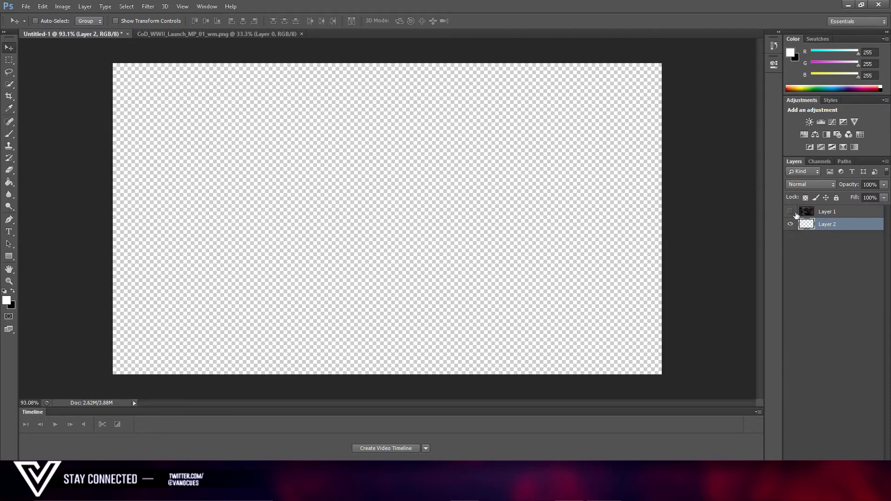
left_click(791, 212)
left_click(826, 211)
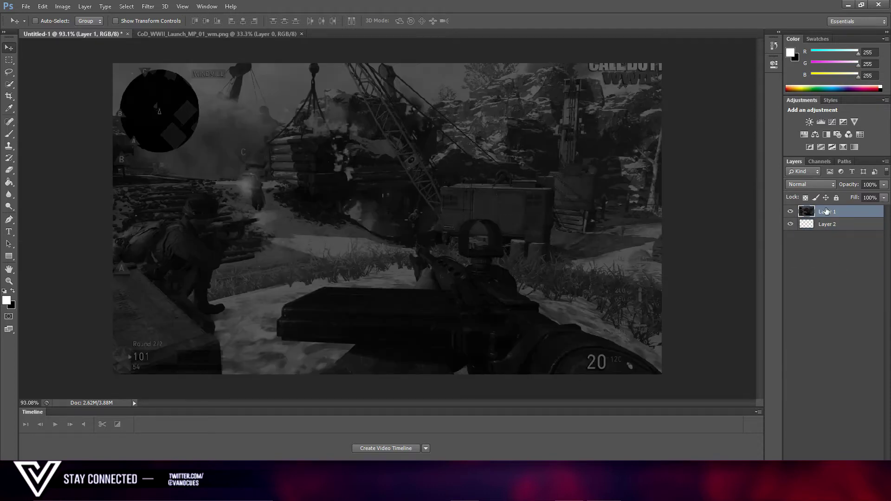
left_click(823, 223)
key("Delete")
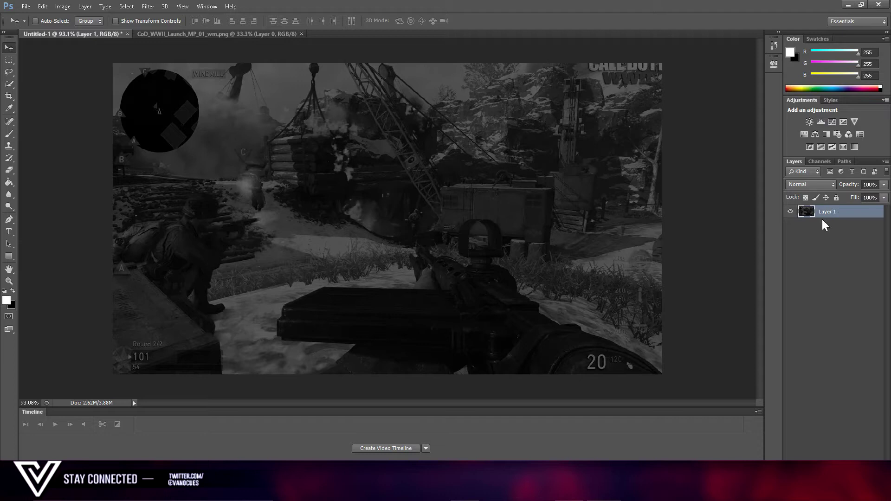
left_click(8, 60)
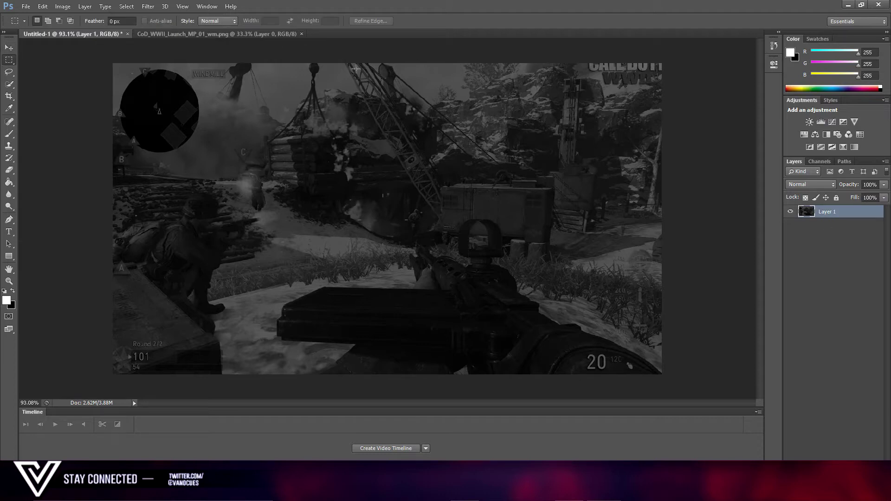
scroll(392, 74, "up", 5)
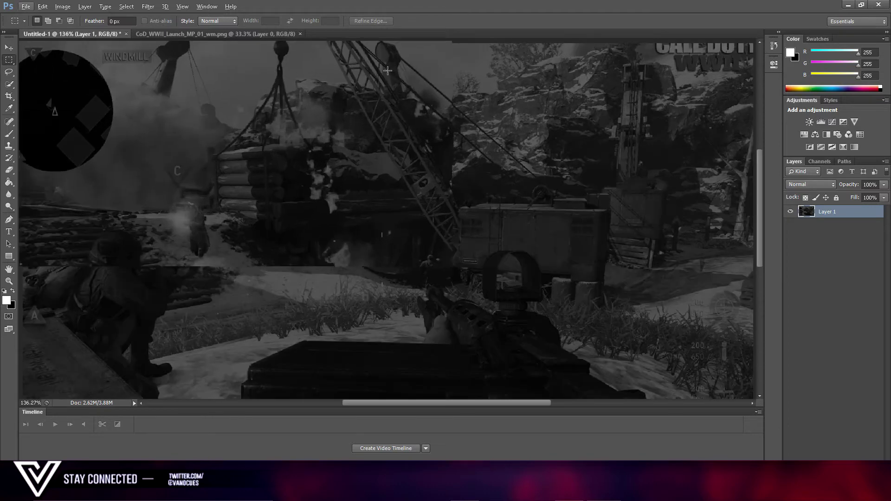
scroll(394, 133, "down", 4)
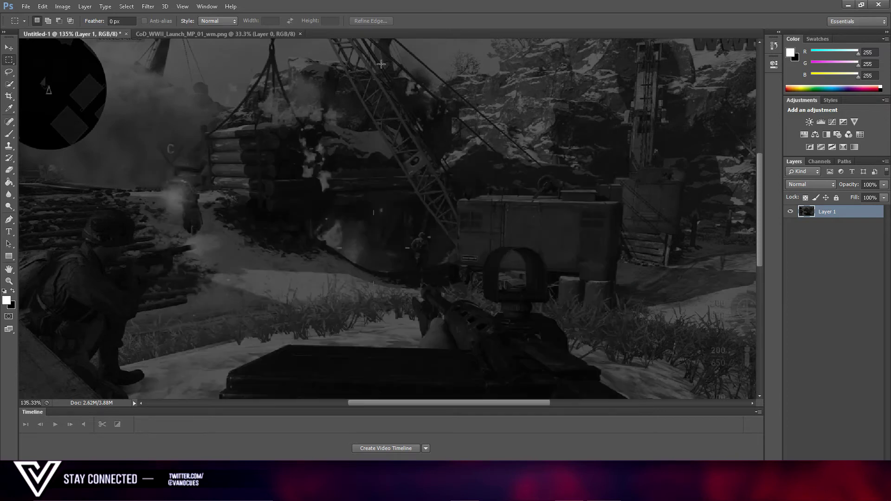
scroll(384, 73, "down", 3)
scroll(396, 110, "up", 1)
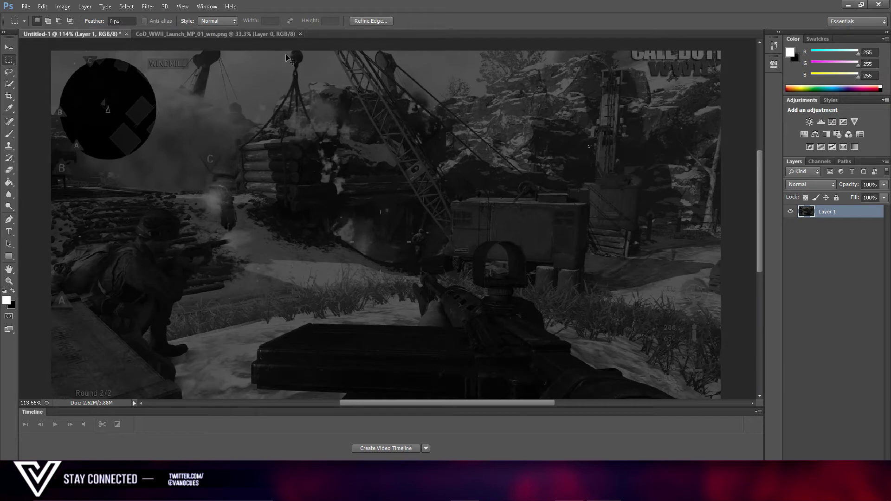
- Show the rulers and place a vertical guide at the horizontal centre of the canvas
key("ctrl+r")
left_click(10, 47)
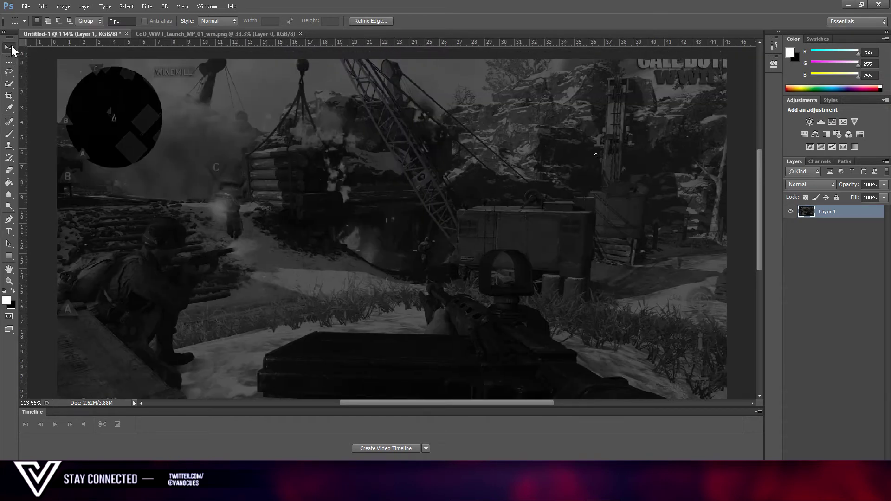
left_click_drag(26, 110, 394, 100)
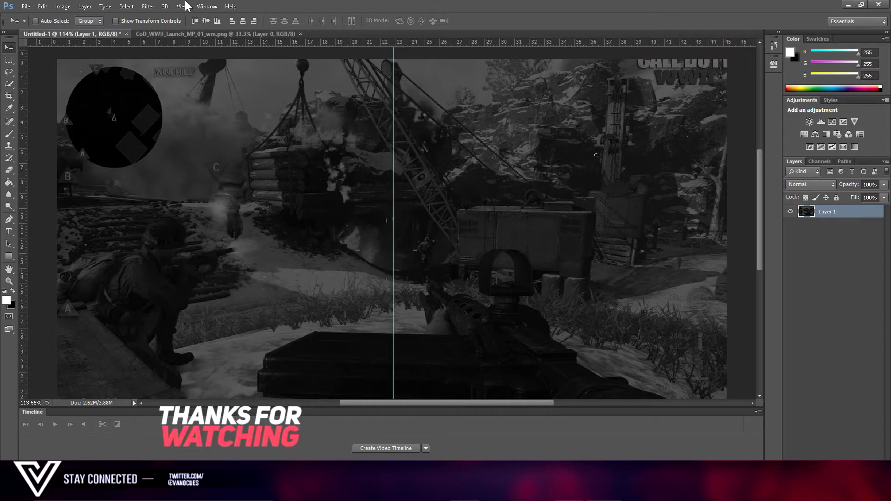
- Toggle snapping to guides and shift the vertical guide slightly to the right of the canvas centre
left_click(148, 6)
mouse_move(182, 6)
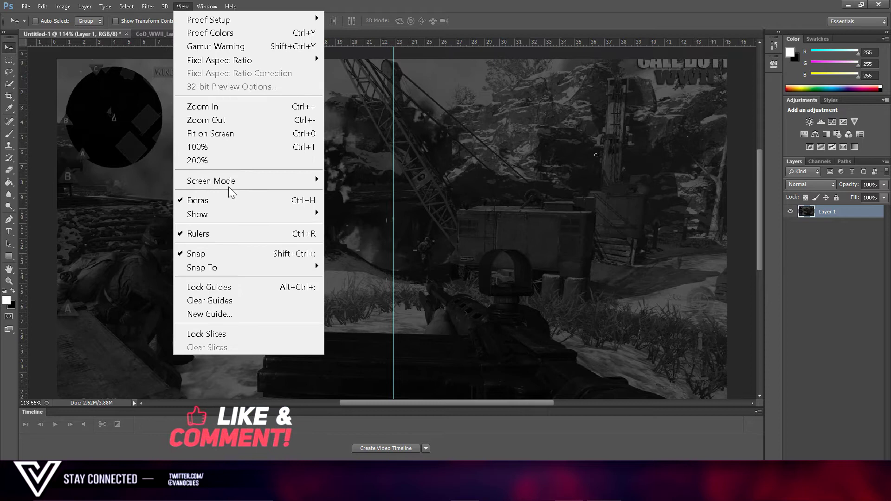
mouse_move(277, 269)
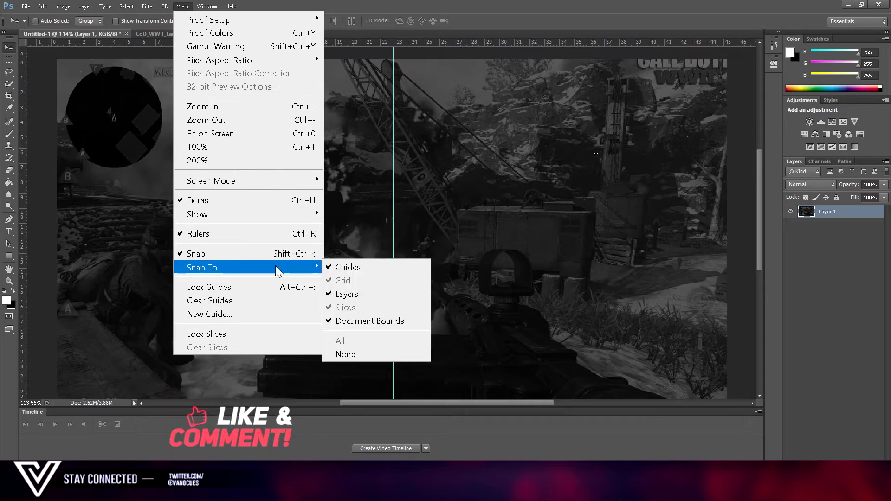
left_click(348, 267)
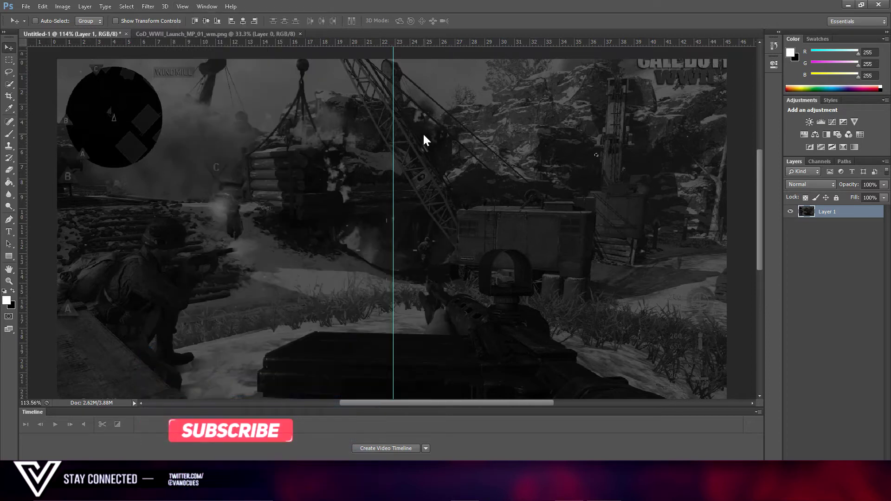
scroll(400, 91, "down", 4)
mouse_move(393, 82)
left_mouse_down()
mouse_move(378, 81)
mouse_move(461, 82)
mouse_move(377, 74)
mouse_move(397, 77)
left_mouse_up()
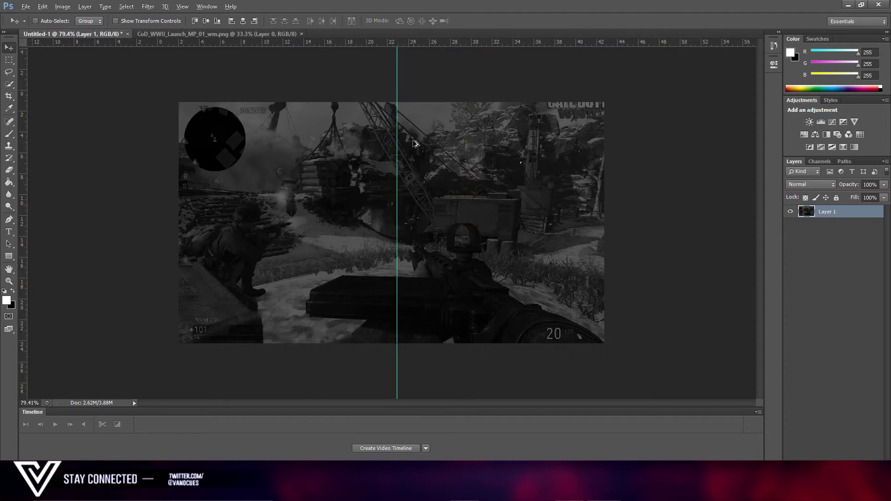
- Draw a rectangular selection about 6 cm wide and 1 cm tall just right of the guide, near the canvas top
scroll(416, 95, "up", 2)
scroll(417, 95, "up", 2)
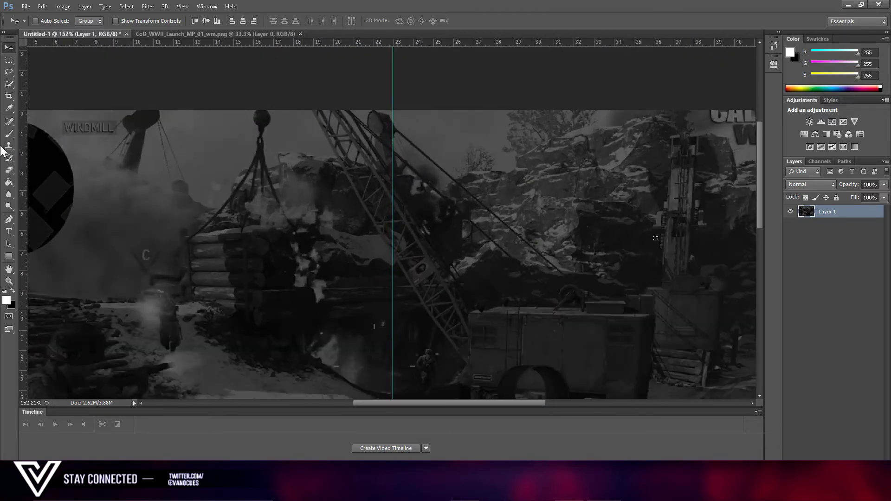
left_click(11, 62)
left_click_drag(397, 175, 517, 191)
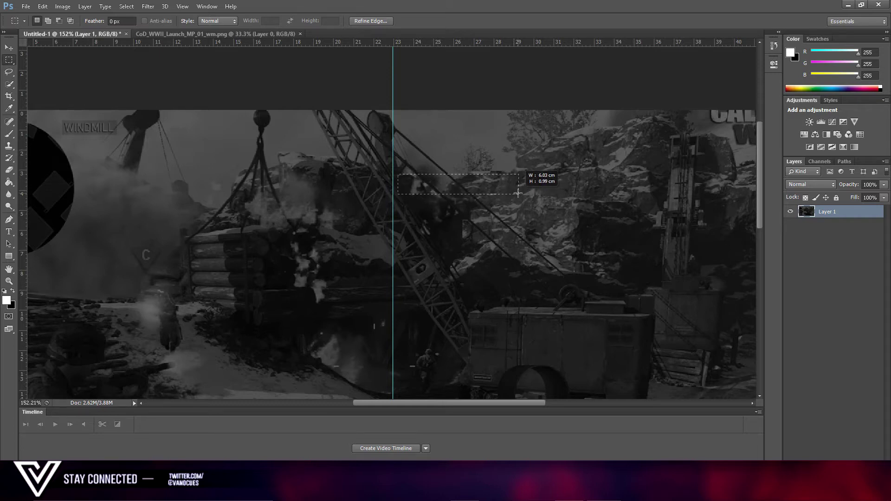
left_click_drag(519, 194, 519, 194)
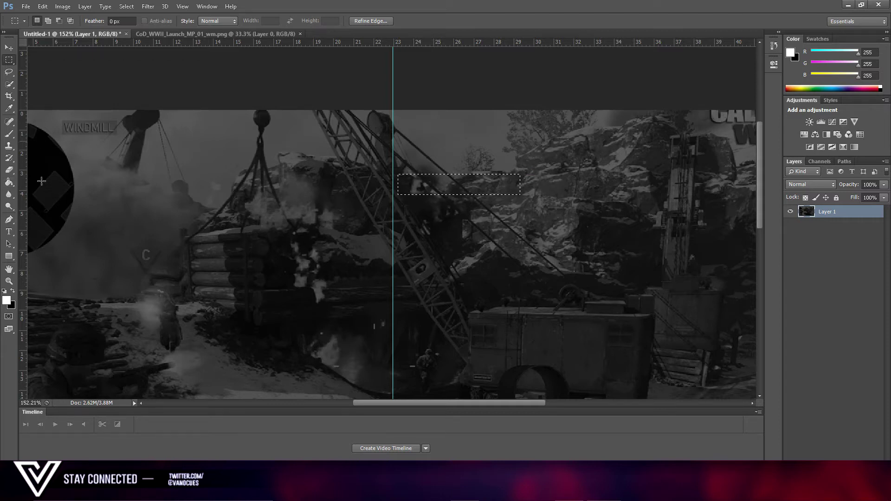
- Set the foreground colour to #1d1d1d, fill the selection with it on a new layer, and deselect
left_click(9, 182)
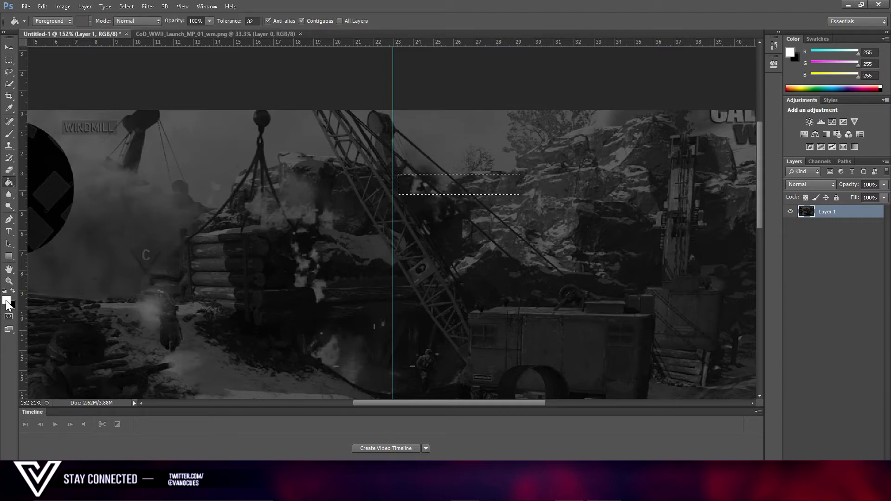
left_click(6, 301)
left_click(552, 365)
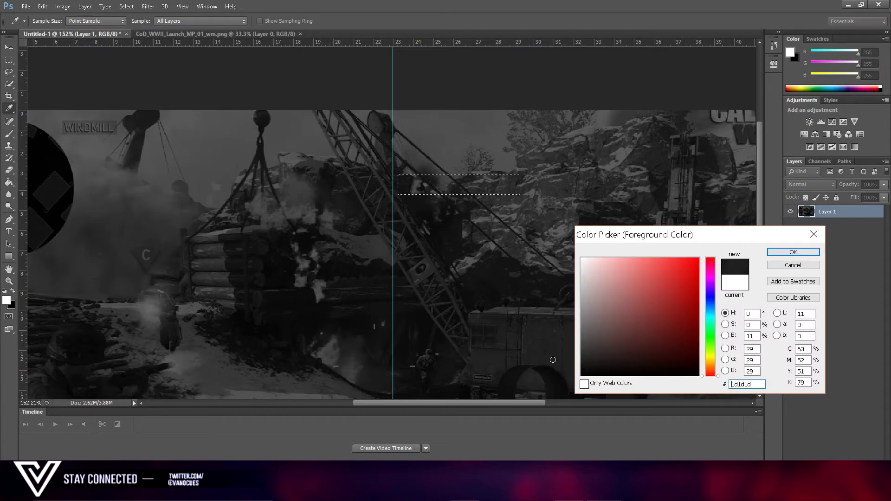
left_click(793, 252)
key("ctrl+shift+alt+n")
key("alt+BackSpace")
key("ctrl+d")
- Cut the bar's right end to a slant by deleting a triangular area outlined with the Pen tool and converted to a selection
left_click(8, 219)
left_click(500, 203)
left_click(522, 148)
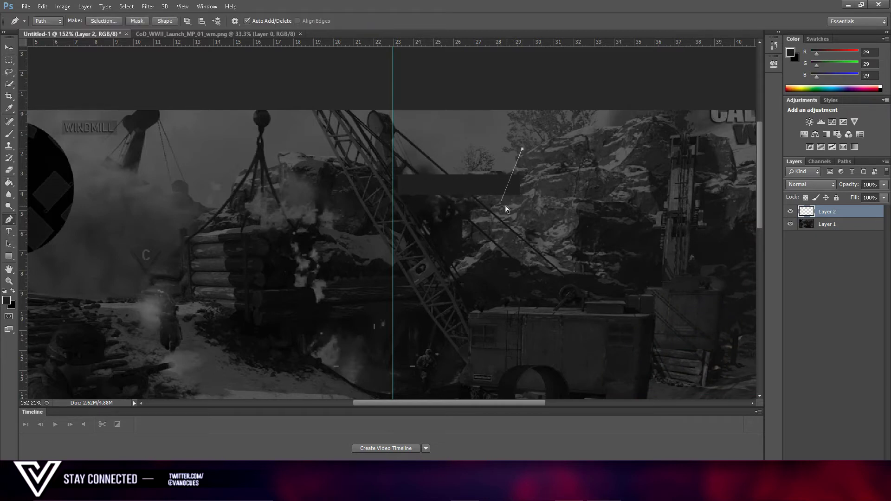
left_click_drag(500, 203, 479, 215)
left_click(577, 226)
left_click(118, 21)
key("Return")
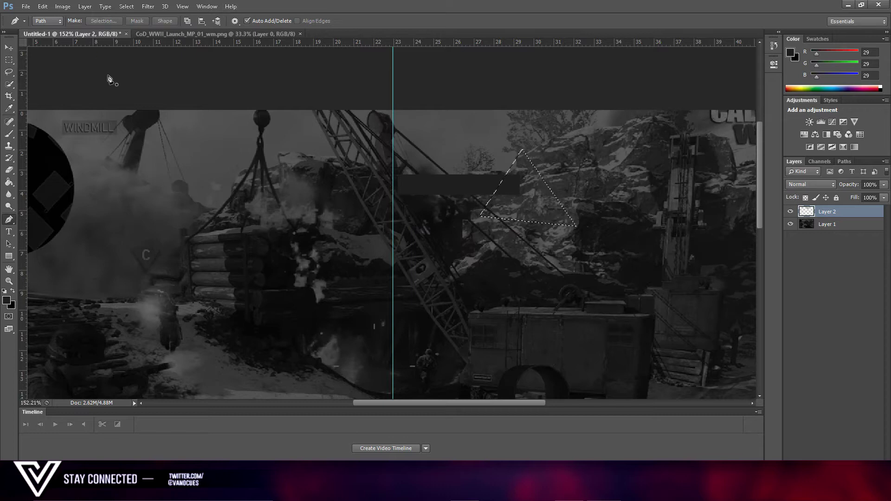
key("Delete")
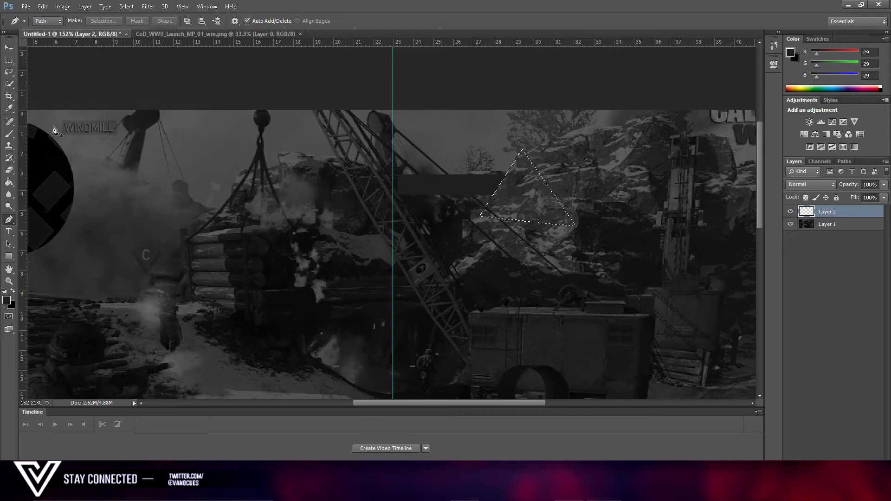
left_click(10, 59)
key("ctrl+d")
- Move the slanted bar to the top edge of the canvas with its left end flush against the vertical guide
left_click(9, 48)
left_click_drag(453, 181, 452, 141)
scroll(342, 119, "up", 10)
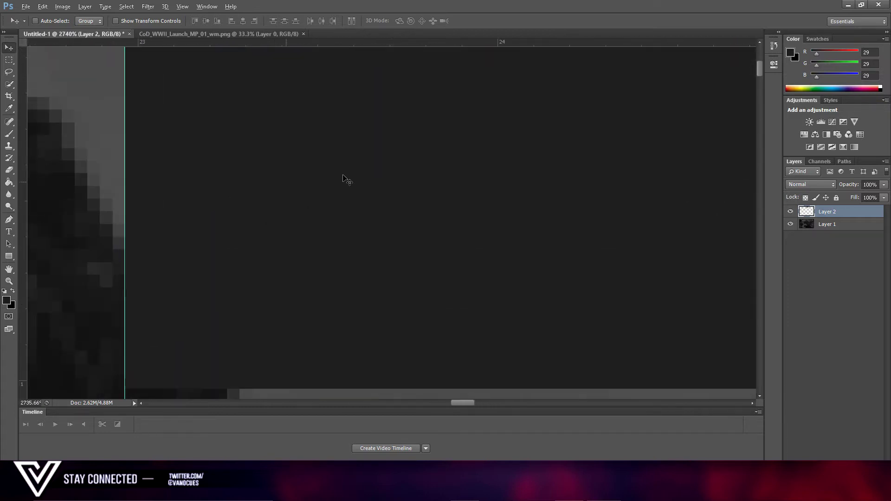
left_click_drag(346, 179, 356, 175)
scroll(164, 171, "down", 8)
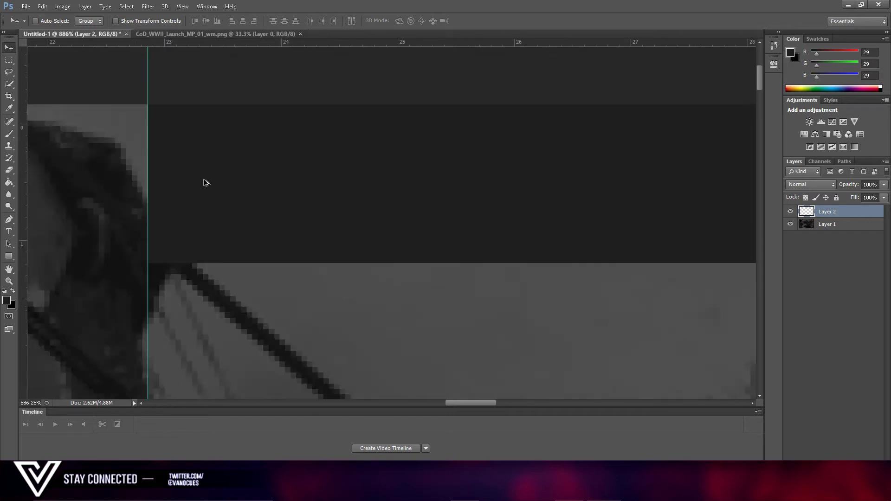
- Duplicate the slanted bar and place a single copy to the left of the guide, slightly below the original
left_click_drag(333, 162, 499, 125)
scroll(333, 252, "down", 3)
scroll(500, 172, "up", 3)
left_click_drag(509, 212, 392, 232)
key("ctrl+z")
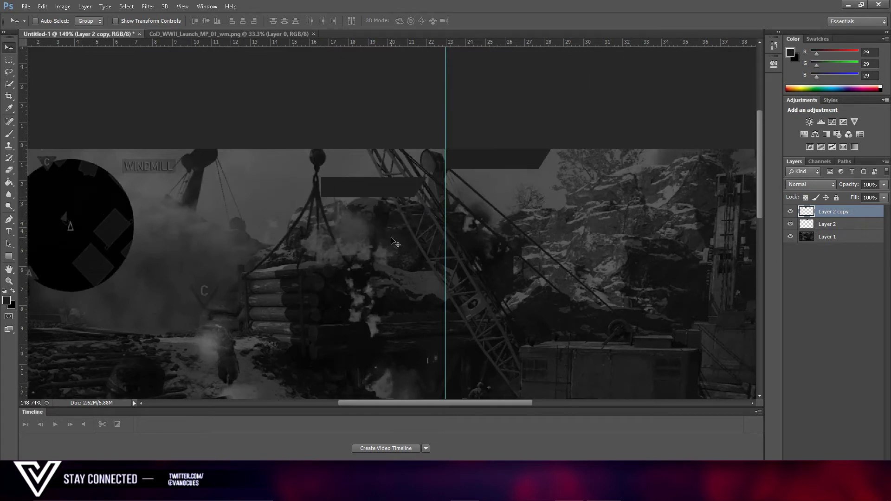
left_click_drag(394, 201, 390, 295)
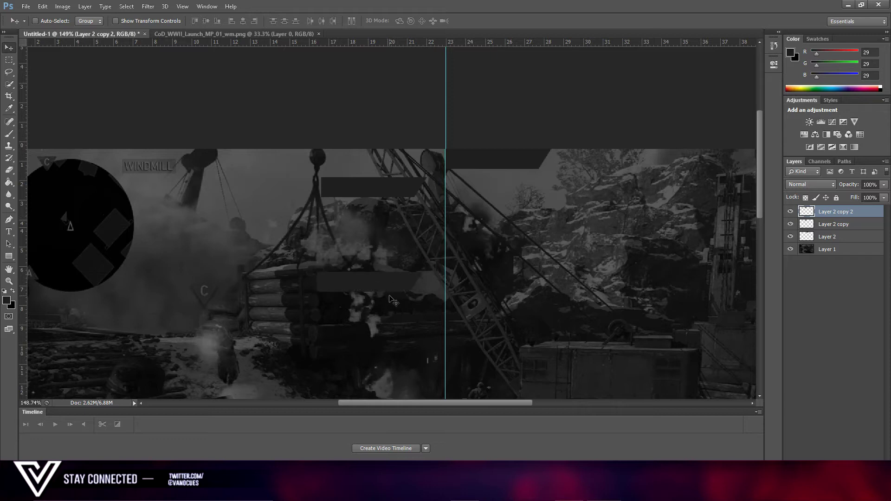
key("ctrl+z")
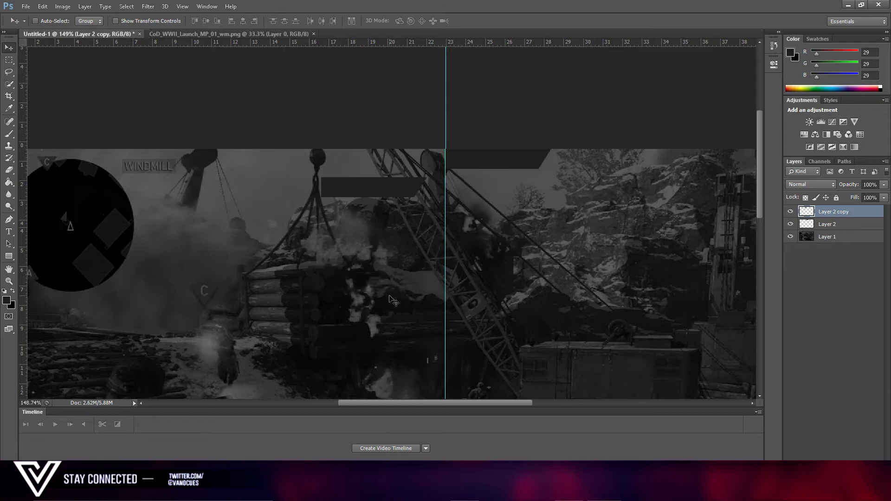
- Flip the copied bar horizontally and align it along the canvas top so that it meets the original bar at the guide
left_click(43, 7)
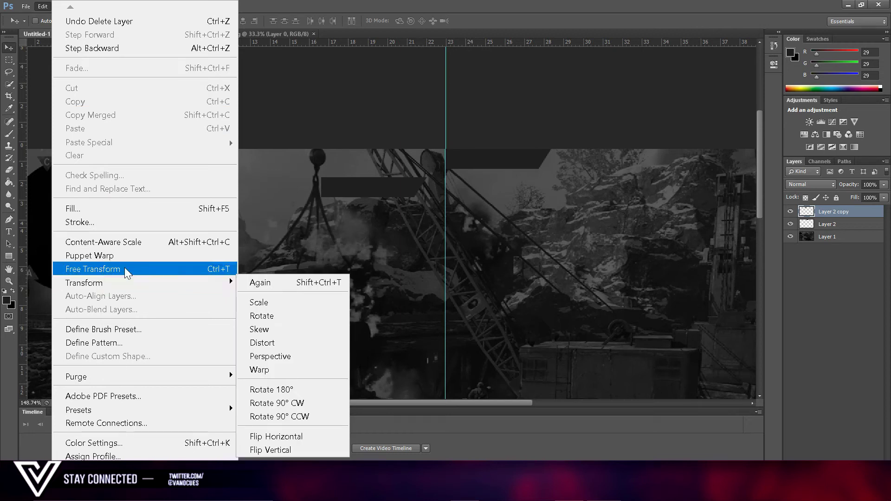
mouse_move(107, 285)
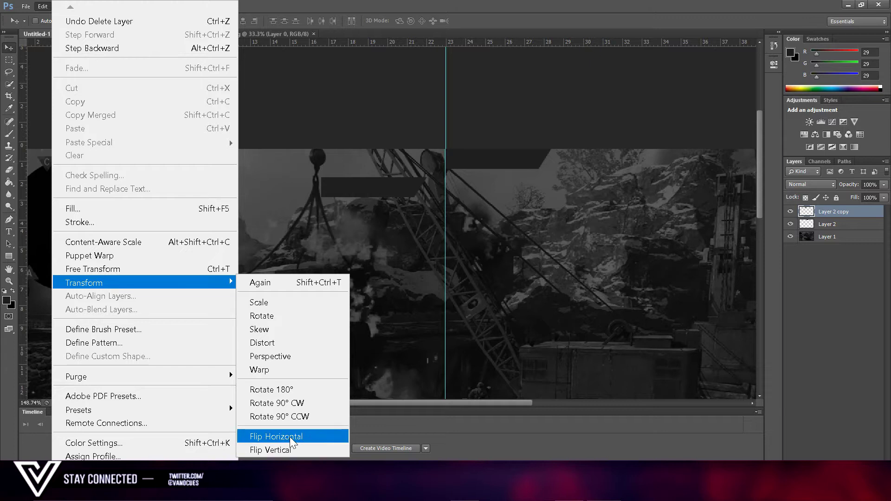
left_click(303, 435)
left_click_drag(424, 194, 445, 167)
scroll(480, 126, "up", 6)
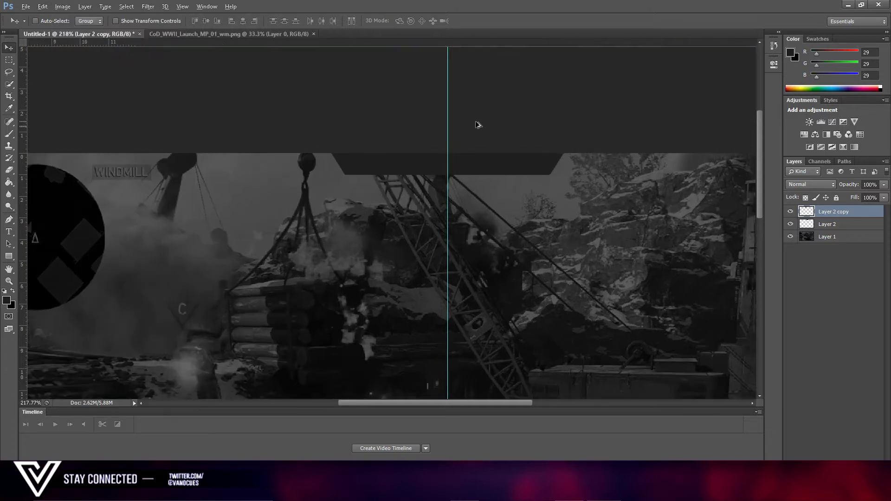
mouse_move(474, 221)
left_mouse_down()
mouse_move(497, 221)
mouse_move(488, 222)
left_mouse_up()
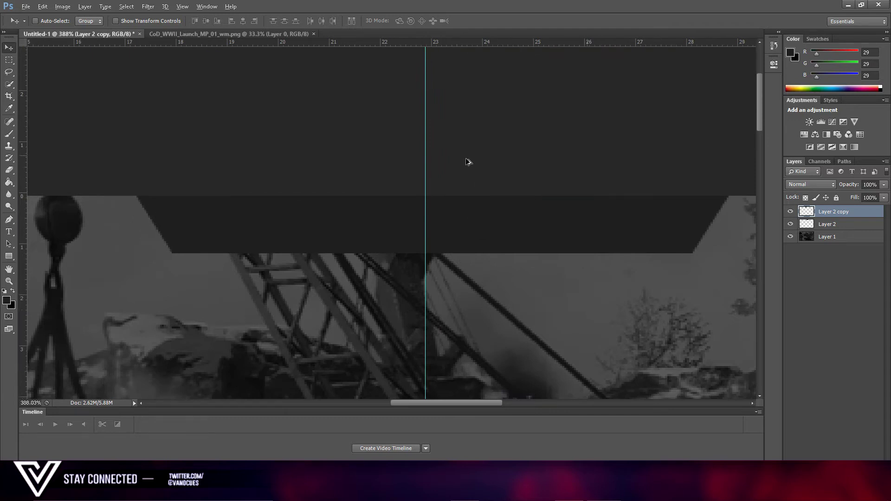
- Select both bar layers, check their alignment at the guide, and merge them into one layer
scroll(464, 165, "down", 5)
mouse_move(672, 227)
left_mouse_down()
mouse_move(640, 223)
mouse_move(671, 222)
left_mouse_up()
key("ctrl+0")
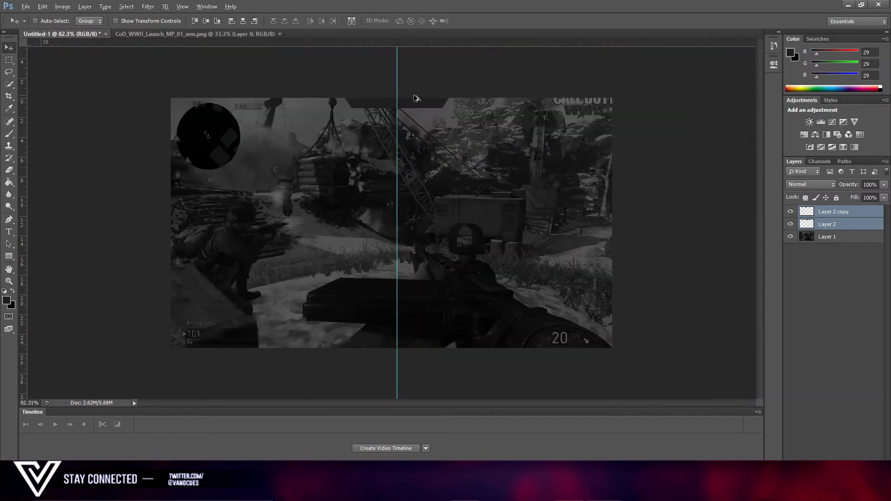
scroll(416, 97, "up", 4)
scroll(416, 98, "up", 2)
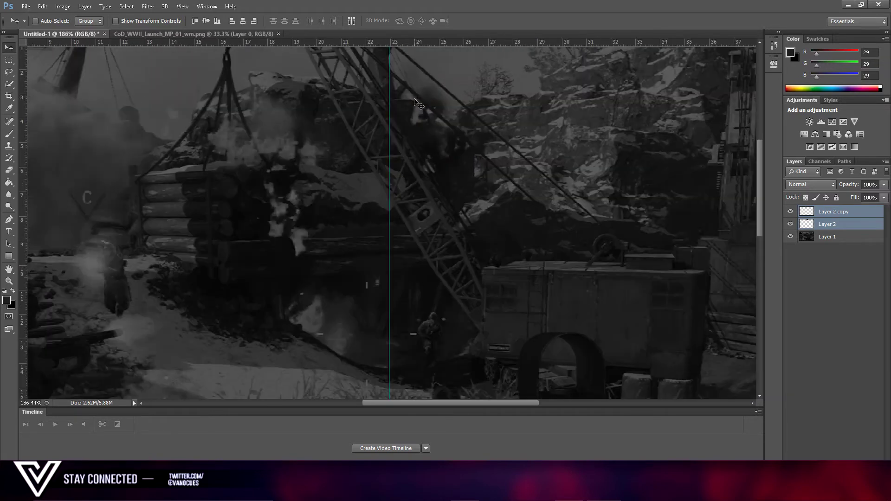
scroll(302, 123, "up", 5)
scroll(303, 123, "up", 2)
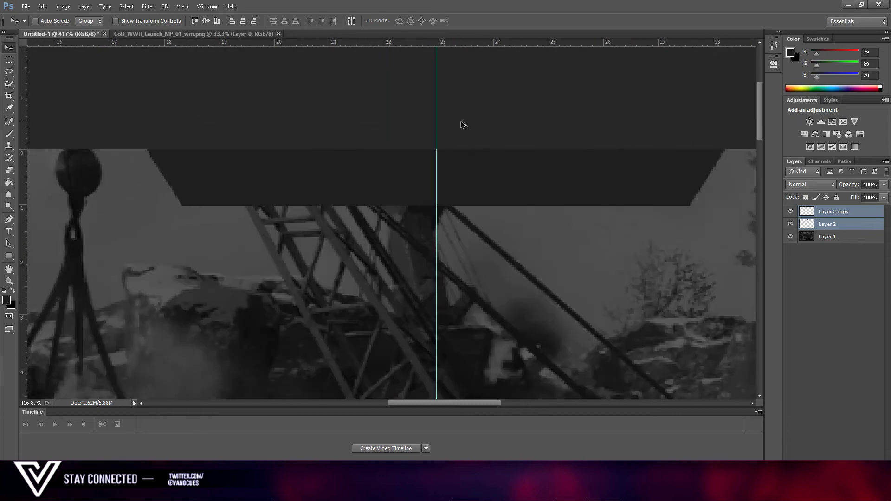
scroll(396, 146, "down", 1)
right_click(843, 224)
left_click(659, 365)
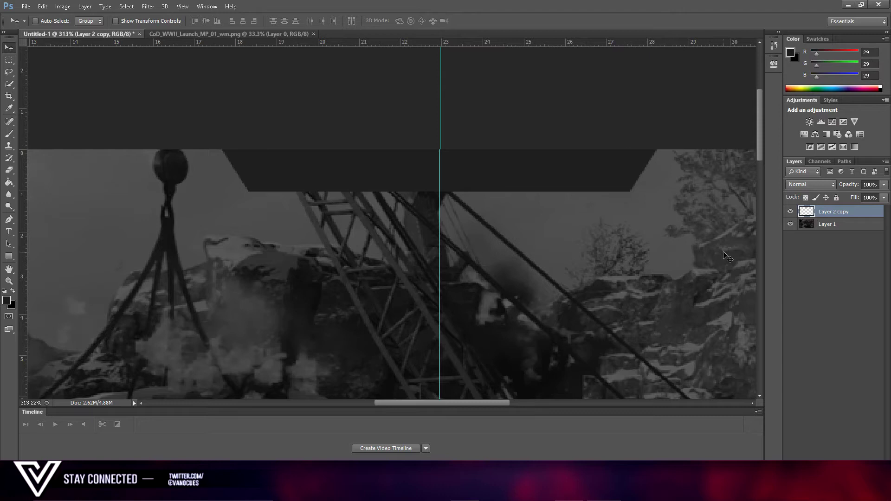
- Try duplicating the merged bar and offsetting the copy up and to the right to form a stepped right end
scroll(385, 191, "down", 2)
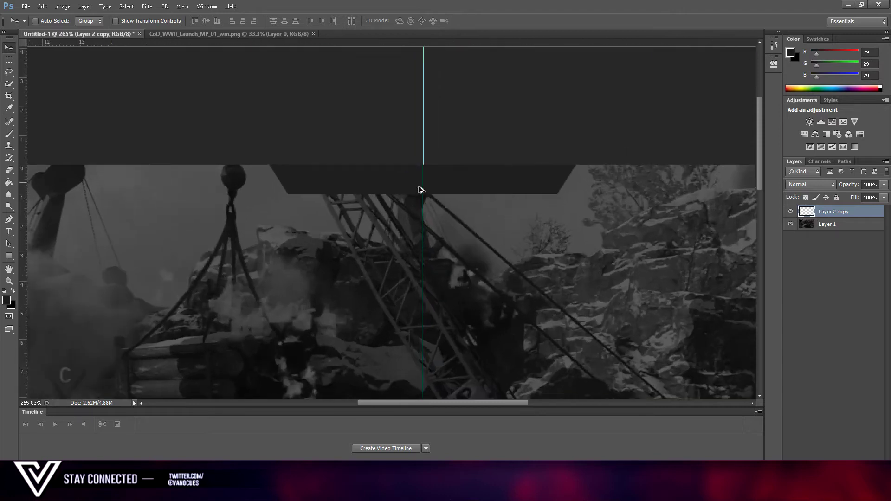
key("alt")
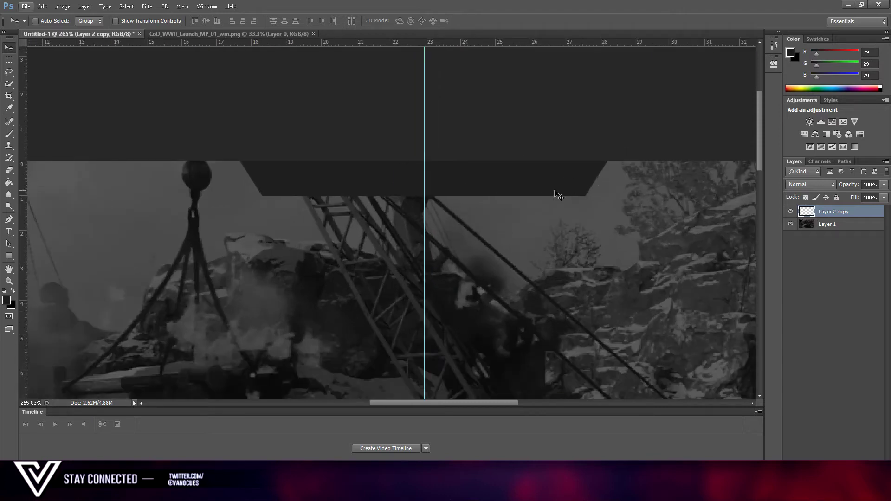
scroll(560, 195, "up", 2)
left_click_drag(505, 190, 467, 251)
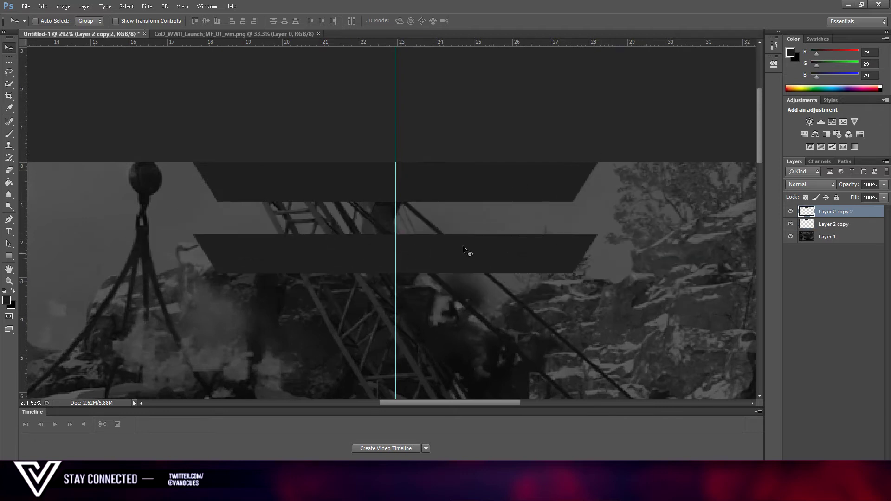
left_click_drag(508, 207, 631, 174)
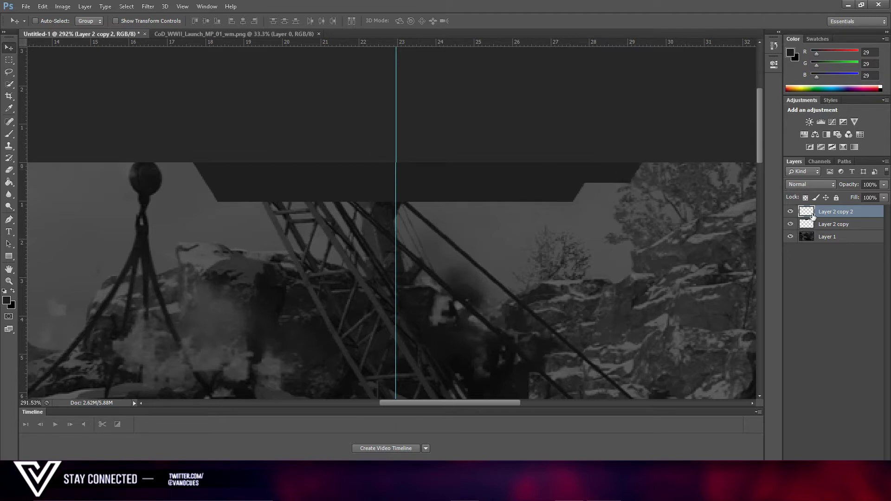
- Try merging the two stepped bar layers and selecting the part left of the guide
left_click(831, 224)
left_click(9, 60)
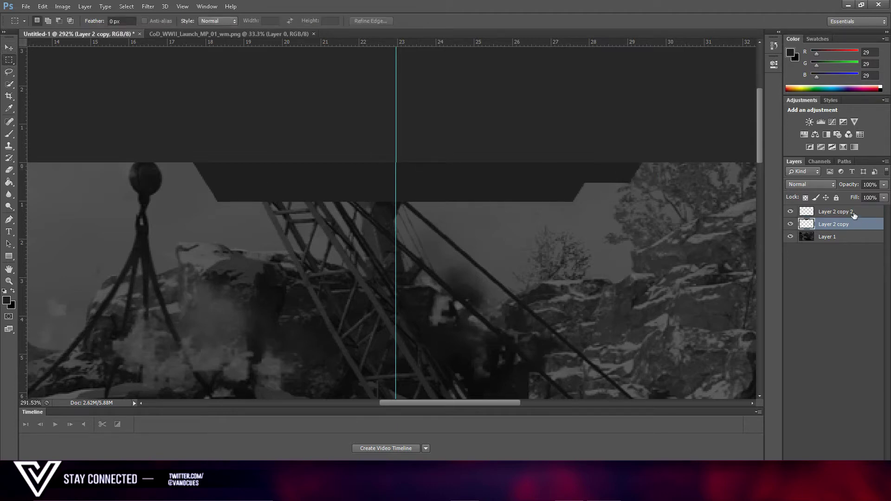
left_click(854, 213, "shift")
right_click(853, 213)
left_click(655, 362)
left_click_drag(305, 196, 424, 196)
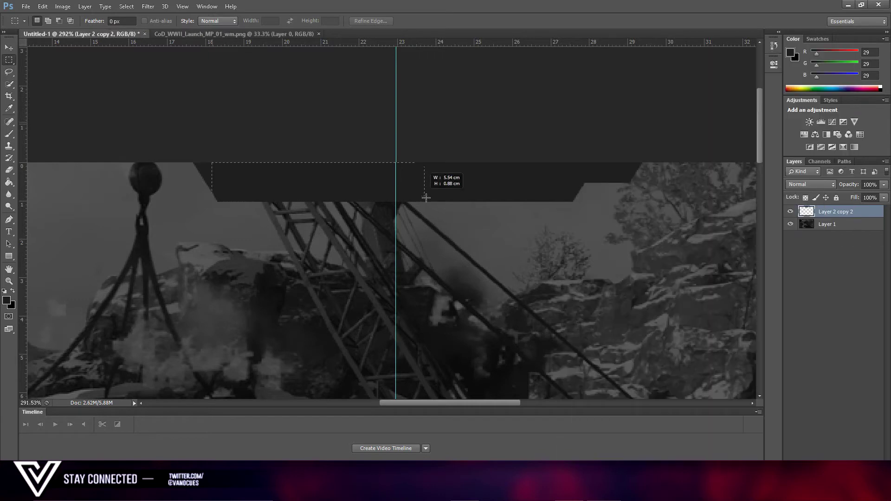
left_click_drag(93, 166, 323, 185)
- Undo the selections, the layer merge and the duplicated bar, back to the single symmetrical bar
key("ctrl+z")
key("ctrl+alt+z")
key("ctrl+alt+z")
key("ctrl+alt+z")
key("ctrl+alt+z")
key("ctrl+alt+z")
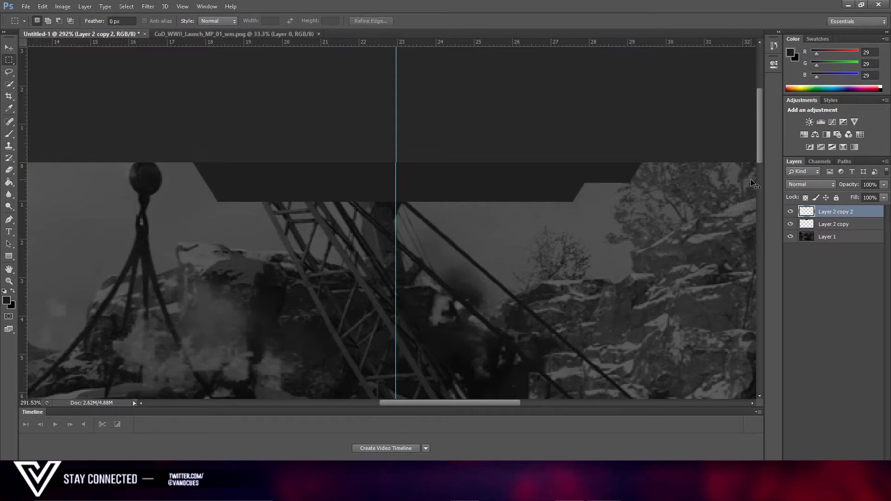
key("ctrl+alt+z")
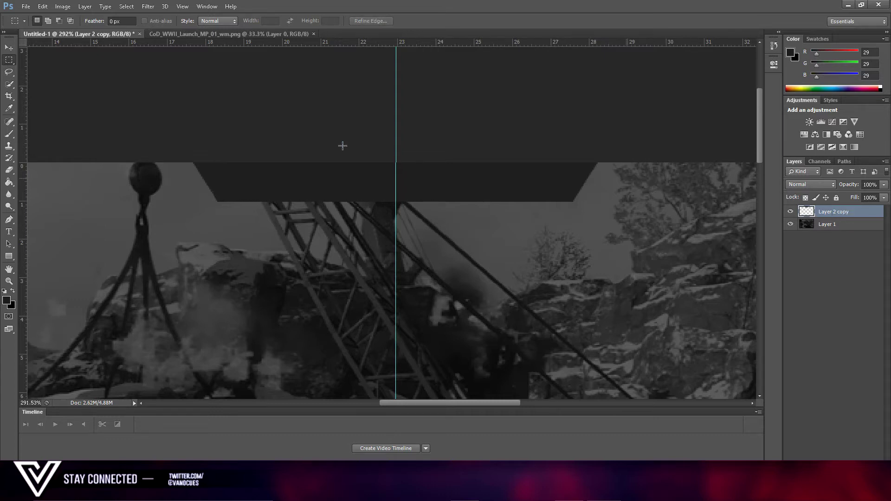
- Select the half of the bar left of the guide, delete it, and deselect
left_click_drag(142, 122, 398, 264)
key("Delete")
key("ctrl+d")
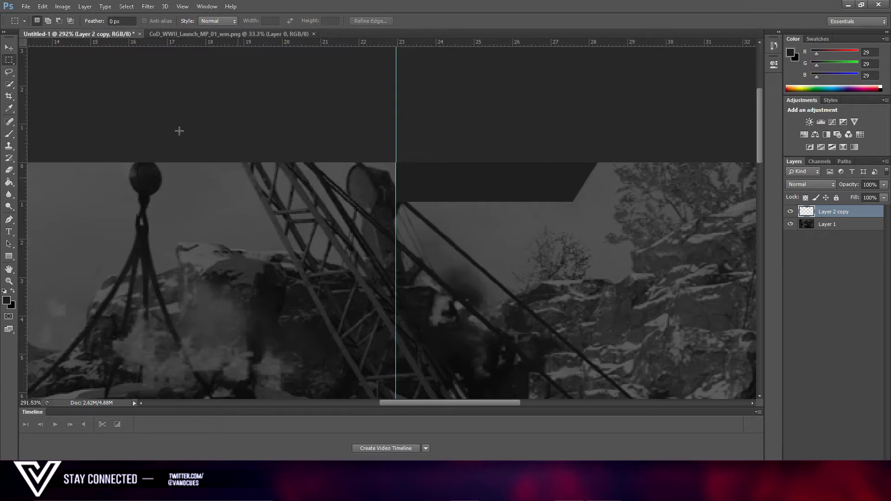
- Duplicate the remaining half bar and offset the copy up and to the right to form a stepped end
left_click(9, 47)
scroll(615, 123, "up", 5)
left_click_drag(566, 169, 631, 204)
key("ctrl+j")
scroll(632, 205, "down", 4)
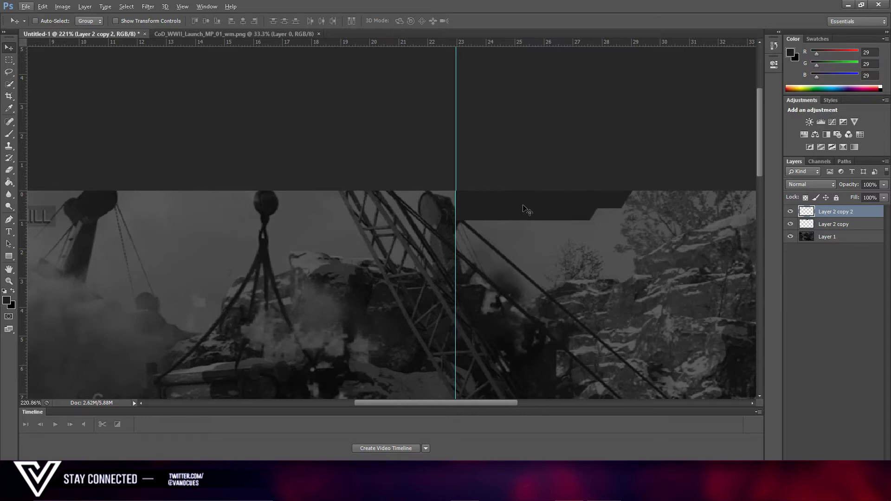
- Duplicate the bar again as a third, shallower step further right, and move the new layer directly above the screenshot layer
scroll(701, 195, "up", 6)
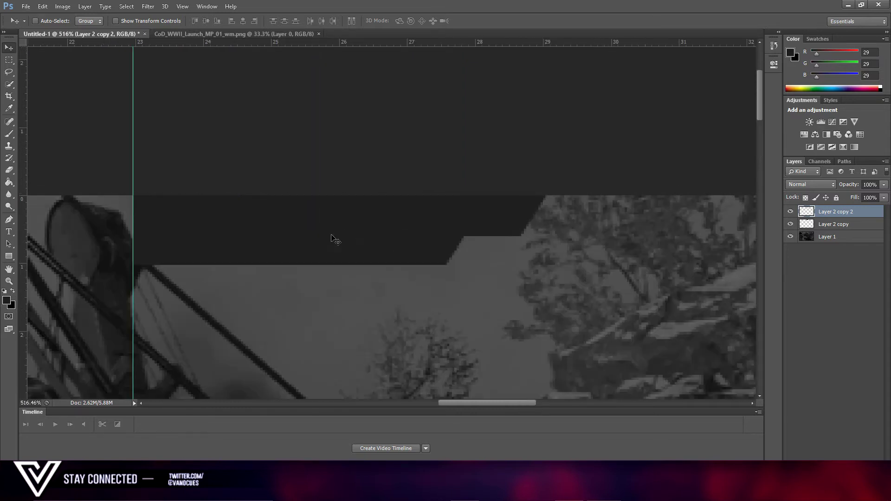
left_click_drag(538, 195, 605, 173)
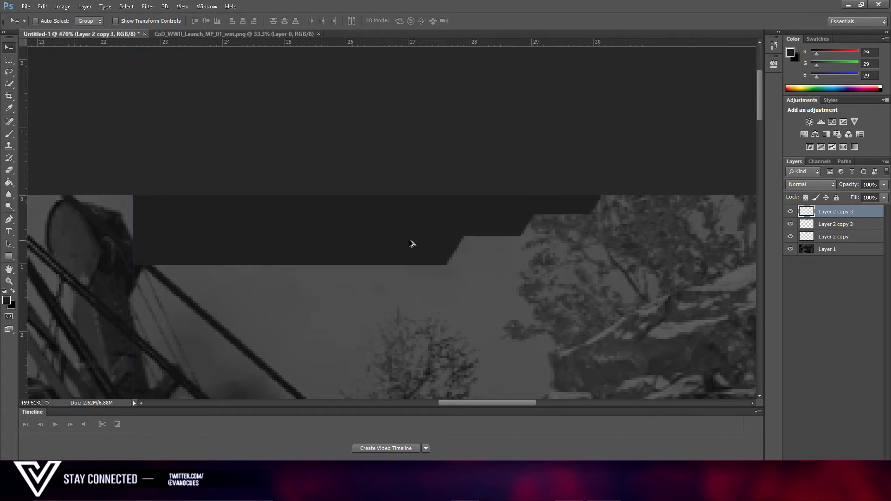
scroll(412, 244, "up", 4)
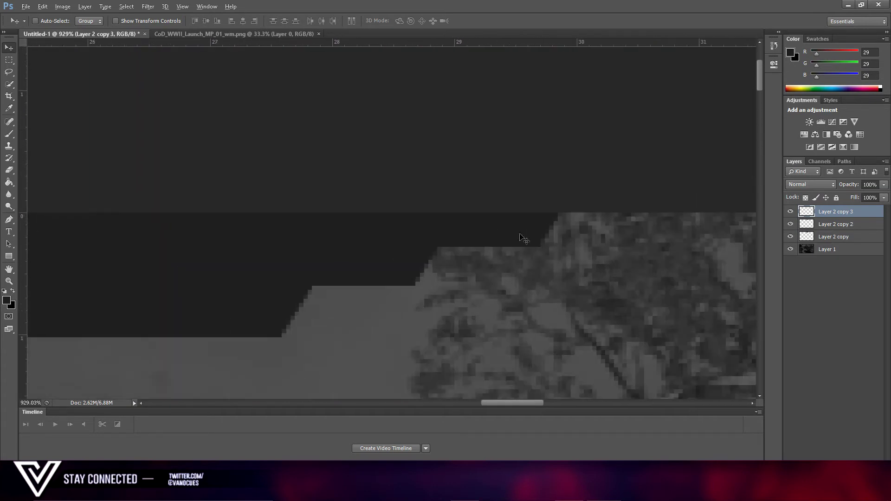
left_click_drag(850, 213, 850, 242)
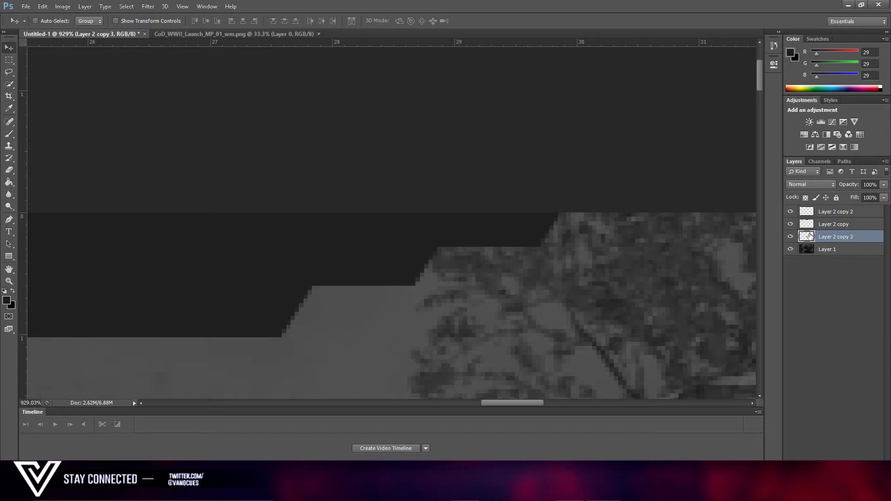
- Apply a white (#ffffff) Color Overlay to the shallow third step of the bar
left_click(499, 320)
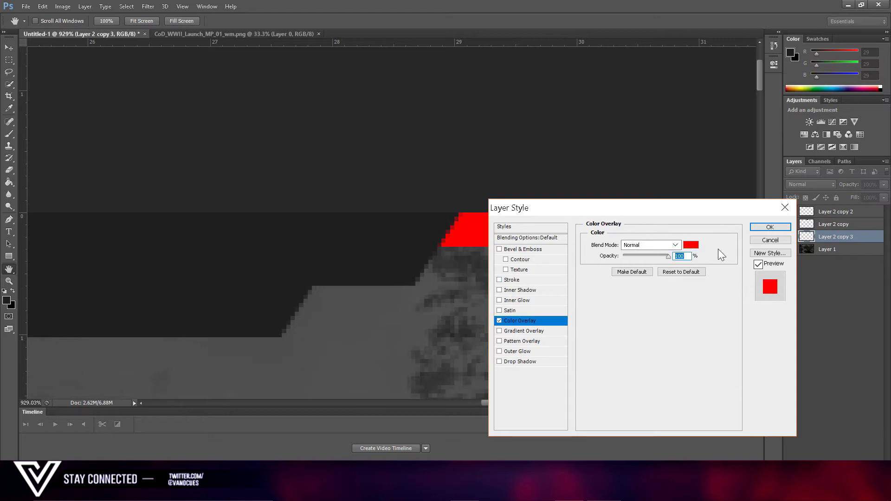
left_click(693, 245)
left_click(579, 259)
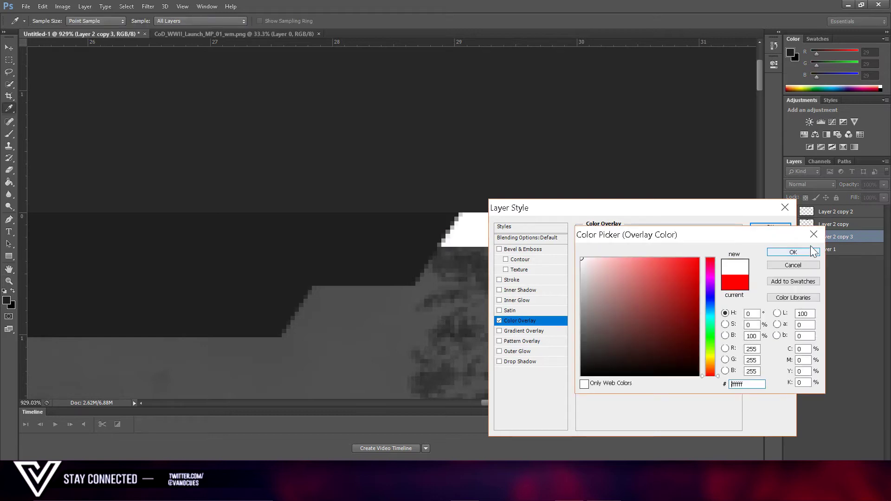
left_click(771, 252)
key("v")
left_click(769, 227)
- Duplicate the white accent layer and position the copy under the lower step of the bar
left_click_drag(518, 229, 326, 286)
key("ctrl+j")
scroll(436, 282, "down", 8)
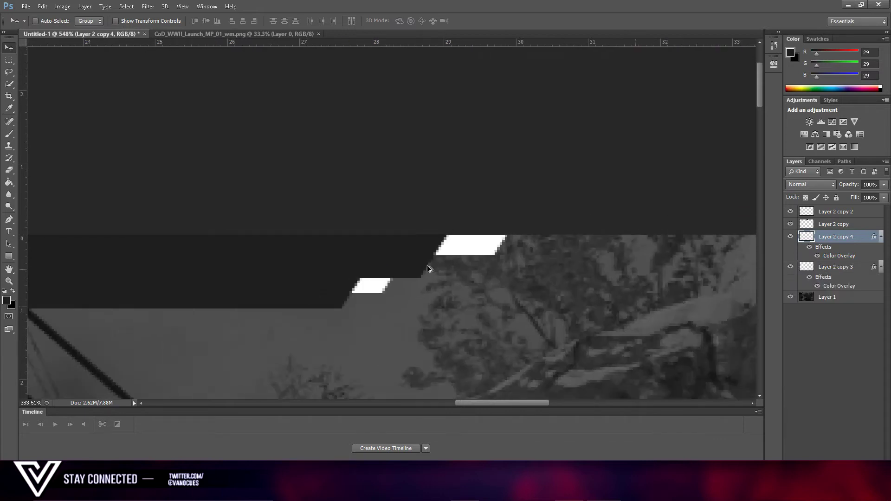
scroll(435, 283, "down", 2)
scroll(408, 289, "up", 4)
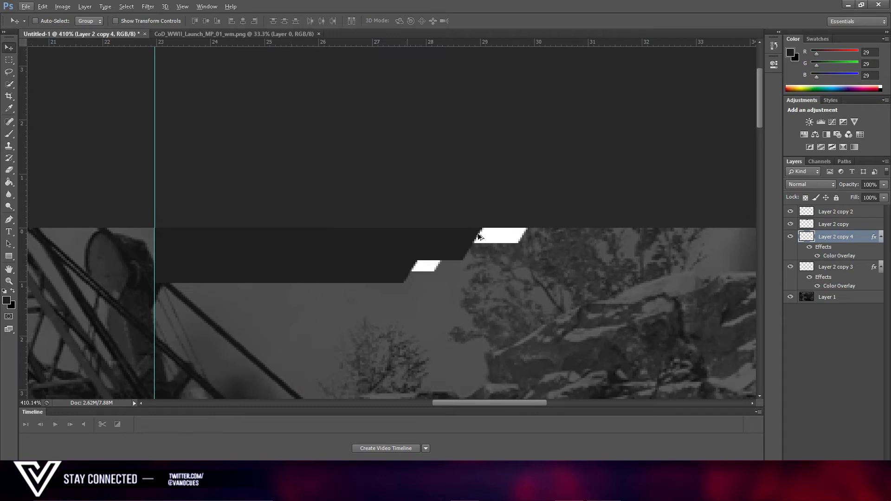
- Select both white accent layers and rasterize their layer styles
scroll(511, 223, "up", 1)
left_click(860, 273, "shift")
right_click(868, 237)
left_click(598, 184)
- Apply a linear black-to-white Gradient Overlay to the lower white accent at 34% opacity and 150% scale
double_click(868, 237)
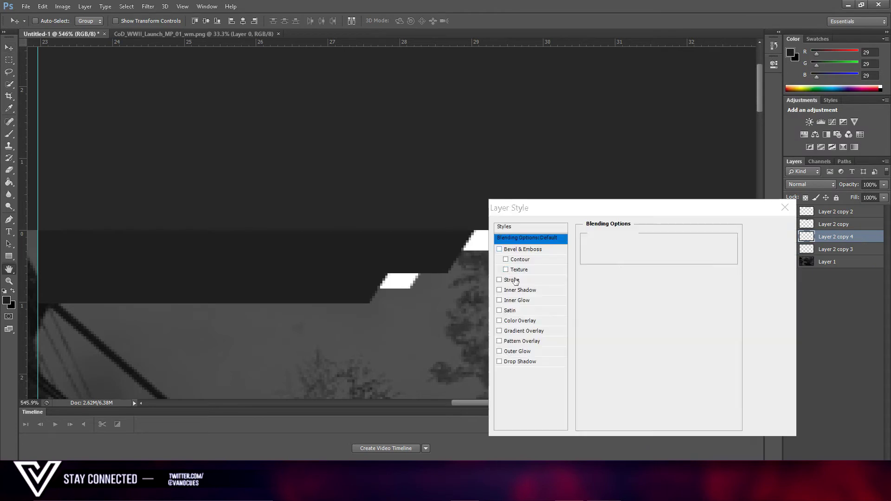
left_click(515, 331)
left_click_drag(674, 256, 639, 258)
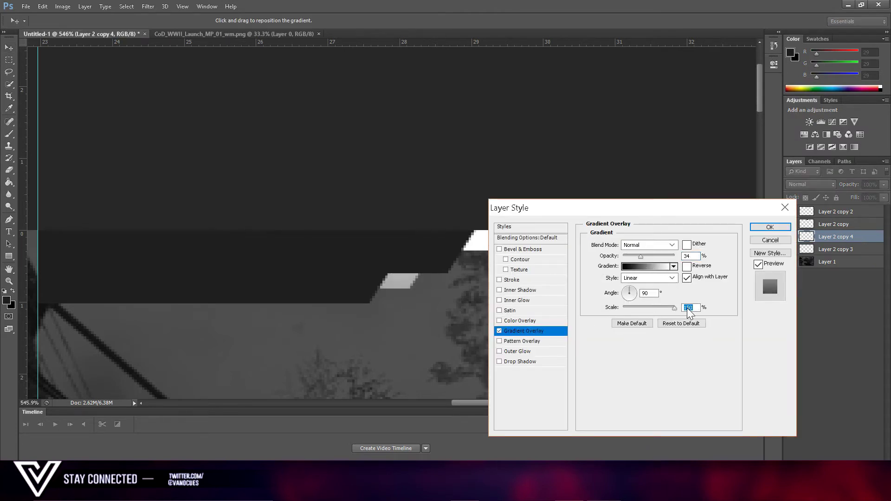
left_click_drag(654, 308, 726, 309)
left_click_drag(656, 257, 642, 255)
left_click(770, 227)
- Copy the lower accent's layer style and paste it onto the upper white accent layer
right_click(857, 238)
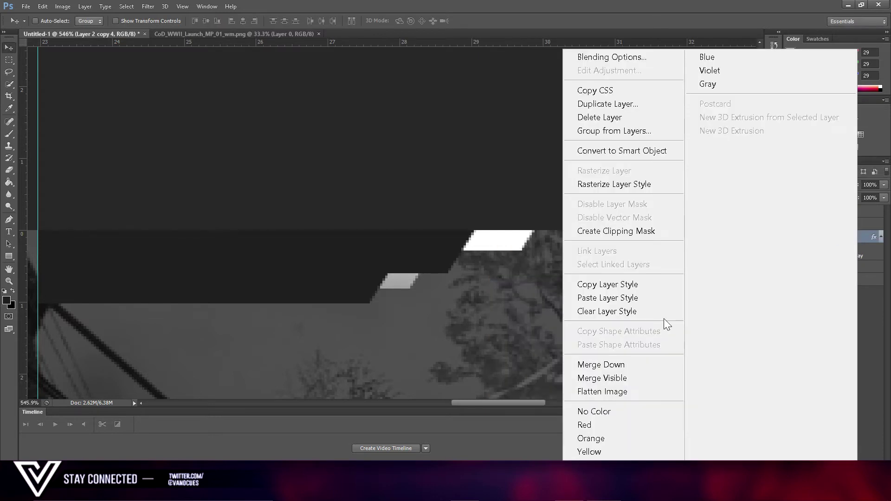
left_click(650, 285)
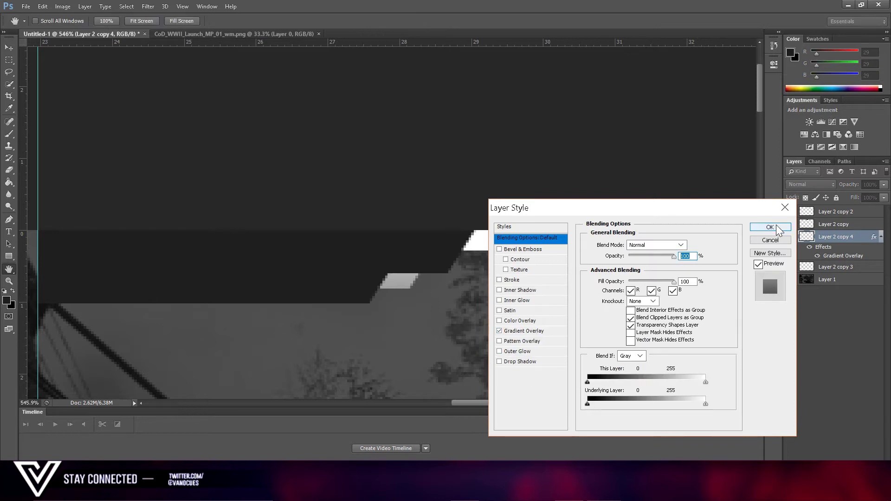
left_click(782, 230)
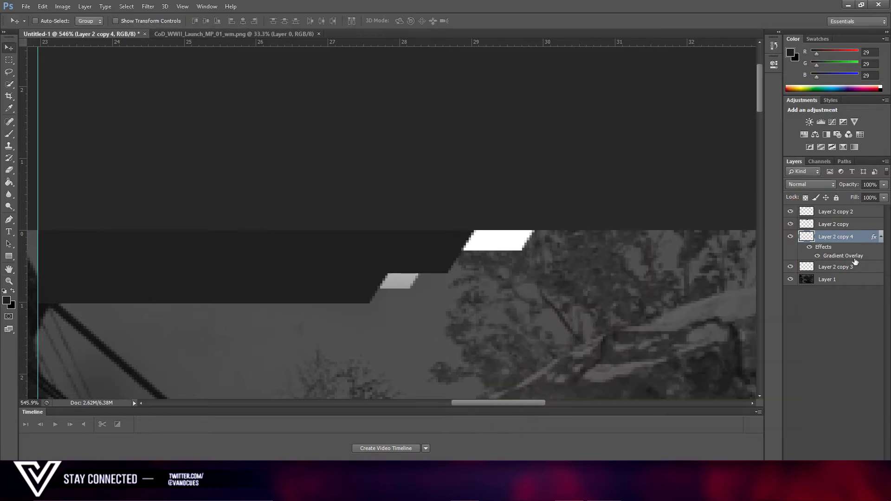
right_click(864, 268)
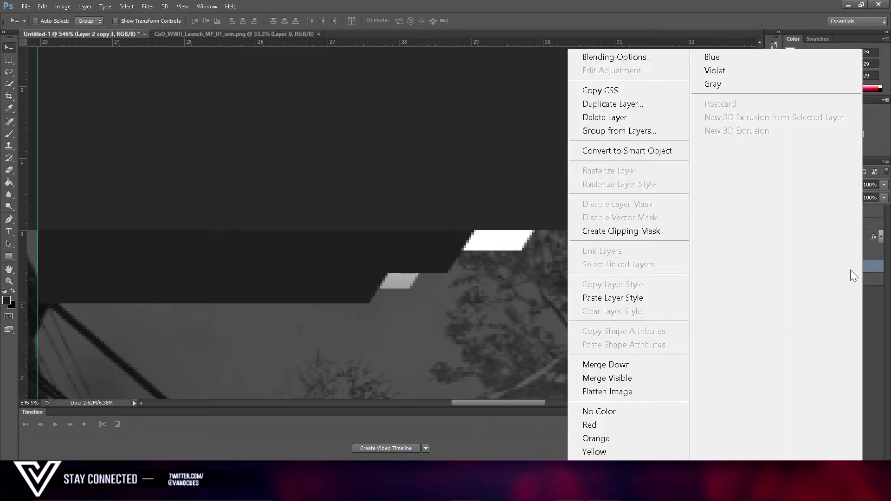
left_click(654, 288)
- Rasterize the Gradient Overlay styles on both accent layers
left_click(857, 238, "ctrl")
right_click(856, 238)
left_click(597, 192)
- Merge the two dark bar layers, Layer 2 copy and Layer 2 copy 2, into one
scroll(595, 185, "down", 5)
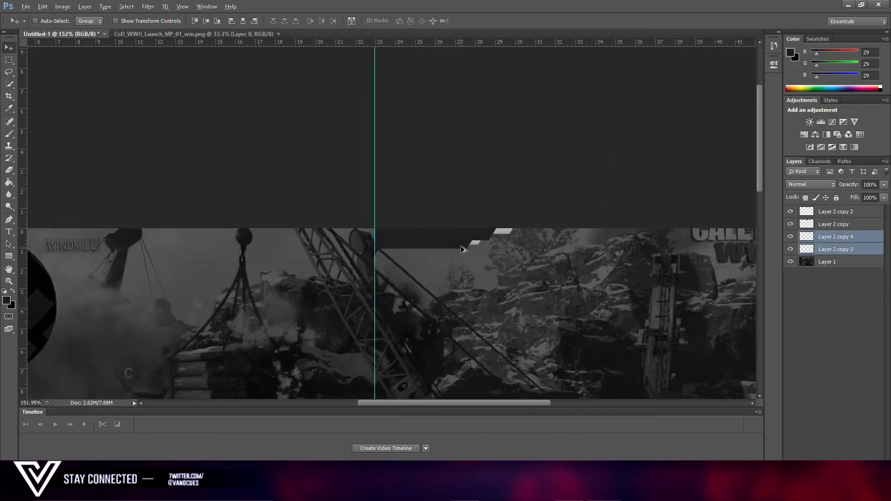
scroll(457, 245, "up", 1)
scroll(523, 260, "up", 4)
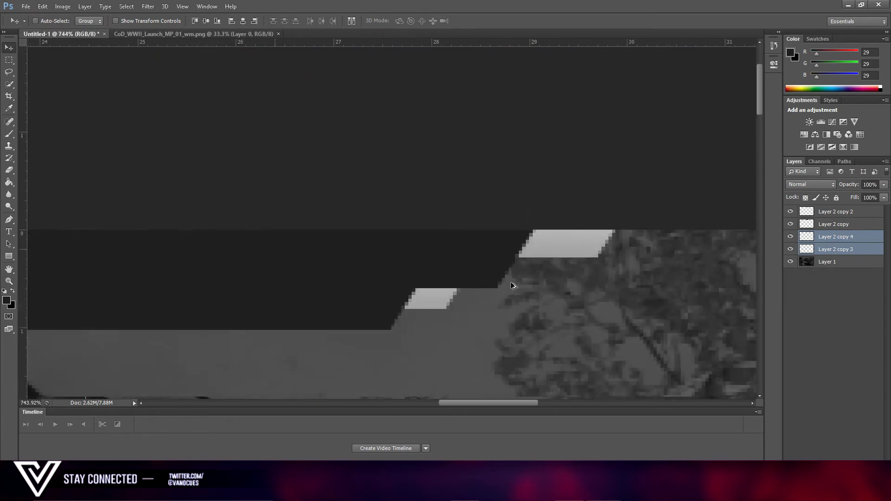
scroll(511, 280, "down", 3)
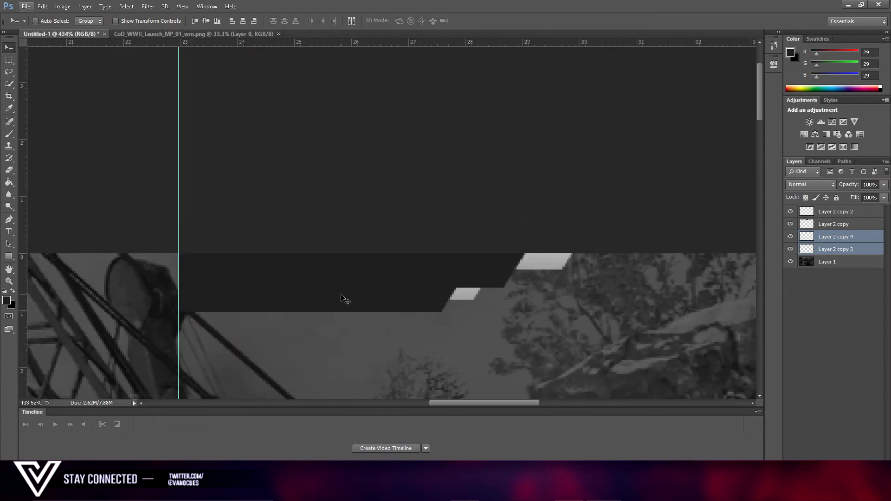
left_click(859, 226)
left_click(866, 216, "shift")
right_click(866, 215)
left_click(613, 364)
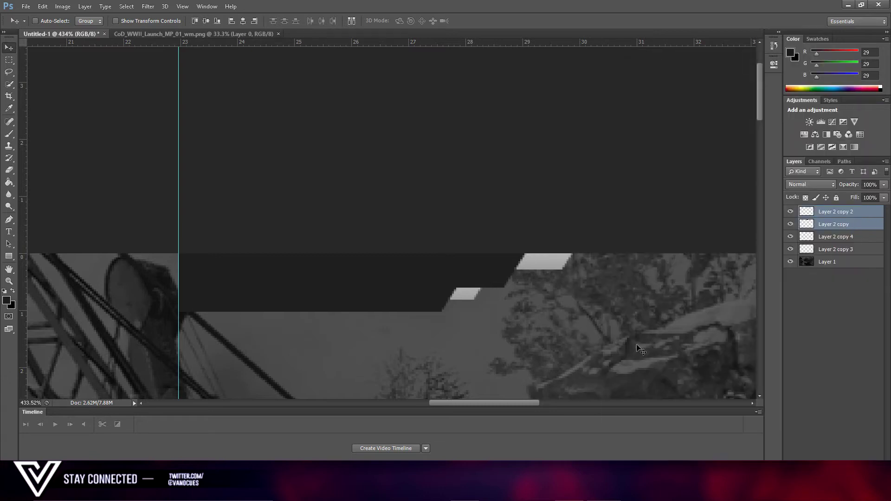
- Add a faint linear Gradient Overlay at about 5% opacity to the merged dark bar
double_click(811, 211)
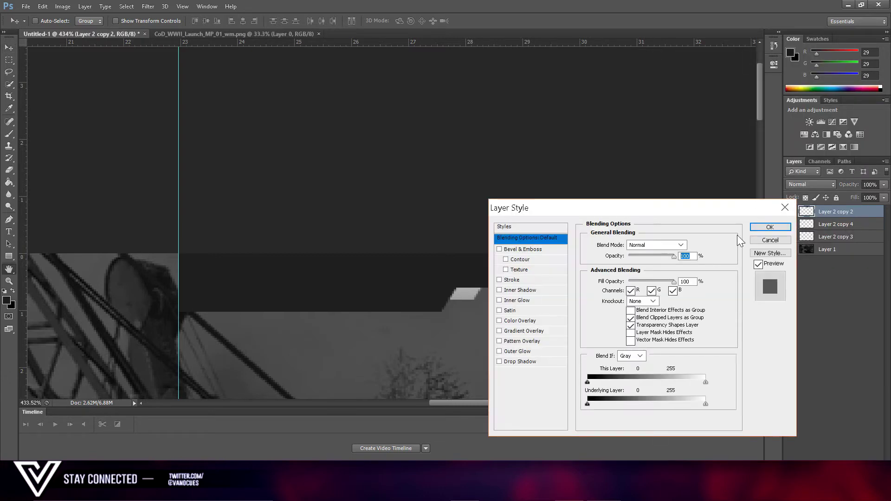
left_click(501, 332)
left_click_drag(674, 256, 625, 258)
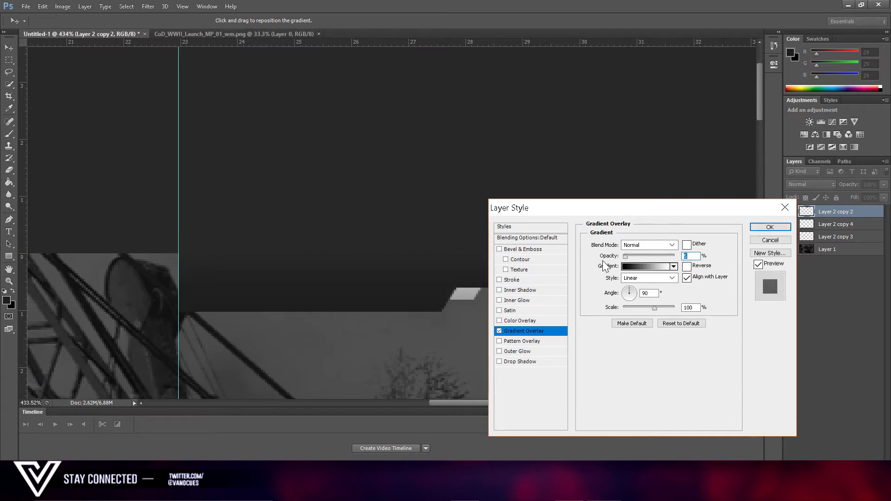
left_click_drag(610, 257, 611, 258)
key("Return")
- Merge the dark bar with both accent layers, leaving the screenshot layer separate
scroll(642, 252, "down", 5)
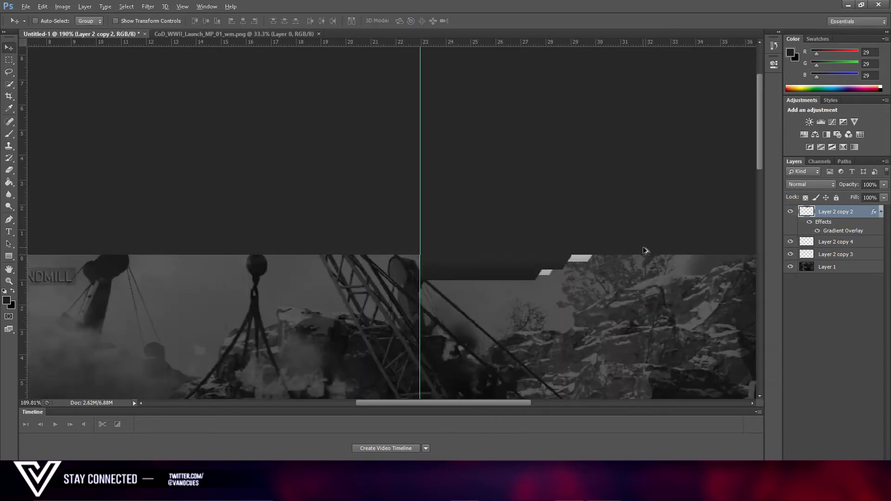
left_click(860, 252, "shift")
right_click(865, 251)
left_click(666, 363)
- Duplicate the finished half of the header bar and flip the copy horizontally
left_click_drag(583, 295, 421, 332)
key("ctrl+j")
left_click(46, 7)
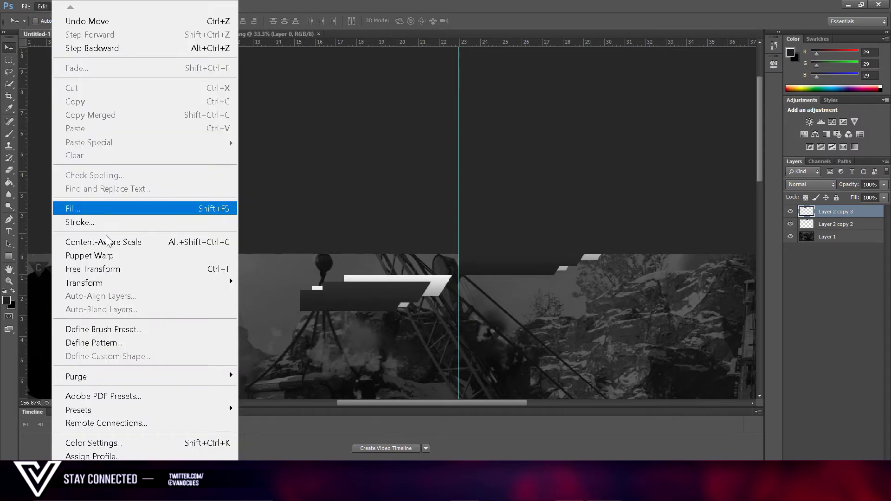
mouse_move(120, 281)
left_click(280, 450)
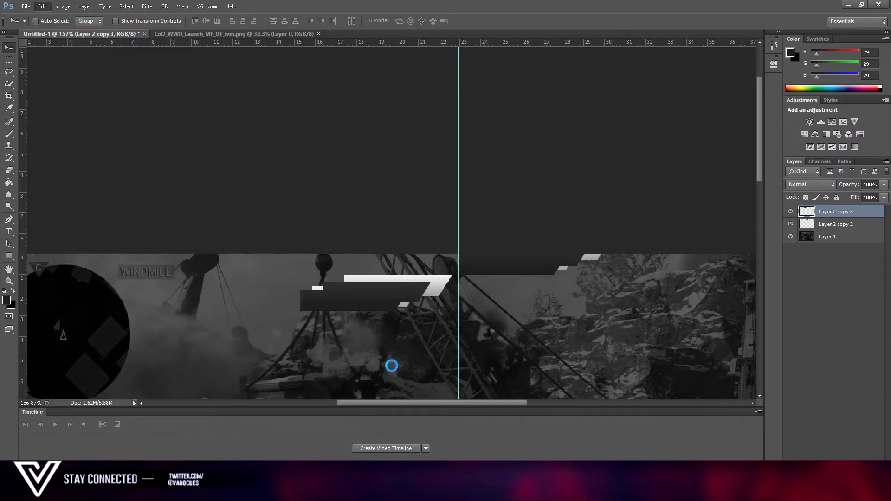
- Position the flipped half along the canvas's top edge so it meets the other half at the centre guide
scroll(392, 364, "up", 3)
left_click_drag(423, 313, 445, 240)
scroll(479, 213, "up", 8)
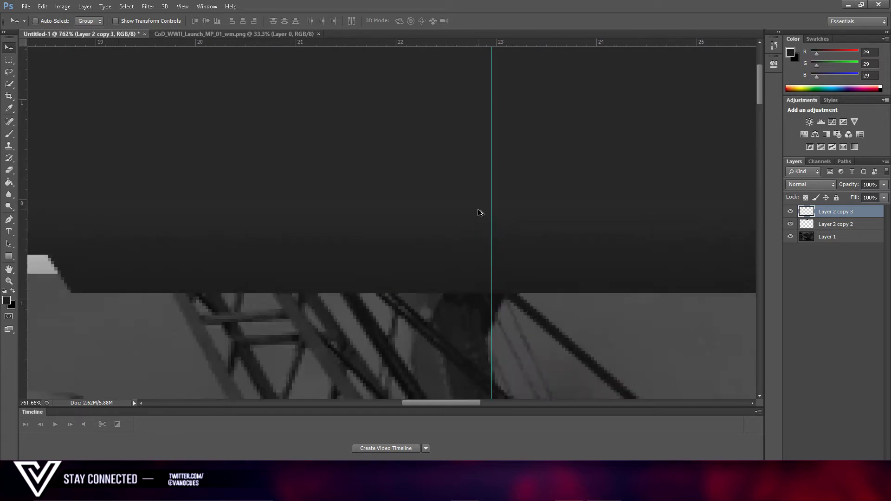
left_click(480, 271)
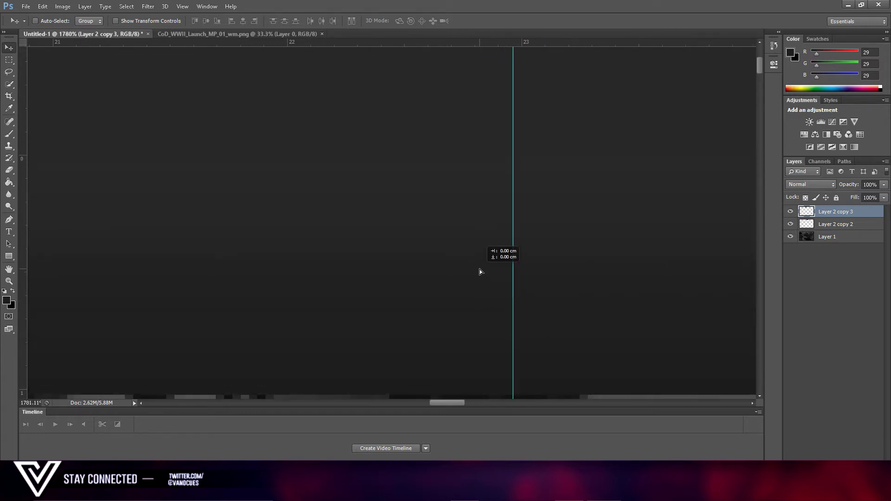
scroll(480, 269, "down", 10)
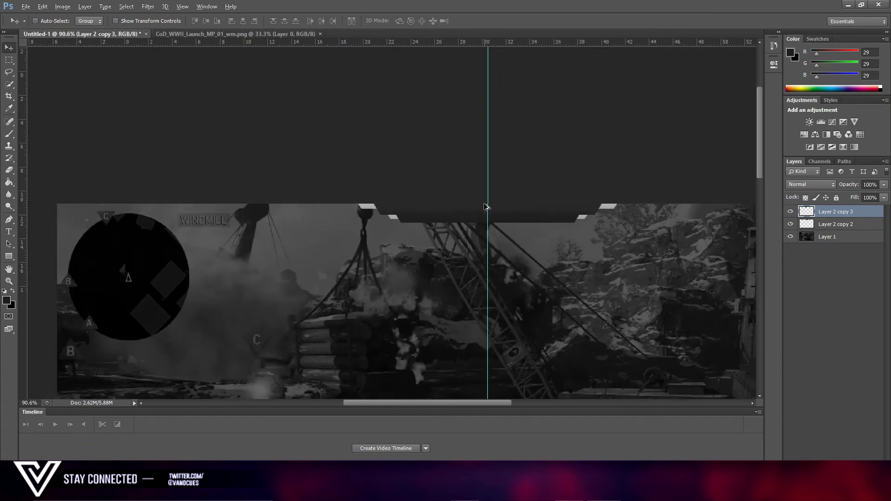
scroll(484, 205, "down", 2)
scroll(406, 97, "up", 4)
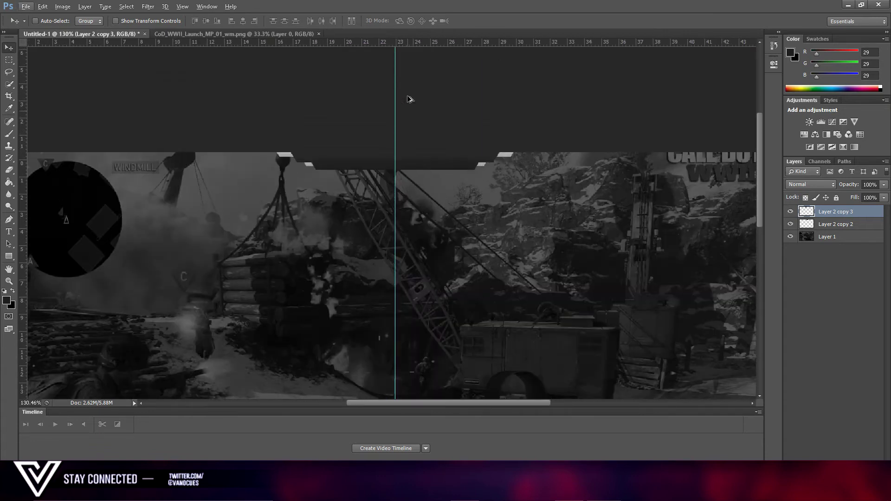
scroll(401, 107, "up", 3)
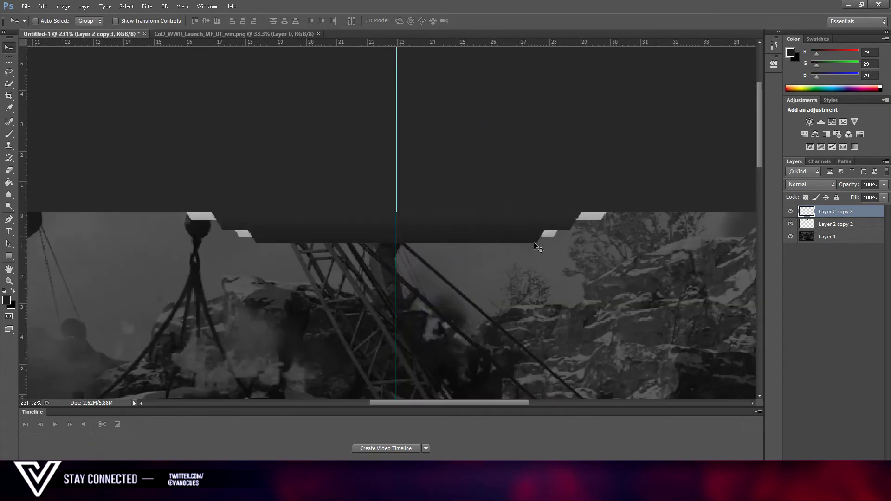
- Hide the guides and merge the two header halves into one layer
key("ctrl+semicolon")
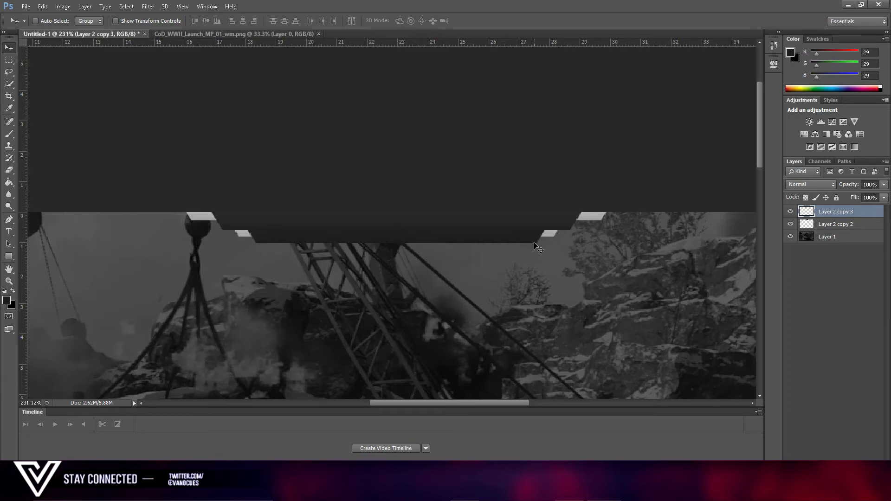
left_click(844, 224, "shift")
right_click(848, 222)
left_click(630, 364)
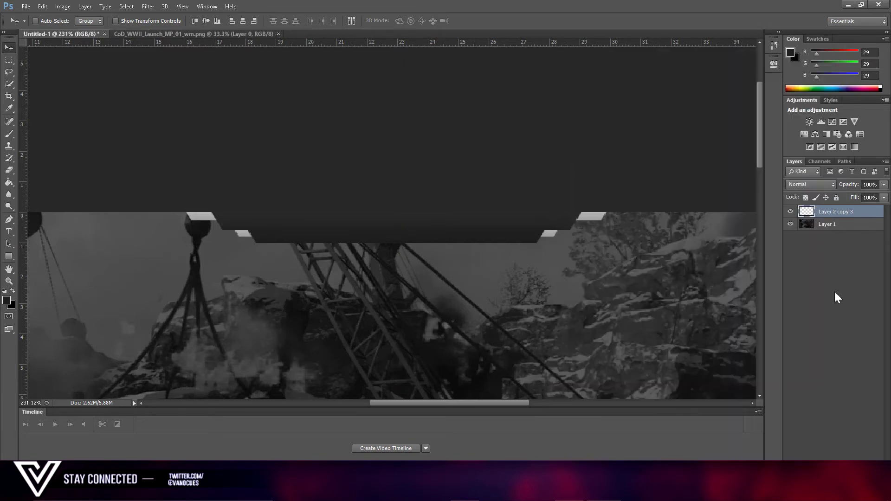
- Add an Outer Glow to the header bar with a size of about 27 px and the green #00ff78
double_click(805, 212)
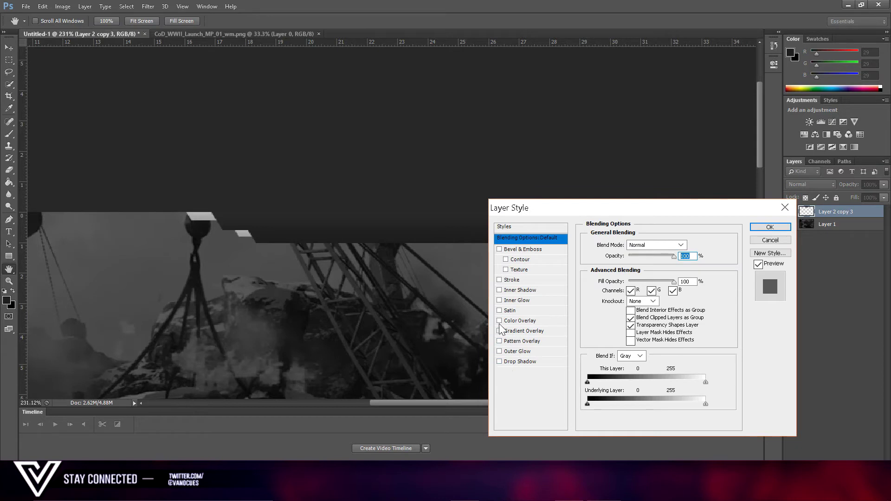
left_click(524, 351)
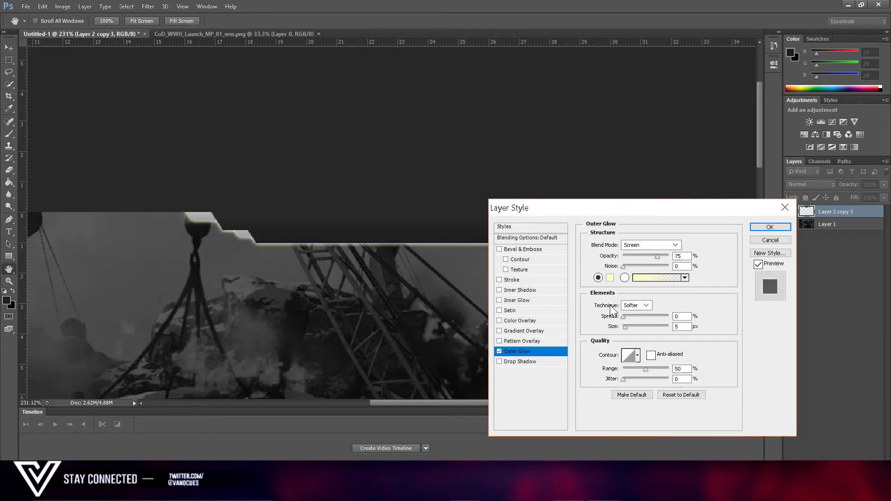
left_click_drag(627, 326, 630, 325)
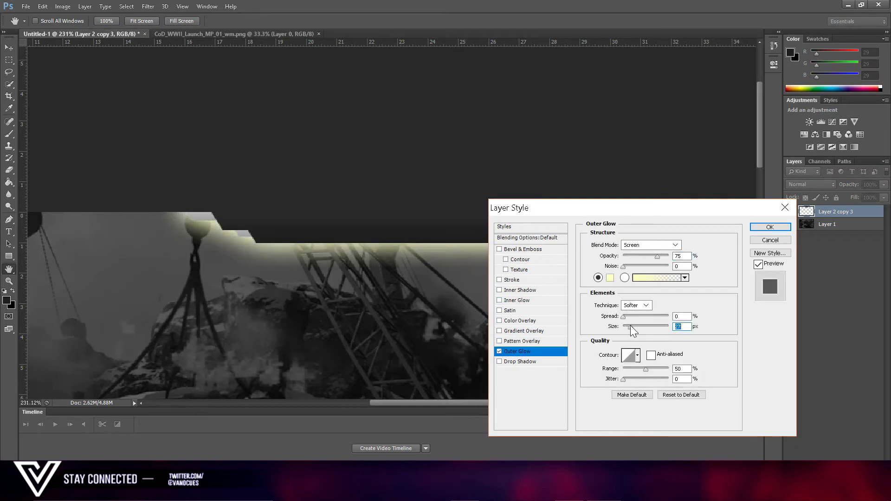
left_click(609, 278)
left_click_drag(710, 283, 709, 295)
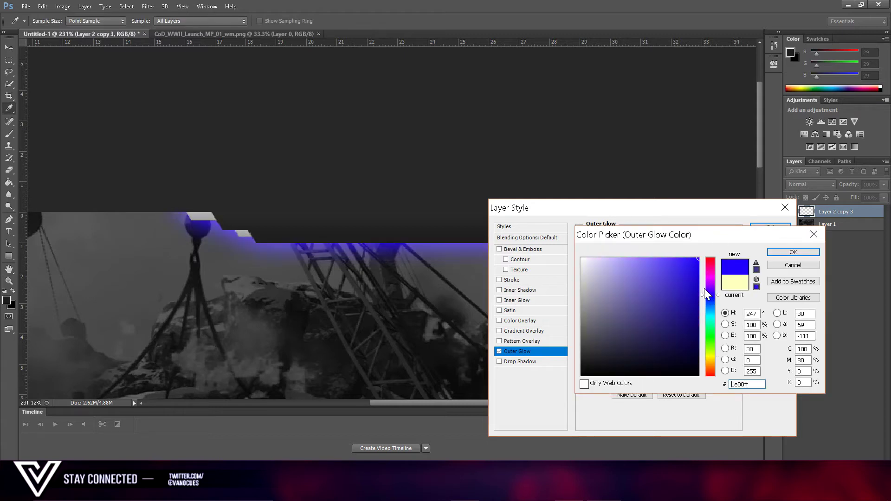
left_click_drag(711, 310, 710, 327)
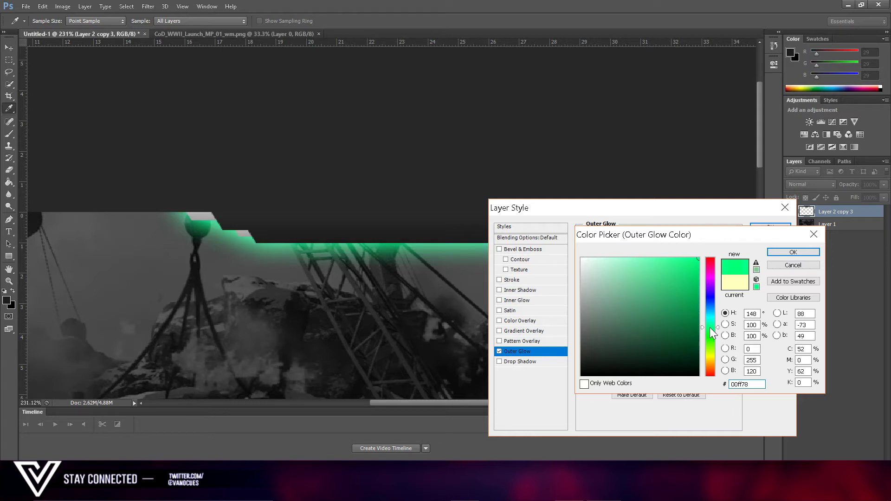
left_click(793, 252)
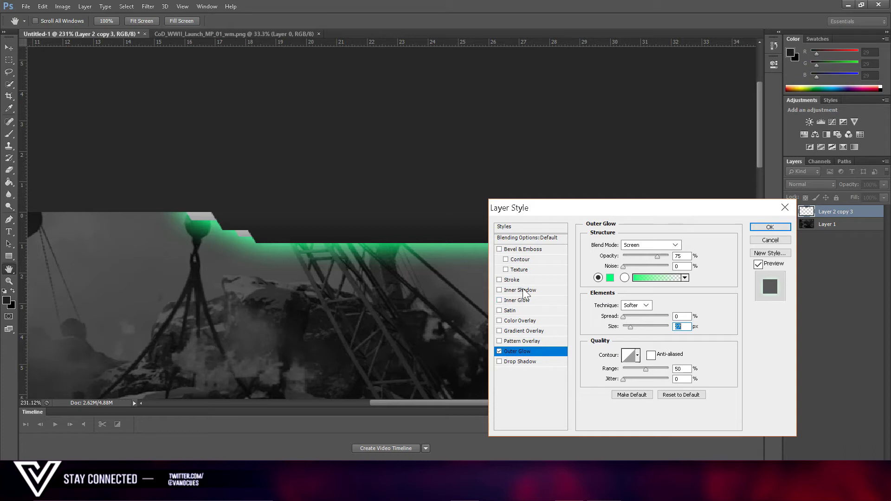
- Add an Inner Glow to the header bar with a size of about 13 px and a bright green around #00ff84, and adjust its opacity
left_click(506, 300)
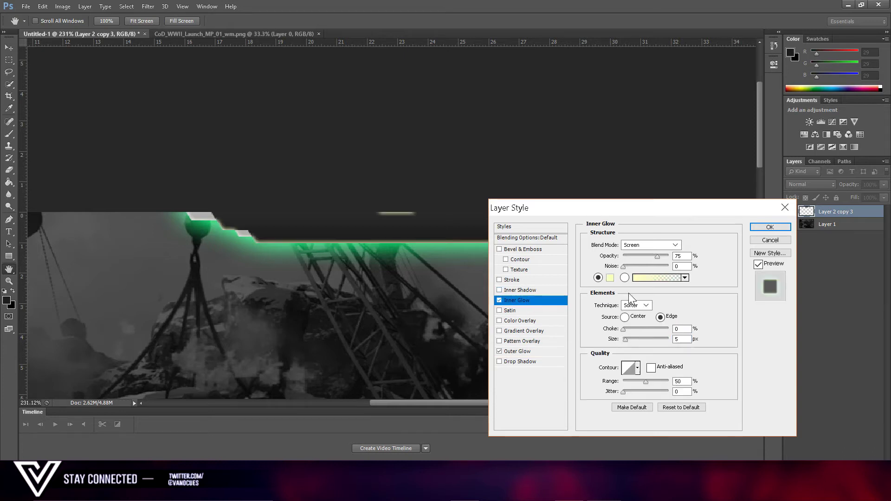
left_click_drag(628, 337, 628, 332)
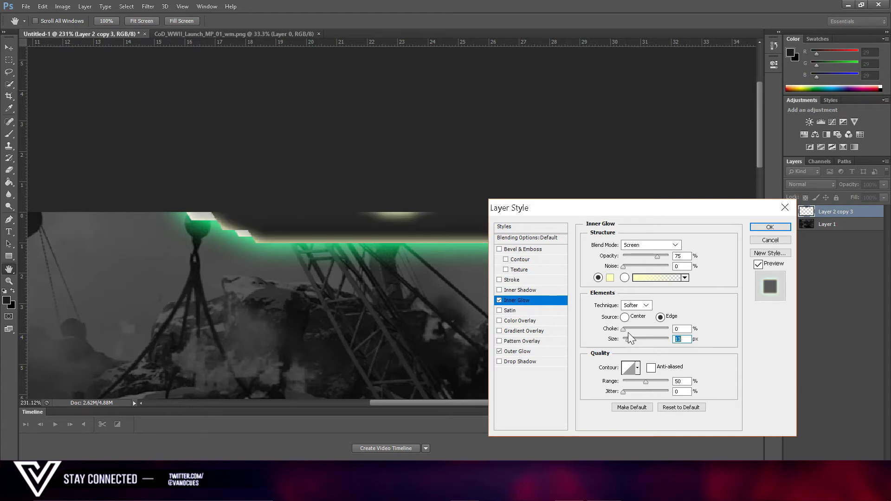
left_click(610, 278)
left_click(471, 246)
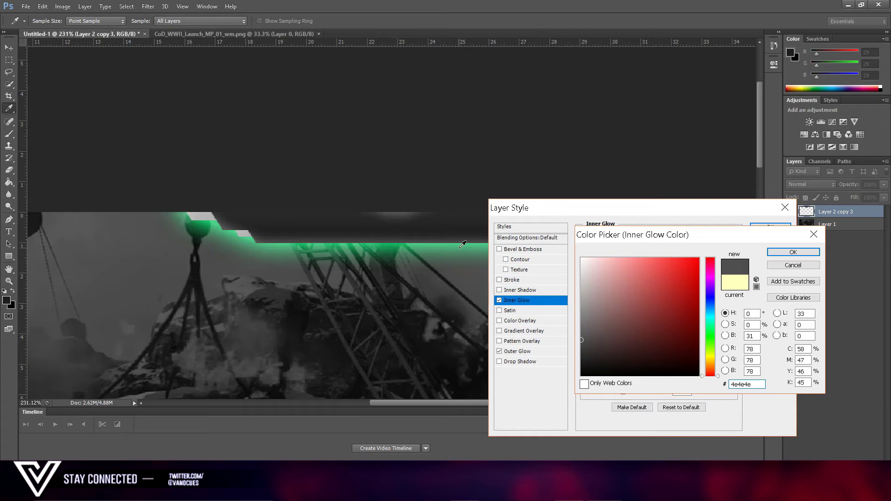
left_click(713, 323)
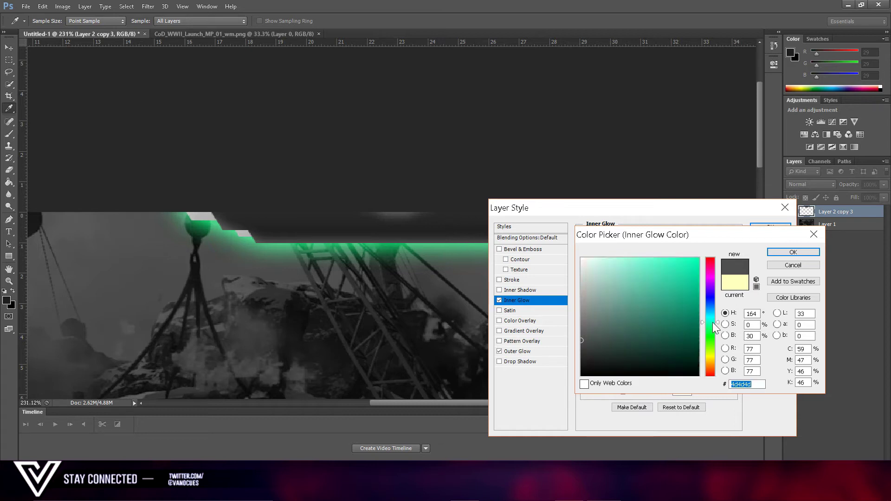
type("00ff7e")
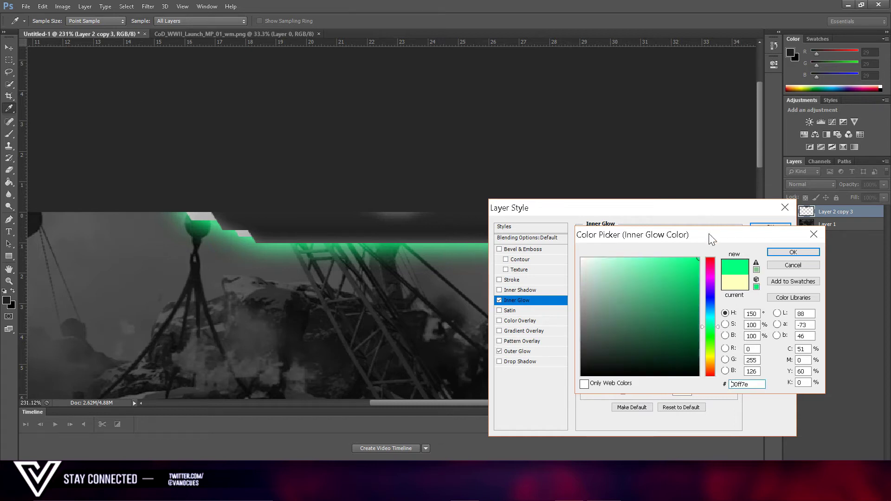
left_click(712, 325)
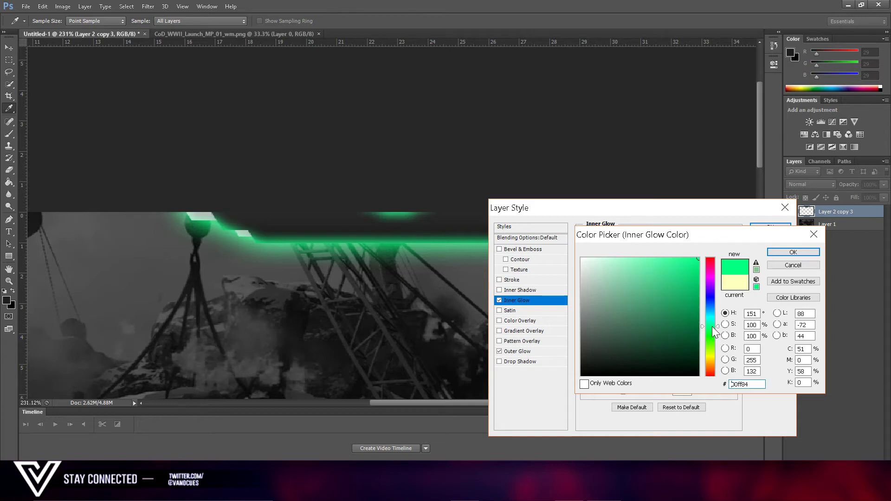
left_click(712, 328)
left_click(789, 253)
mouse_move(650, 255)
left_mouse_down()
mouse_move(623, 258)
mouse_move(653, 262)
mouse_move(645, 262)
left_mouse_up()
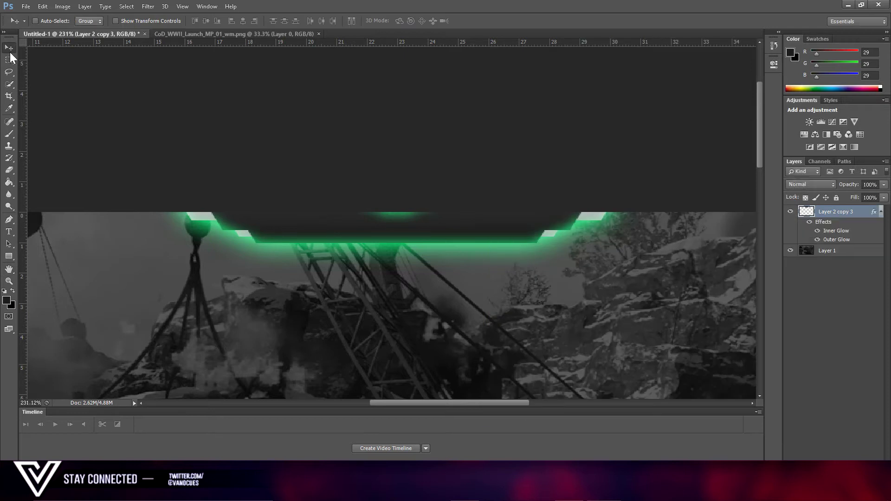
- Nudge the header bar up slightly against the canvas's upper edge
scroll(397, 195, "up", 3)
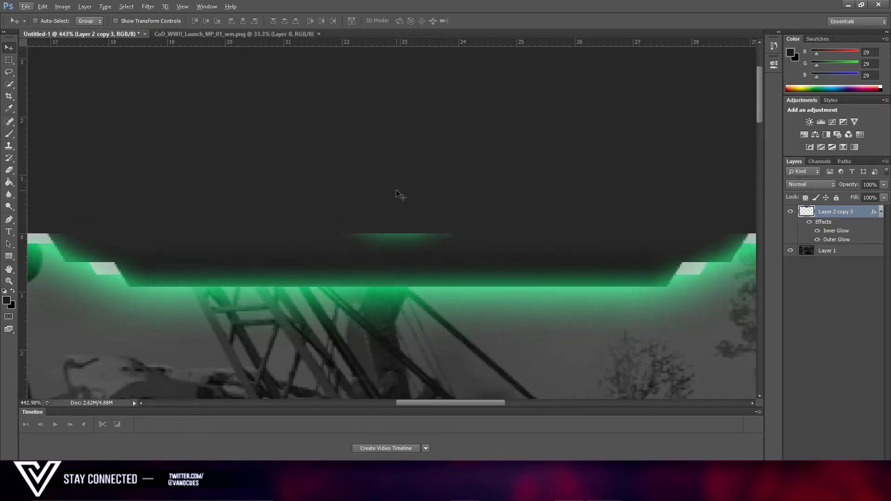
key("Down")
left_click(450, 209)
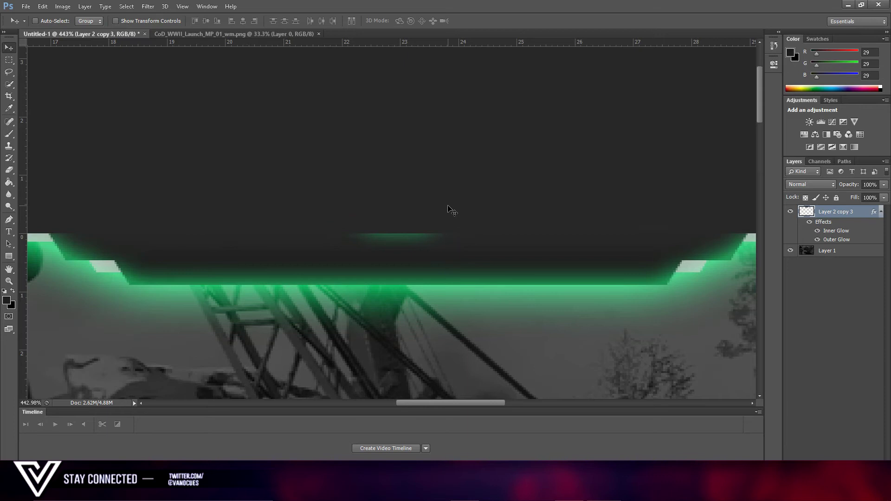
- Add a text layer reading VANOCUE in The Bold Font below the header bar
scroll(441, 221, "down", 5)
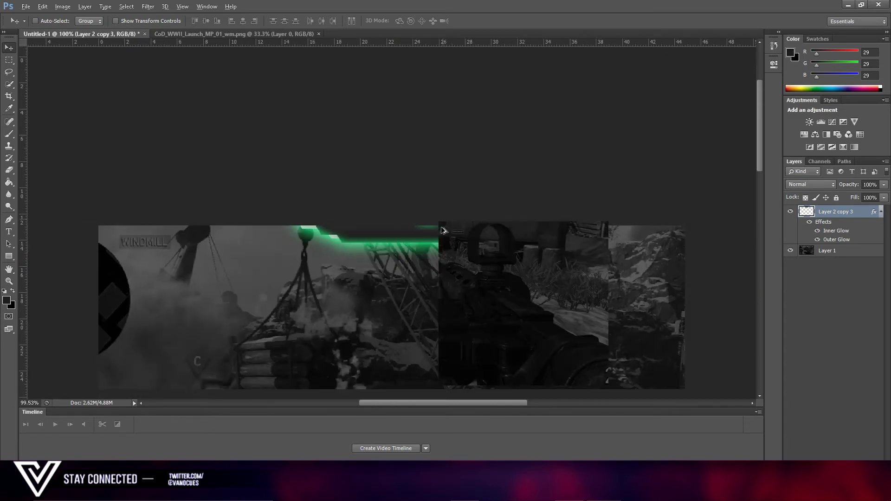
scroll(431, 138, "up", 2)
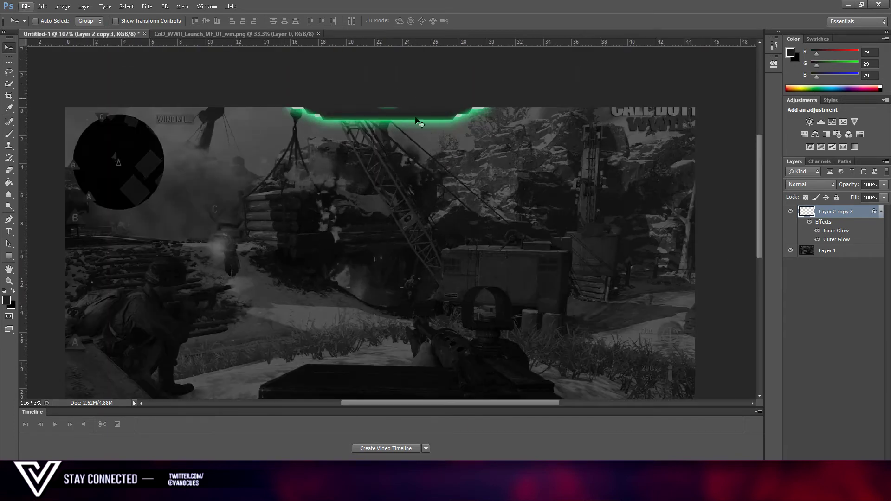
scroll(377, 114, "up", 5)
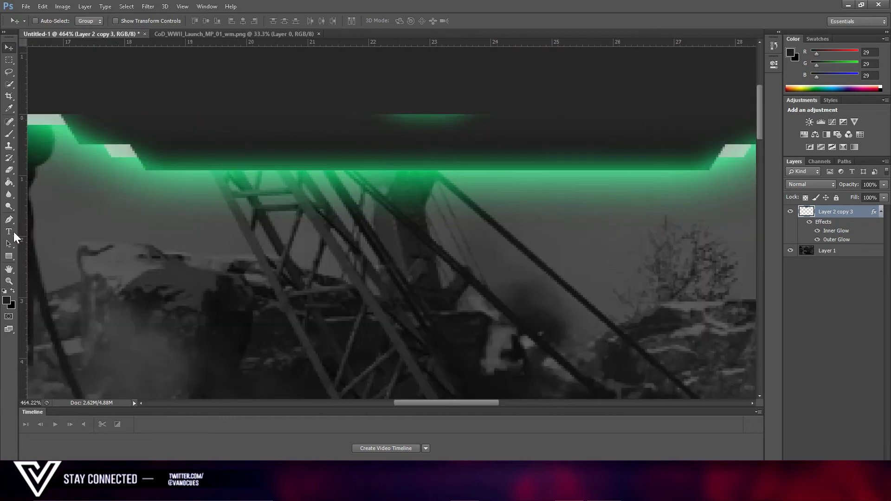
left_click(434, 297)
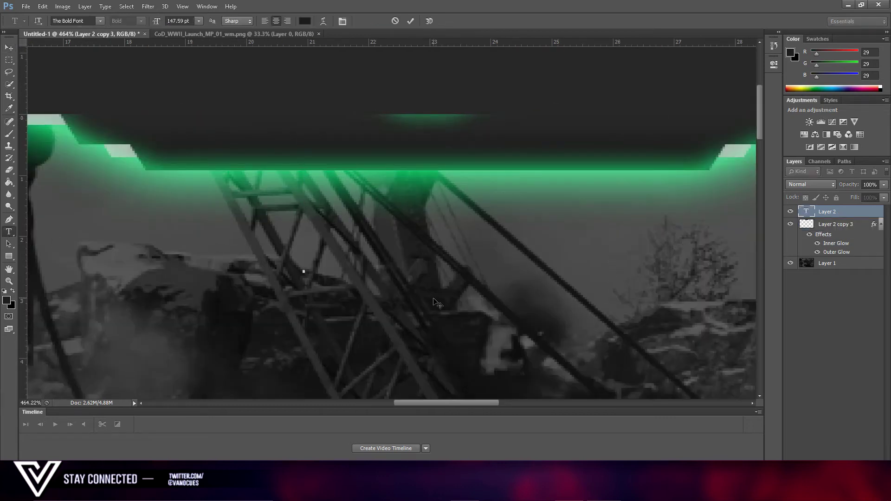
type("VANO")
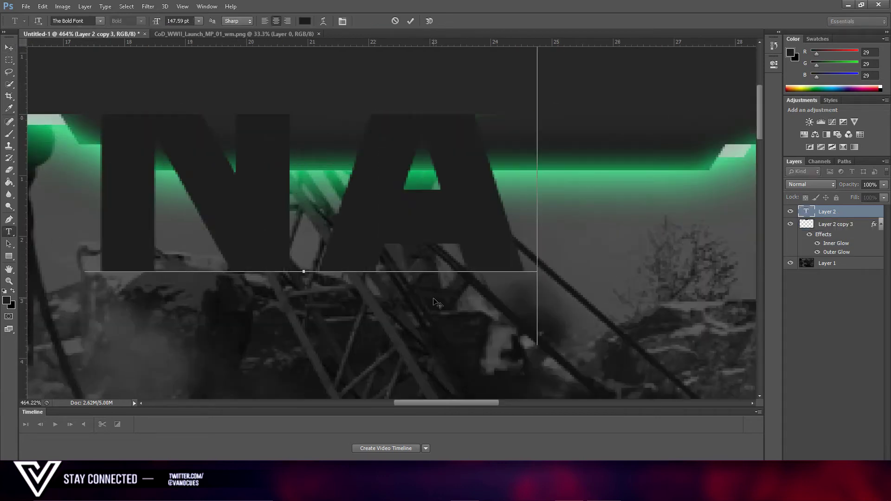
double_click(475, 223)
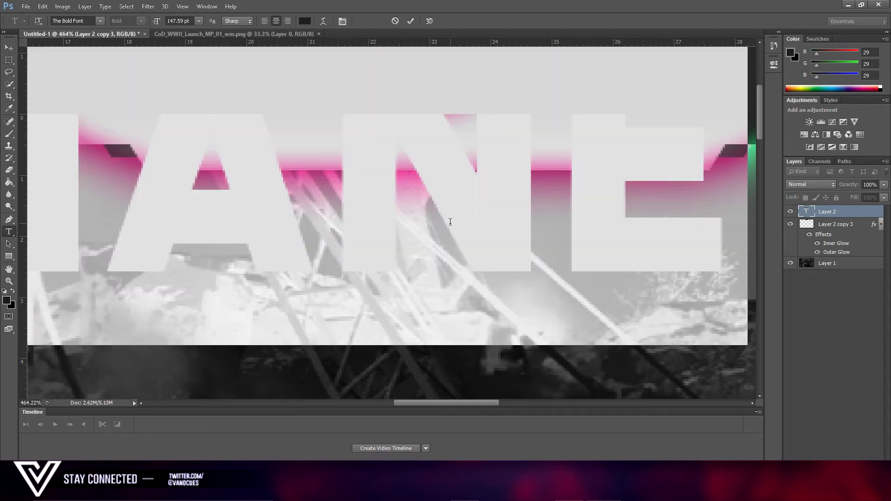
type("VANOCUE")
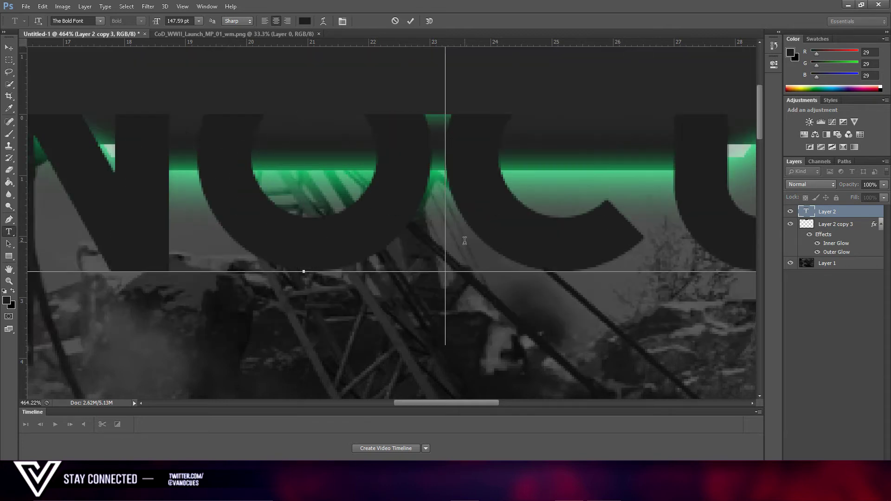
- Reduce the VANOCUE text to about 25 pt and colour it white
key("ctrl+a")
left_click_drag(156, 22, 339, 32)
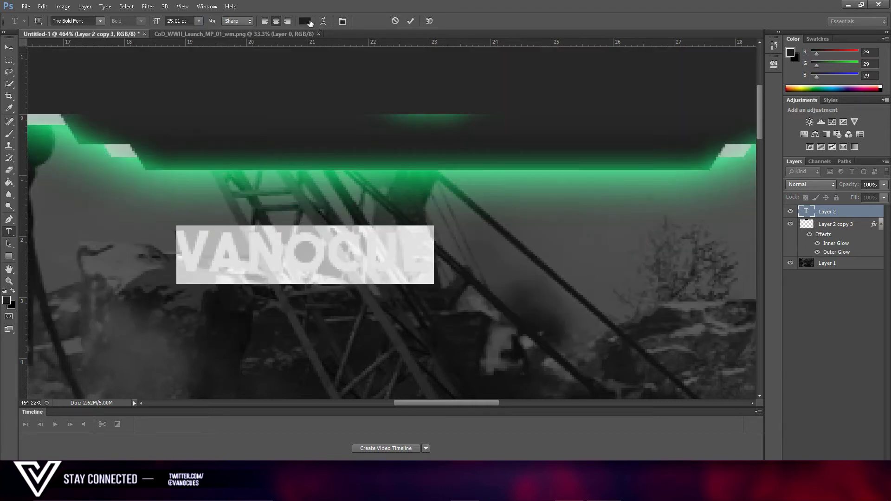
left_click(305, 21)
left_click(513, 185)
left_click(756, 251)
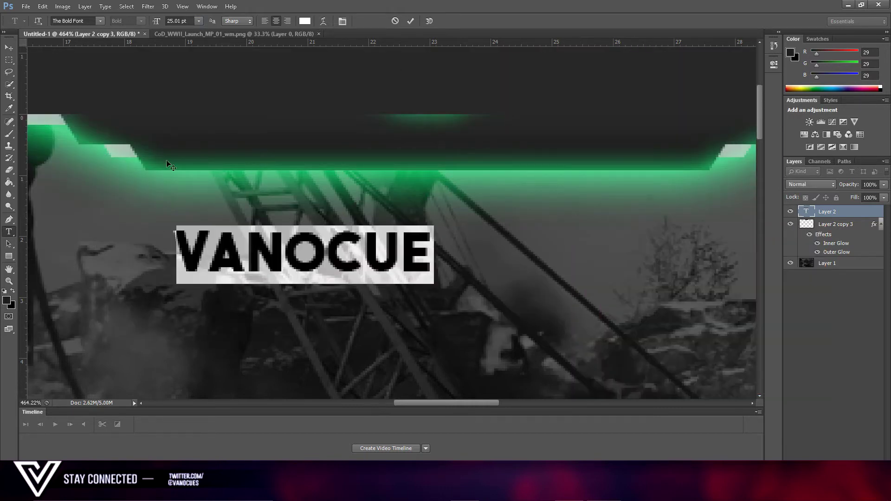
left_click(10, 47)
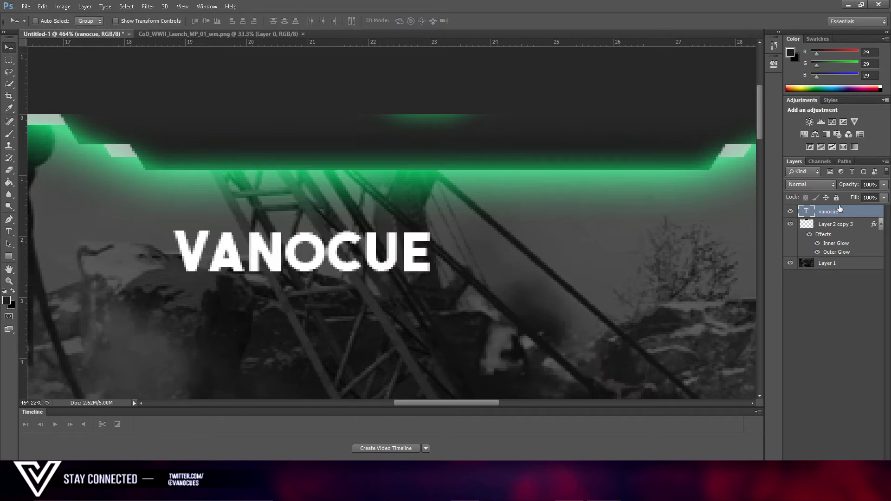
- Add a black-to-white linear Gradient Overlay to the VANOCUE text with a scale of 15% and an opacity of about 24%
double_click(805, 212)
double_click(869, 212)
left_click(519, 331)
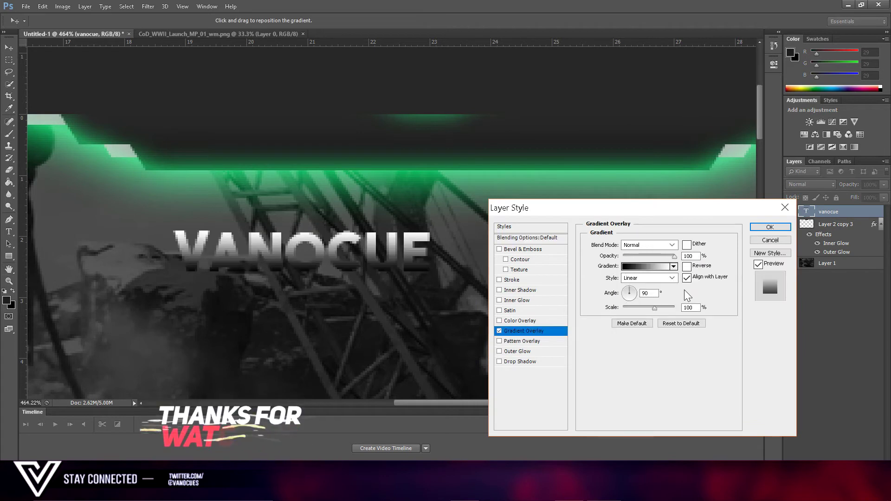
left_click_drag(654, 308, 625, 308)
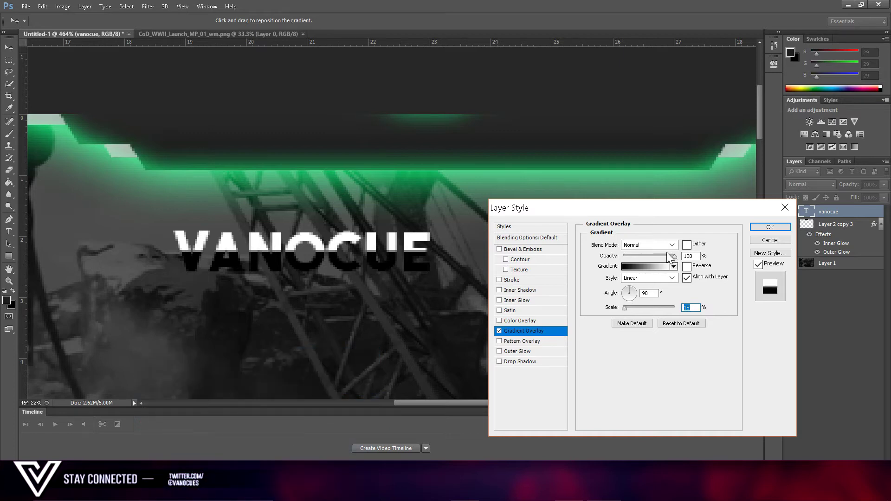
left_click_drag(626, 258, 634, 255)
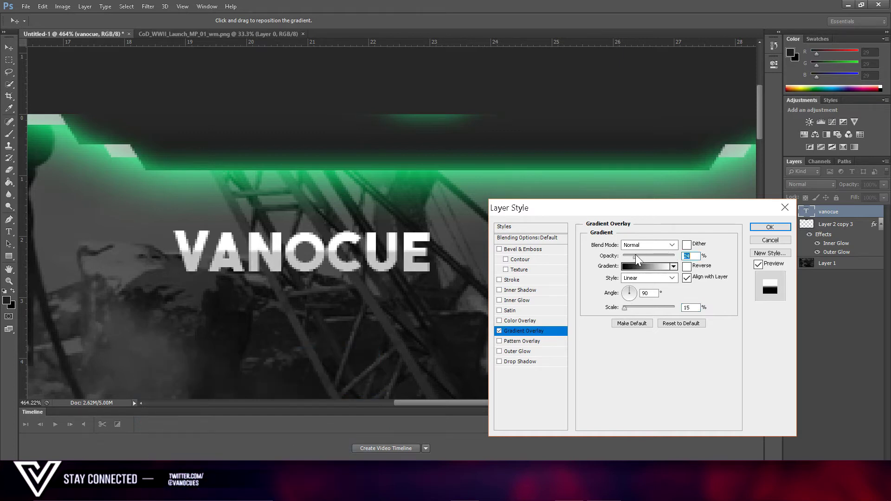
left_click(770, 227)
- Move the VANOCUE text into the header bar and nudge it until it sits centred
scroll(513, 249, "down", 3)
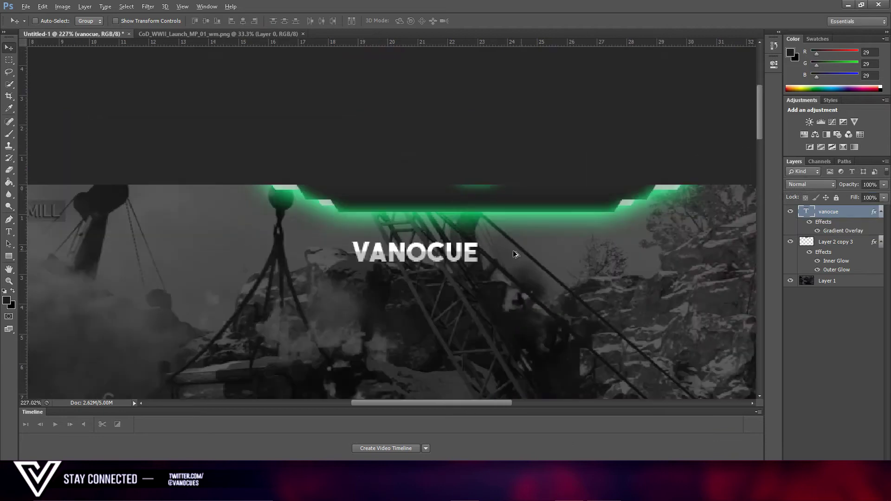
left_click_drag(475, 272, 539, 222)
key("Down")
key("Down")
key("Left")
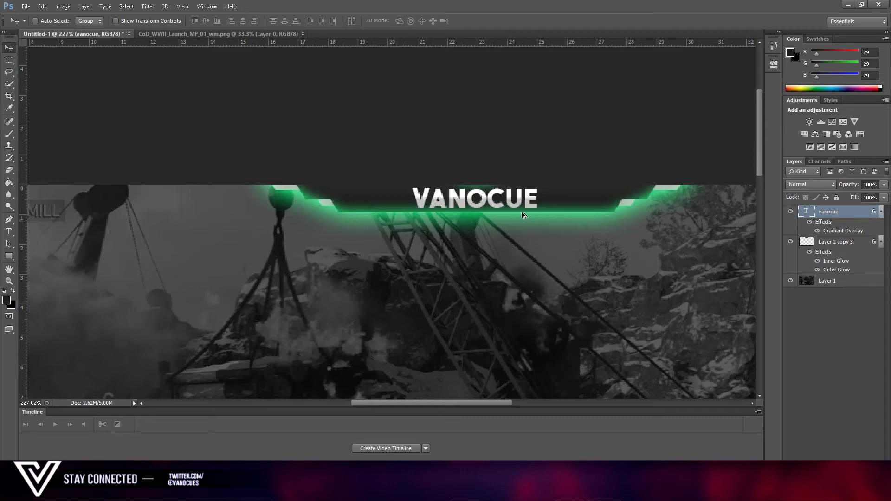
scroll(508, 211, "down", 5)
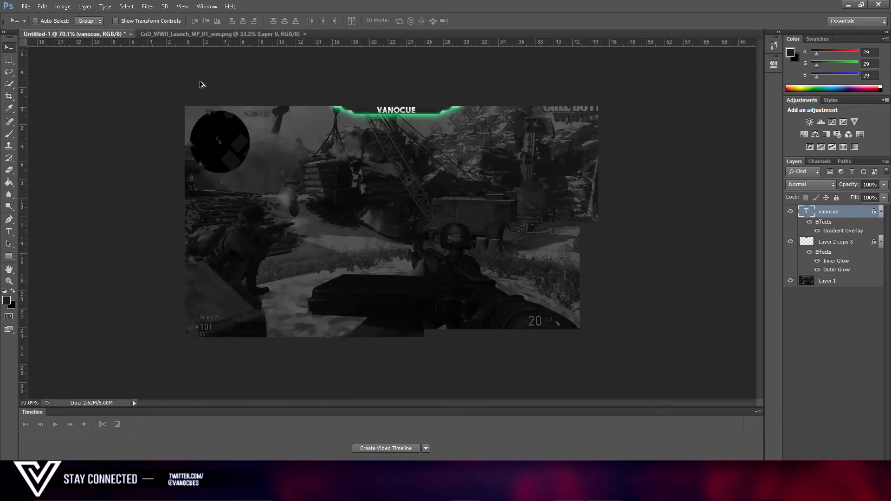
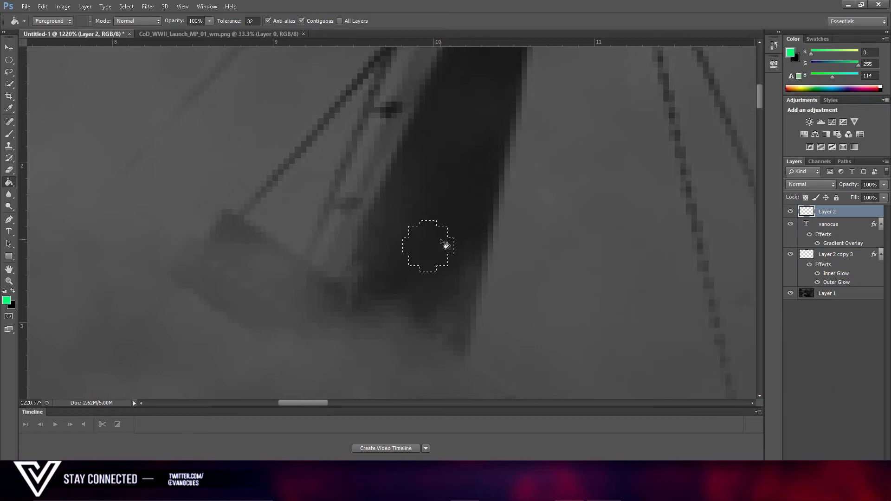
- Fill the small circular selection on the new layer with the green foreground colour (0, 255, 114) and deselect it
key("ctrl+d")
left_click(9, 60)
left_click(9, 47)
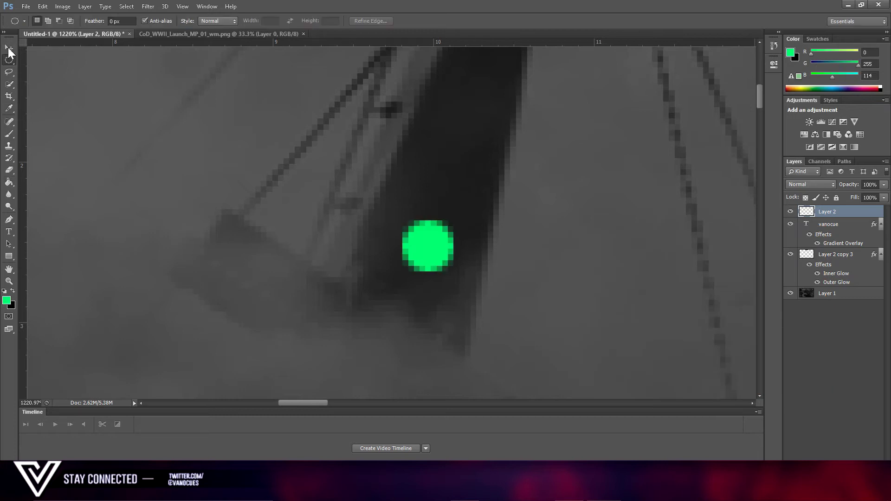
- Duplicate the VANOCUE text layer and place the copy beside the green dot
scroll(539, 201, "down", 8)
left_click(808, 225)
left_click_drag(552, 278, 452, 289)
scroll(536, 253, "down", 4)
scroll(536, 250, "down", 1)
left_click_drag(536, 249, 521, 258)
scroll(517, 216, "up", 7)
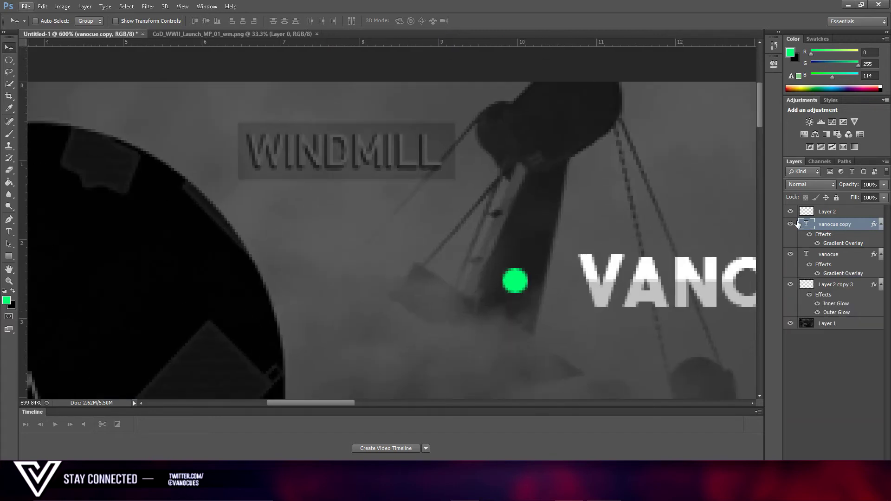
- Replace the wording of the copied text layer with LIVE
double_click(808, 225)
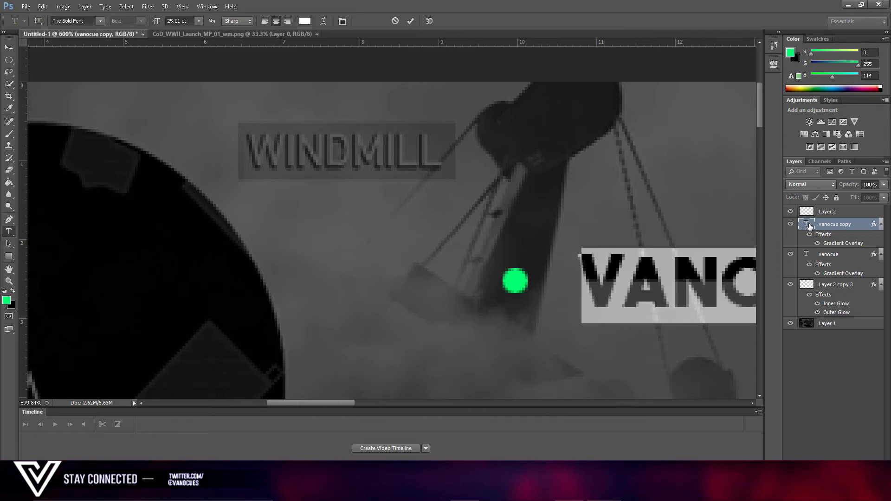
type("LIV")
key("BackSpace")
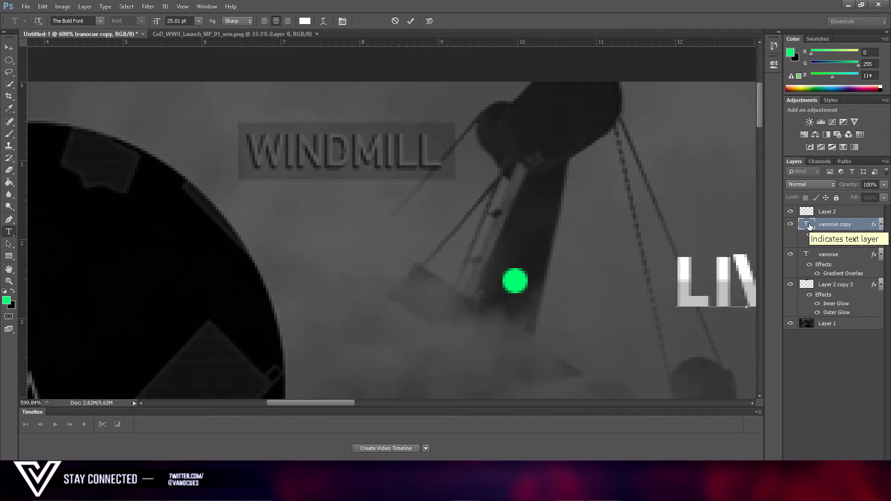
key("BackSpace")
key("BackSpace")
key("BackSpace")
key("BackSpace")
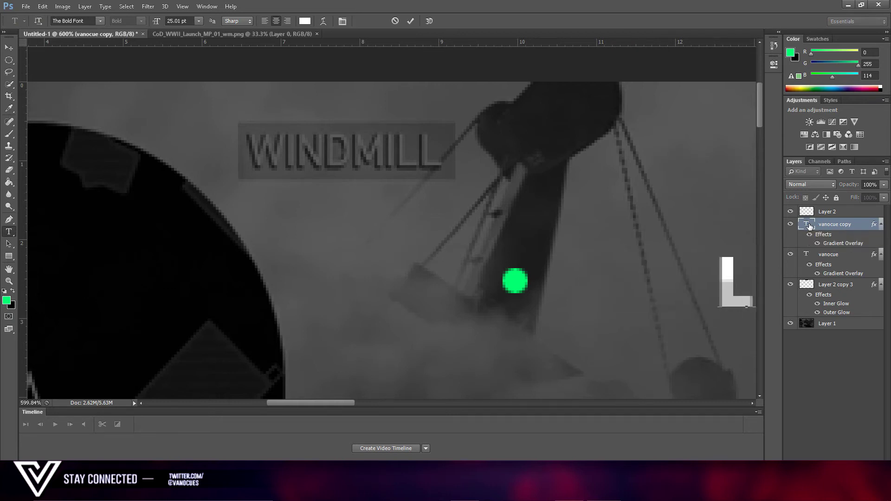
type("LIN")
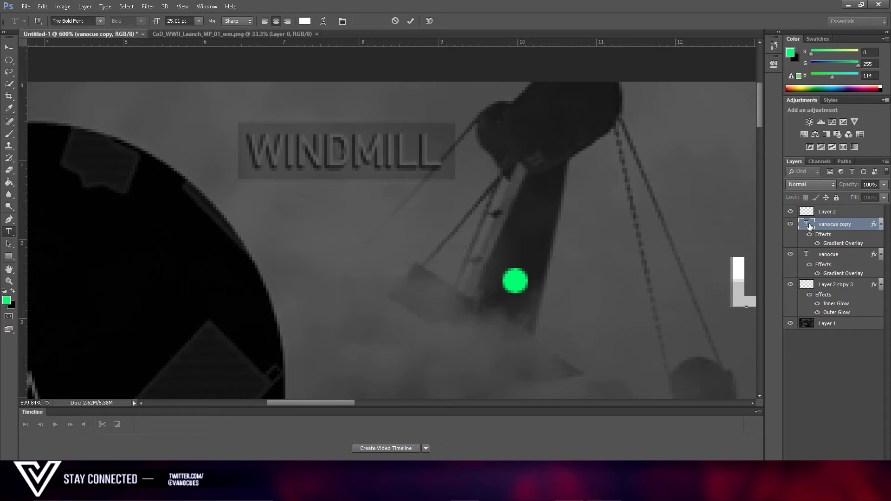
- Set the LIVE text size to about 11 pt and place it directly beside the green dot
key("ctrl+a")
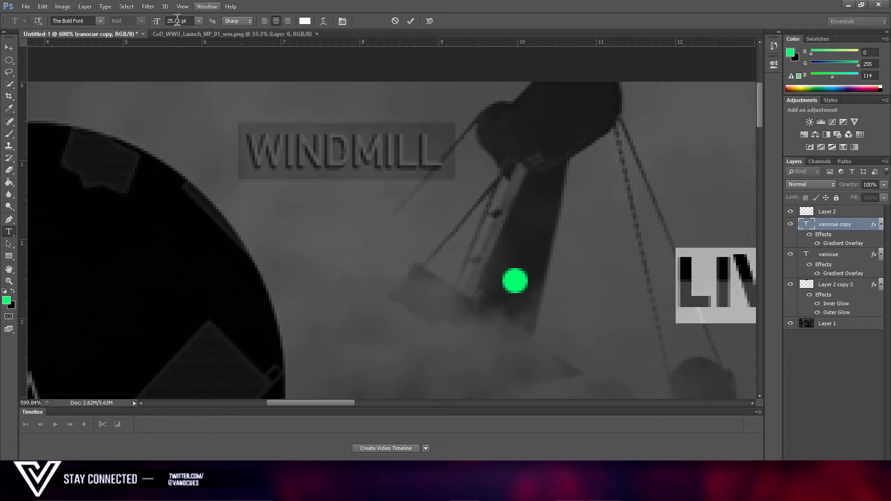
left_click_drag(158, 23, 151, 23)
left_click_drag(587, 298, 396, 273)
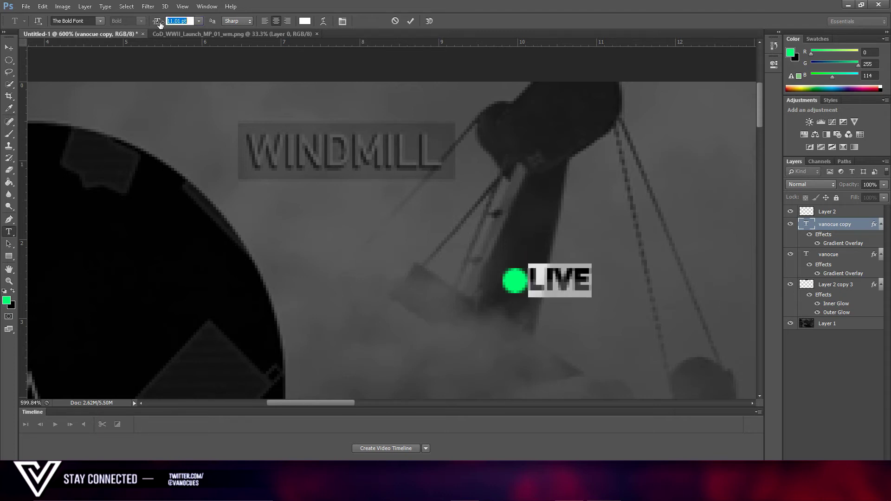
left_click(9, 47)
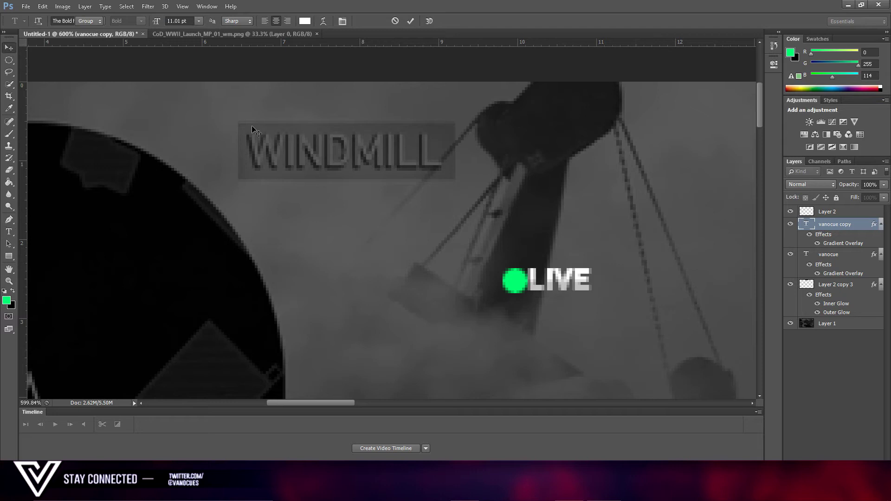
- Commit the LIVE text edit next to the green dot
scroll(577, 203, "down", 5)
scroll(603, 200, "down", 1)
scroll(580, 213, "up", 2)
key("alt+f")
left_click(565, 226)
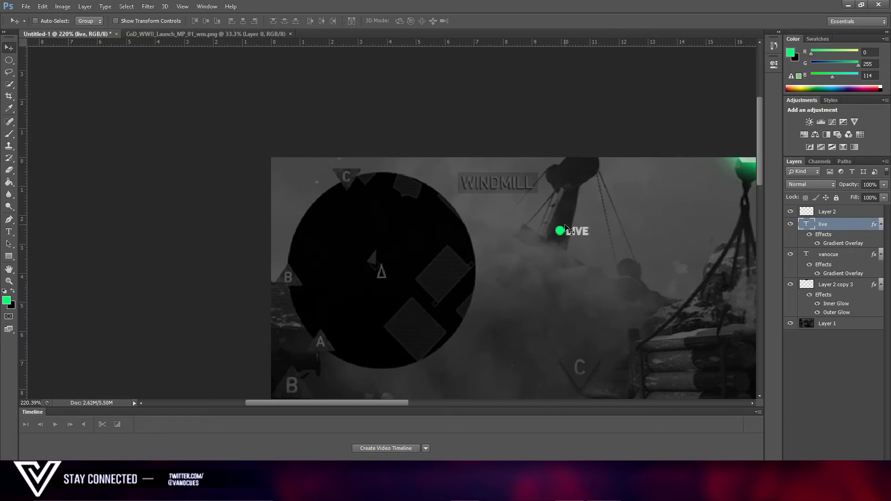
- Scale the green dot on Layer 2 down slightly so it sits clear of the LIVE text
scroll(640, 293, "down", 4)
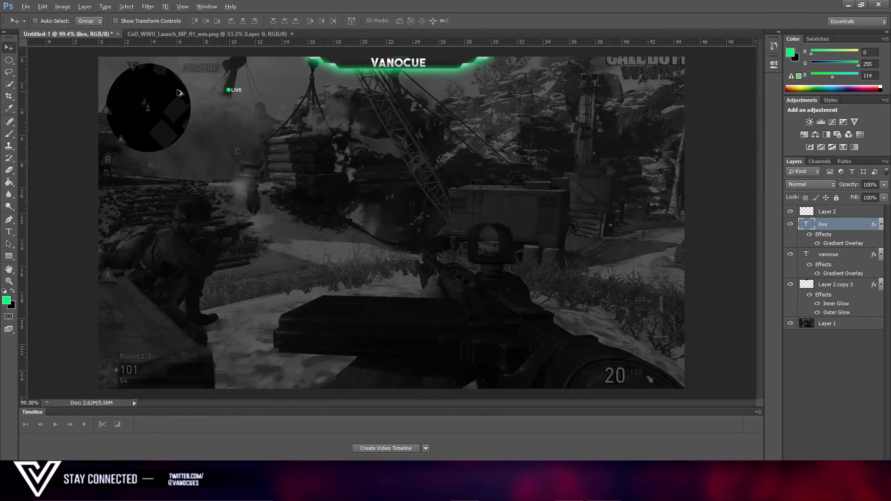
scroll(179, 93, "up", 6)
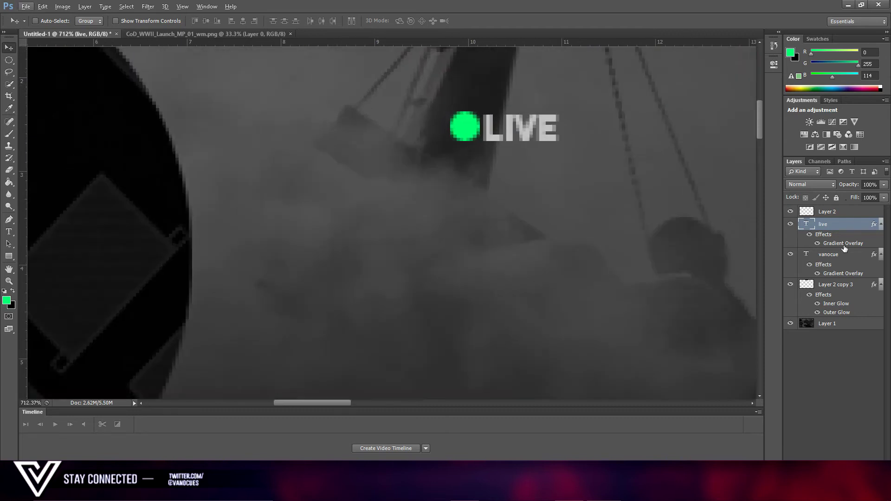
left_click(845, 211)
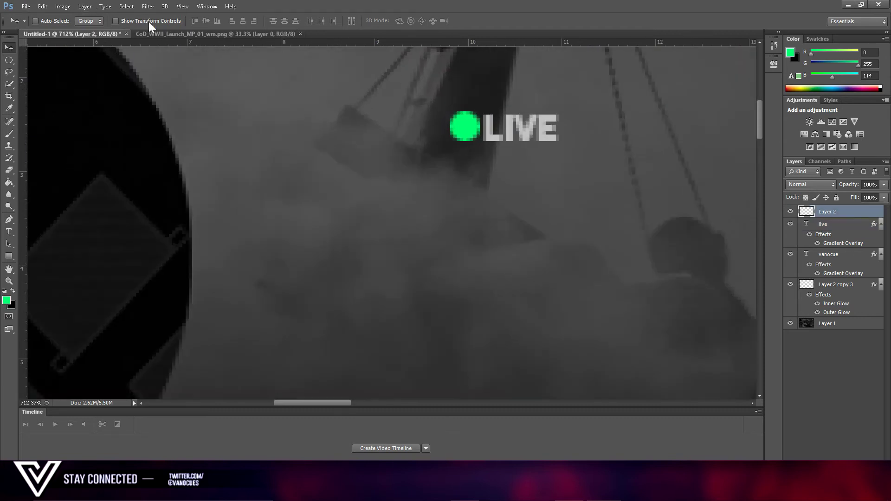
left_click_drag(480, 111, 477, 114)
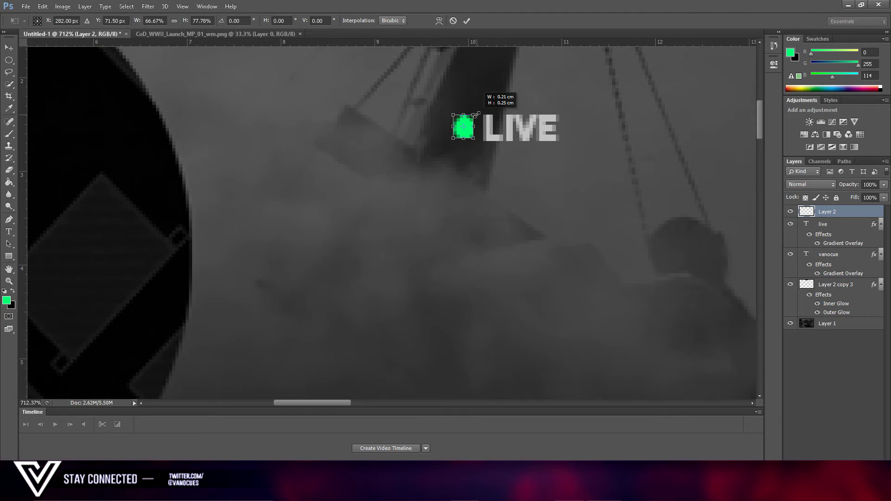
left_click(466, 20)
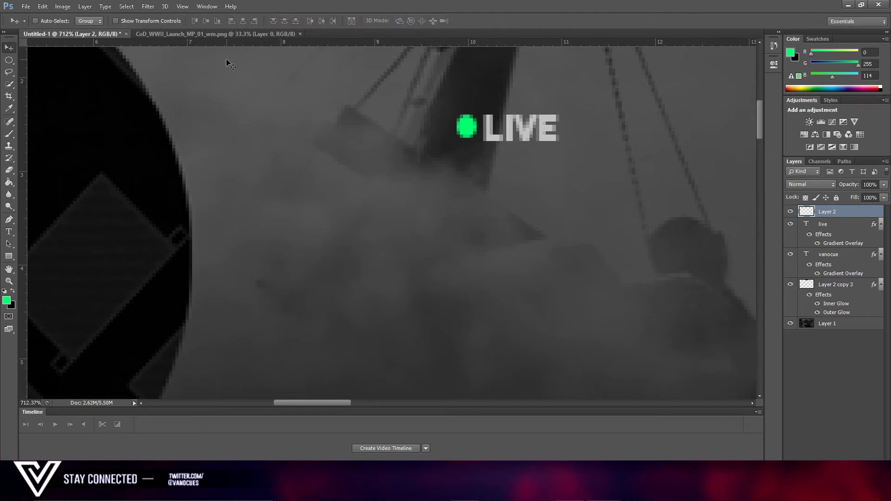
- Select the green dot and LIVE text layers together and move them into the canvas's upper-left corner, above the minimap
scroll(727, 200, "down", 1)
scroll(667, 162, "down", 5)
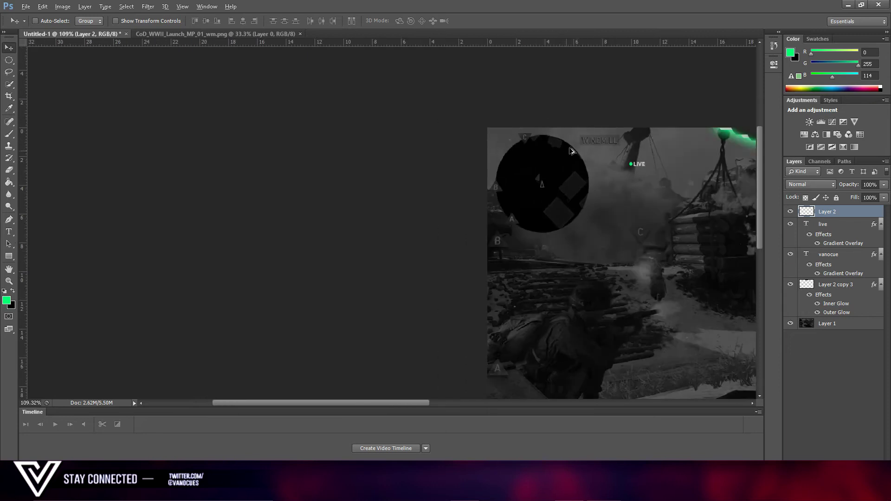
scroll(671, 151, "up", 1)
left_click(845, 226, "ctrl")
left_click_drag(664, 195, 496, 159)
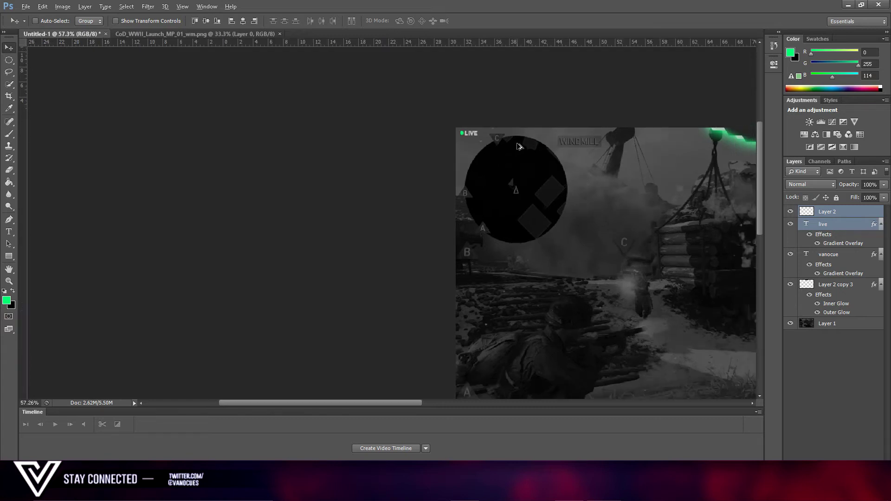
scroll(509, 159, "down", 8)
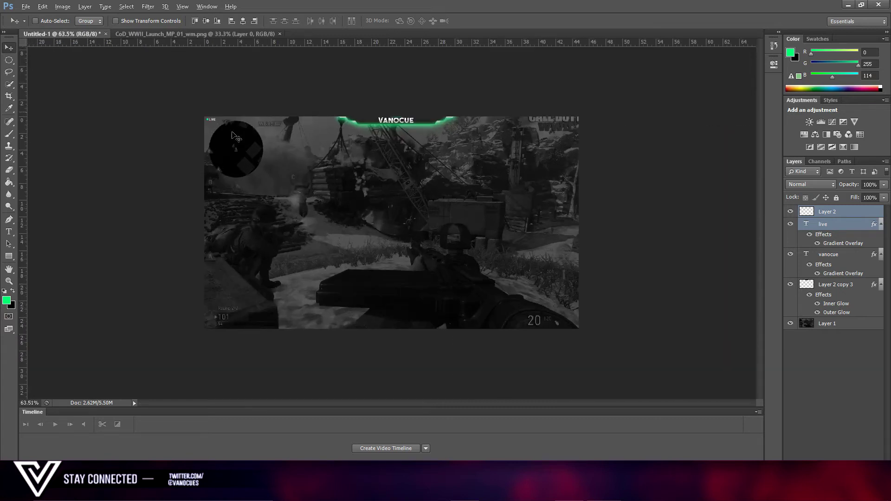
scroll(559, 138, "up", 3)
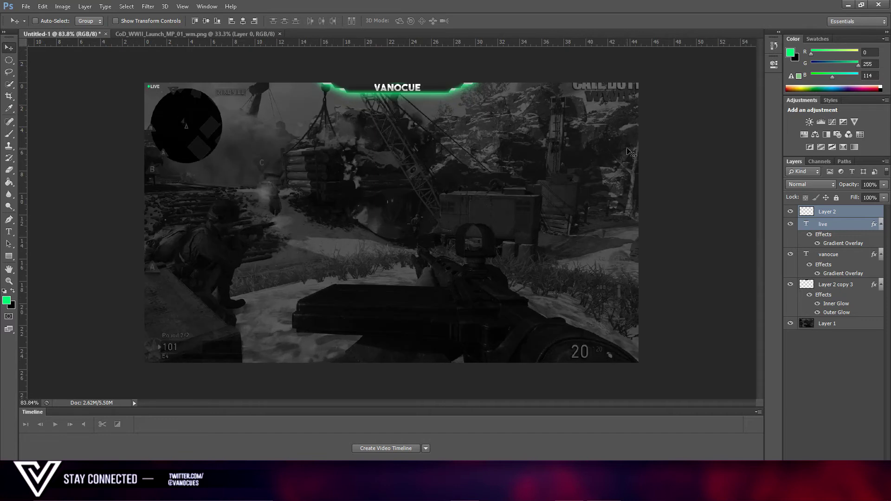
- Draw a rectangular selection about 8.7 cm wide and 6.9 cm high below the Call of Duty logo in the canvas's upper-right area
left_click_drag(9, 60, 56, 61)
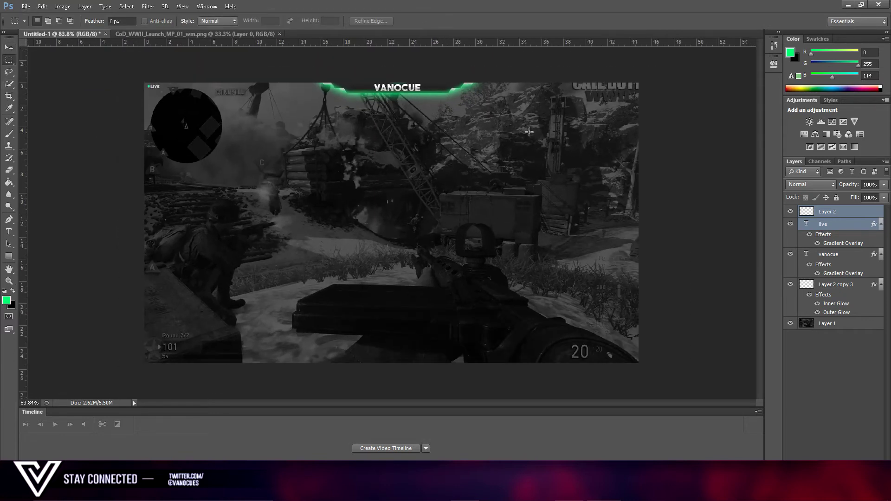
scroll(529, 132, "up", 1)
left_click_drag(479, 120, 583, 200)
left_click_drag(543, 164, 575, 151)
right_click(570, 143)
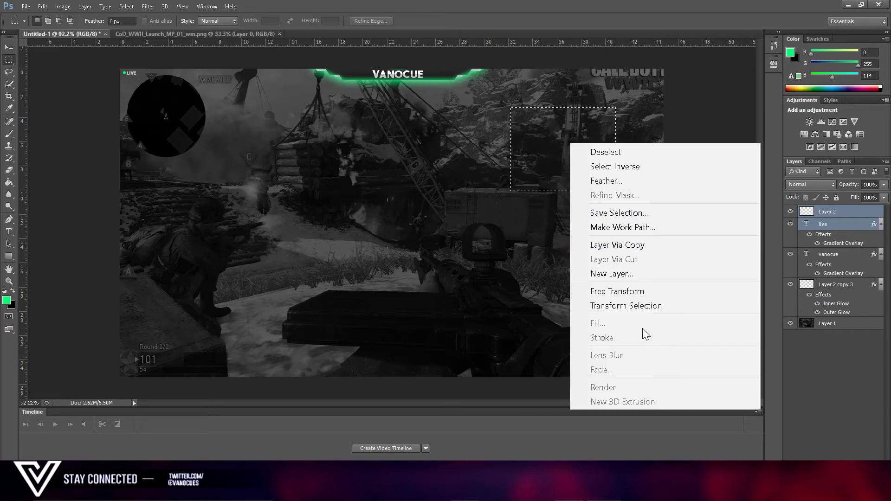
key("Escape")
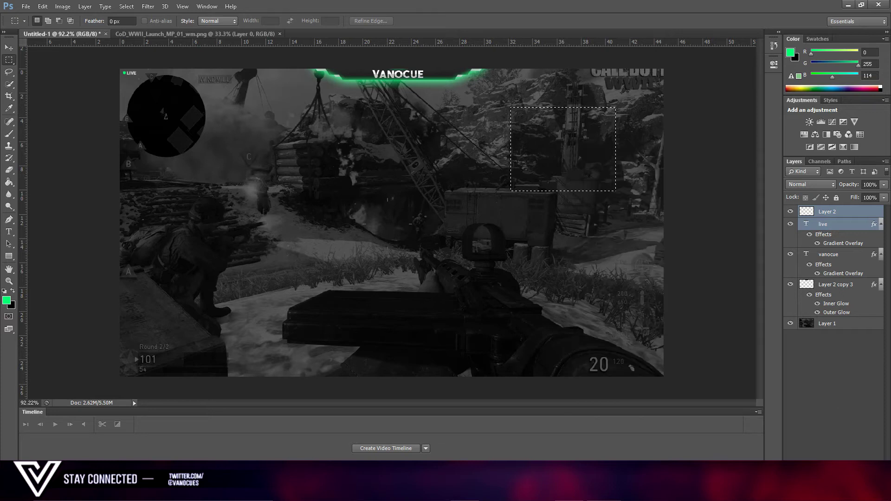
- Add a new layer, stroke the rectangular selection with a thick dark grey outline, and deselect it
key("ctrl+shift+alt+n")
right_click(536, 169)
left_click(597, 360)
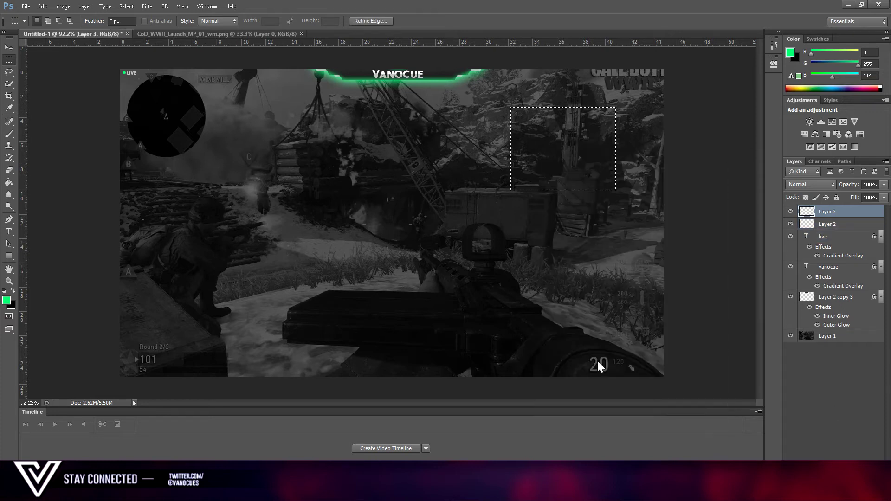
left_click(407, 161)
left_click_drag(485, 297, 475, 356)
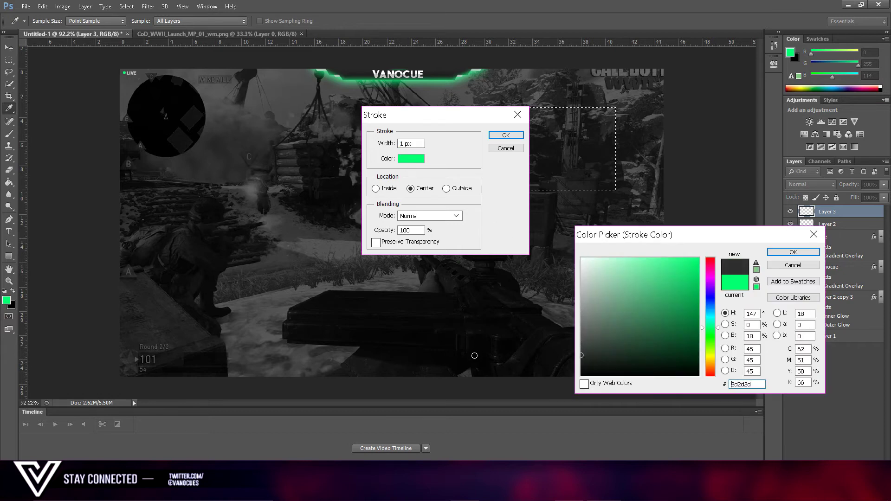
left_click(793, 253)
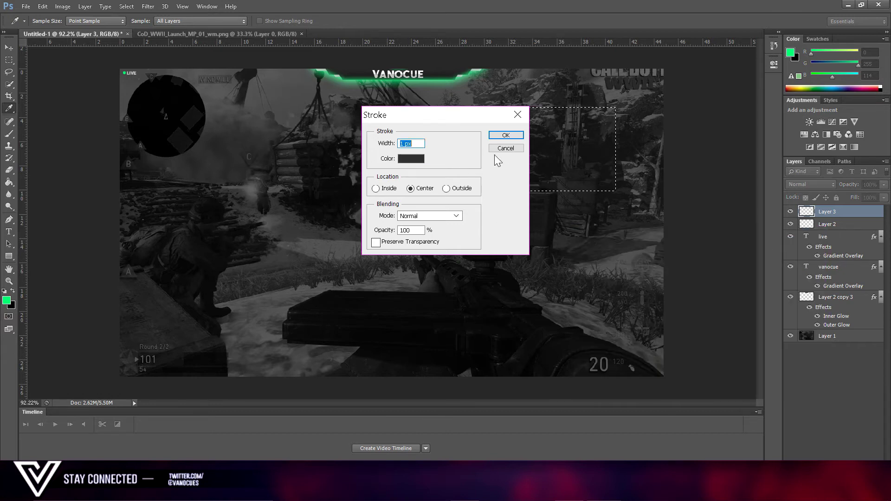
left_click(515, 134)
key("ctrl+d")
scroll(559, 112, "up", 5)
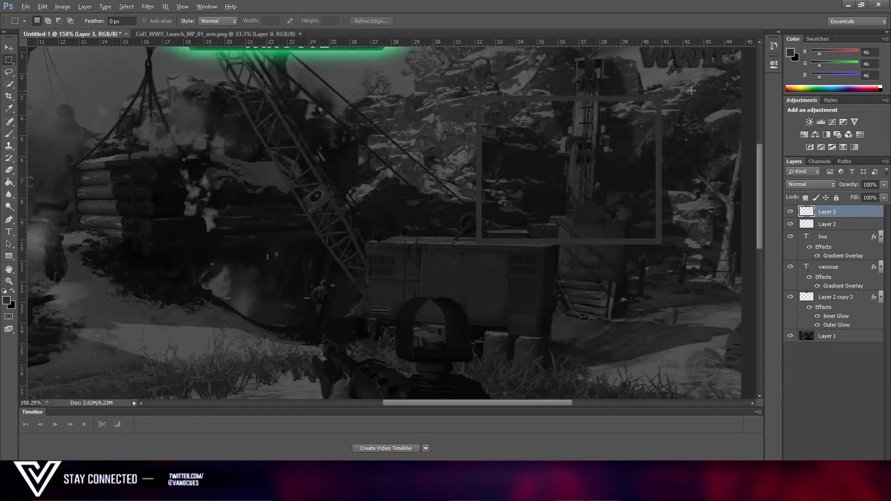
left_click(8, 49)
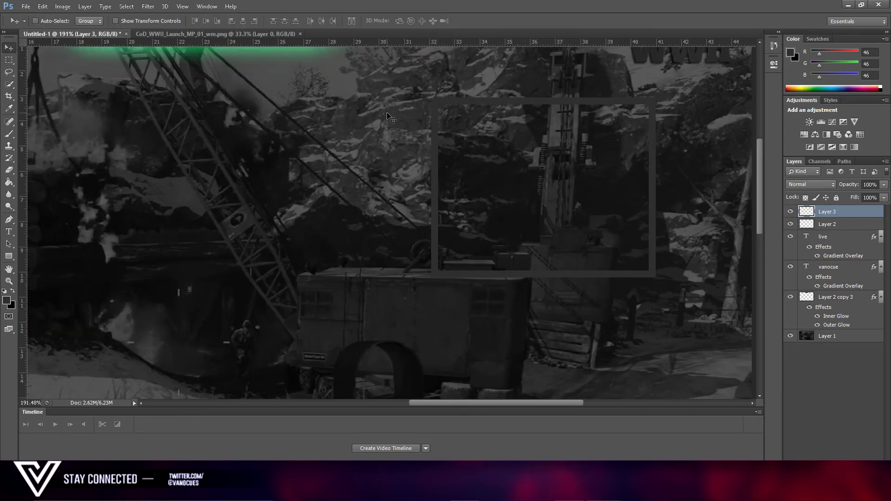
key("ctrl+j")
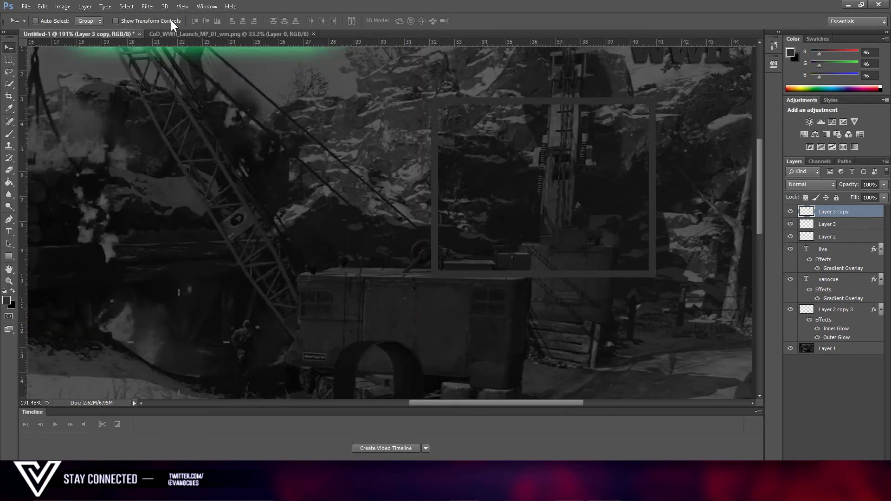
left_click_drag(666, 93, 662, 86)
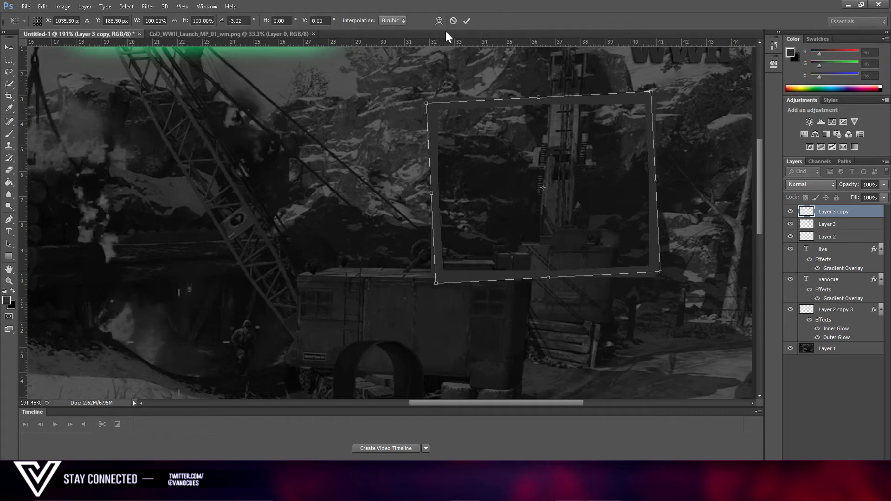
left_click(466, 23)
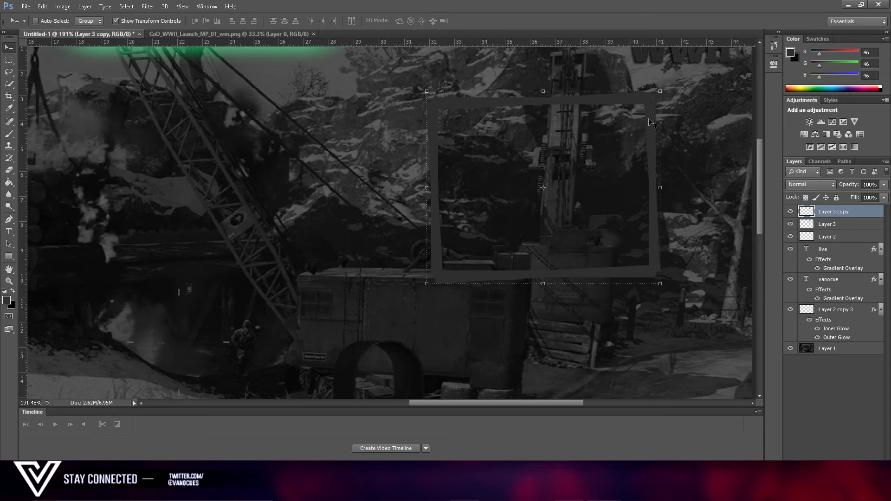
left_click(180, 21)
left_click(846, 225)
left_click(836, 212)
key("Delete")
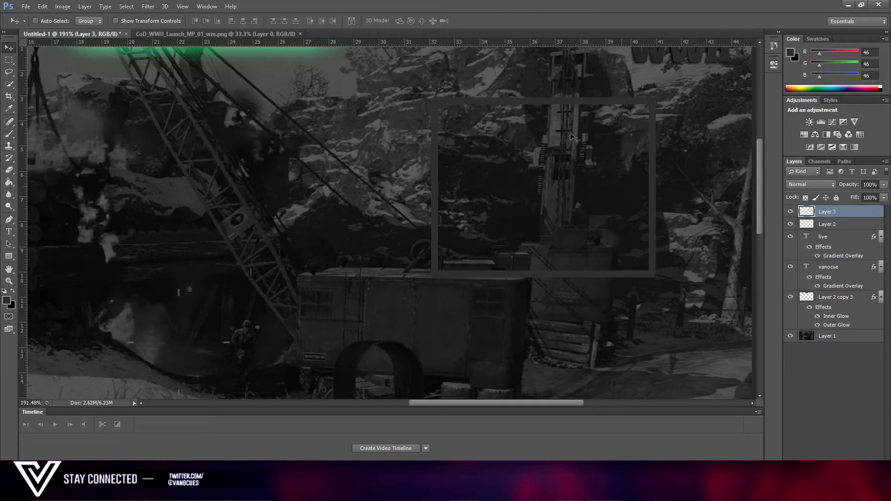
left_click_drag(687, 231, 651, 216)
key("ctrl+alt+z")
key("ctrl+alt+z")
- Shift the grey frame slightly down and right, duplicate its layer, and rotate the copy about 3 degrees counterclockwise
left_click_drag(642, 229, 651, 247)
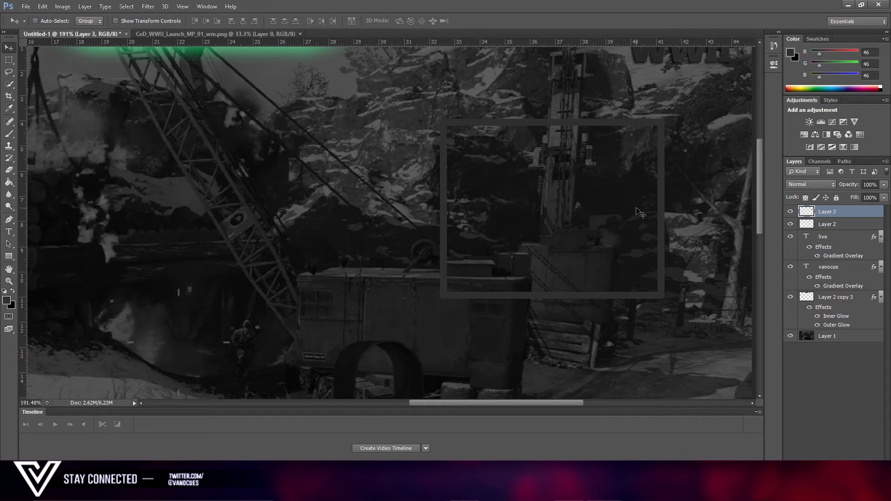
key("ctrl+j")
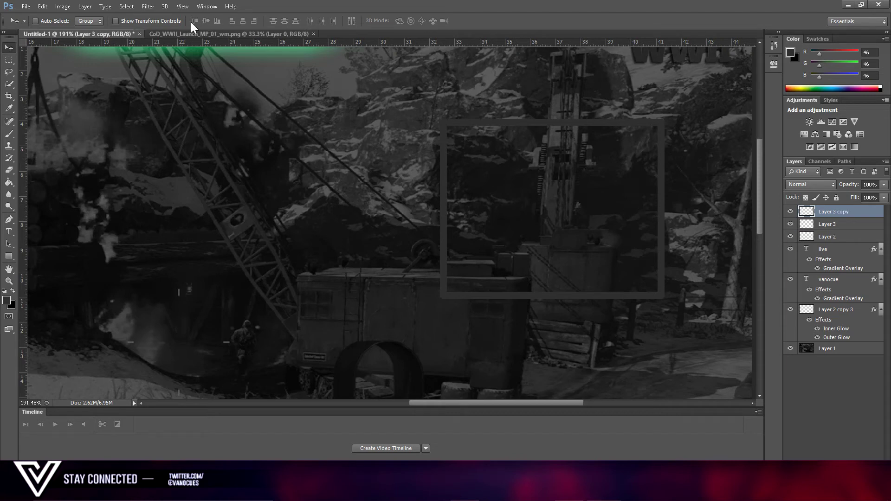
left_click_drag(671, 116, 674, 107)
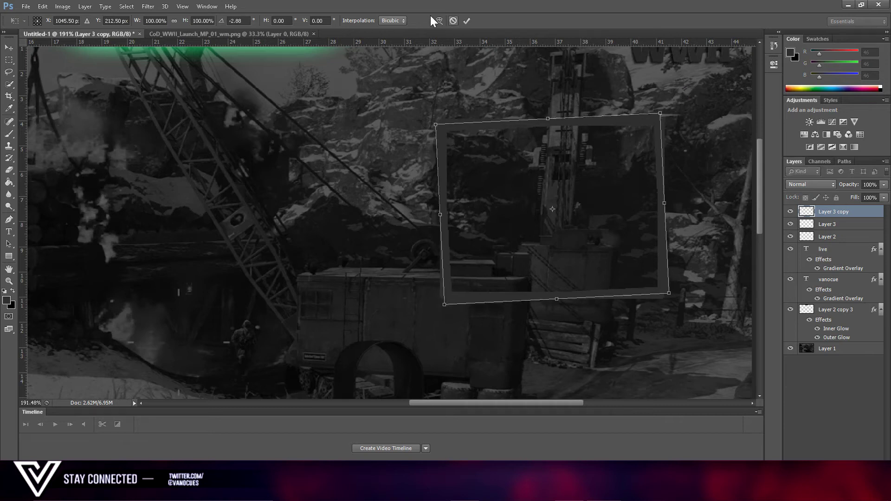
left_click(466, 21)
scroll(690, 125, "down", 1)
scroll(690, 125, "up", 1)
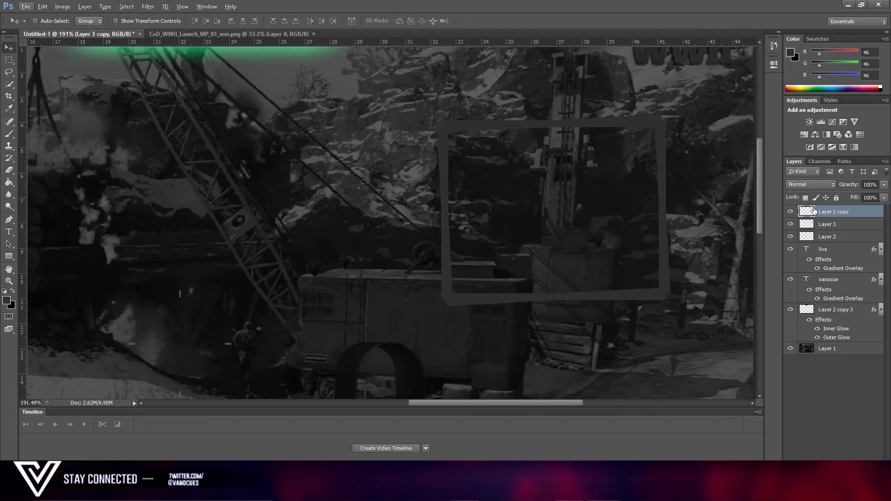
- Apply a Color Overlay in bright green 00ff77 to the rotated frame copy
double_click(813, 212)
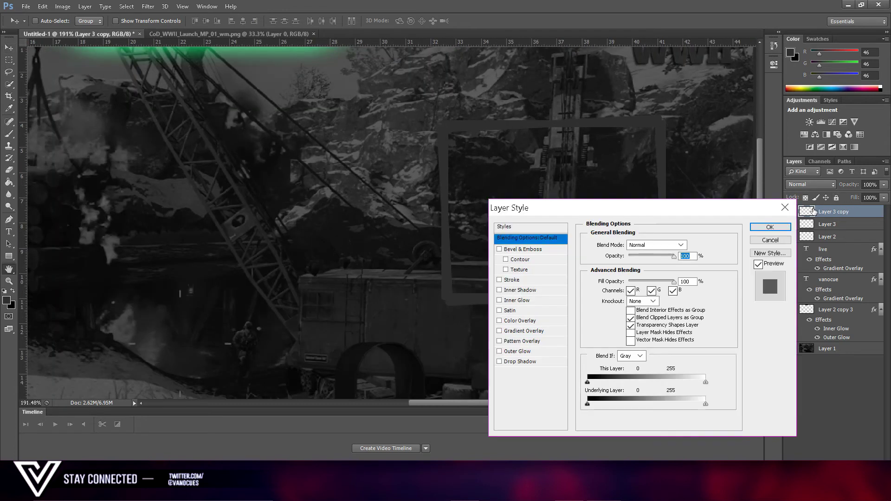
left_click(519, 320)
left_click(692, 245)
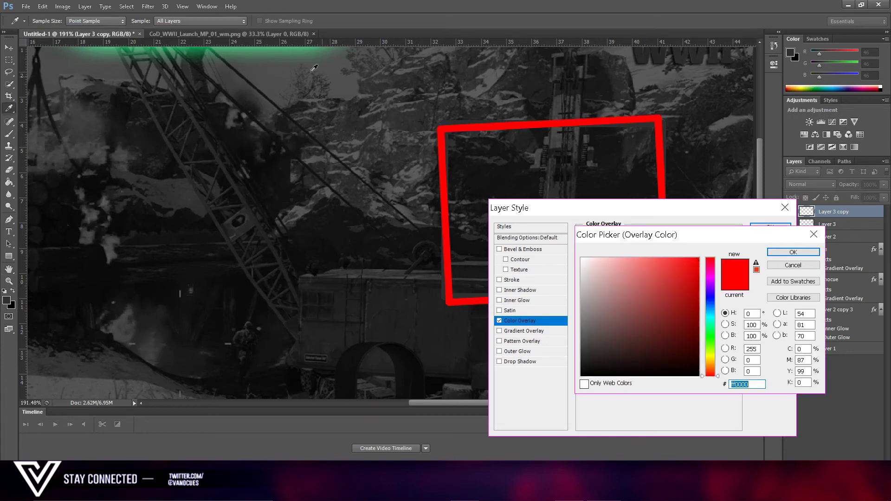
left_click(298, 46)
type("00ff77")
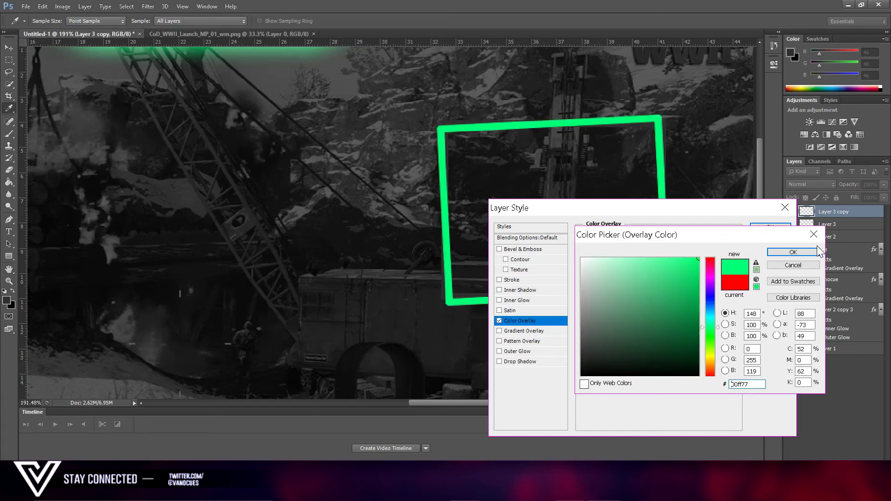
left_click(808, 253)
left_click(770, 227)
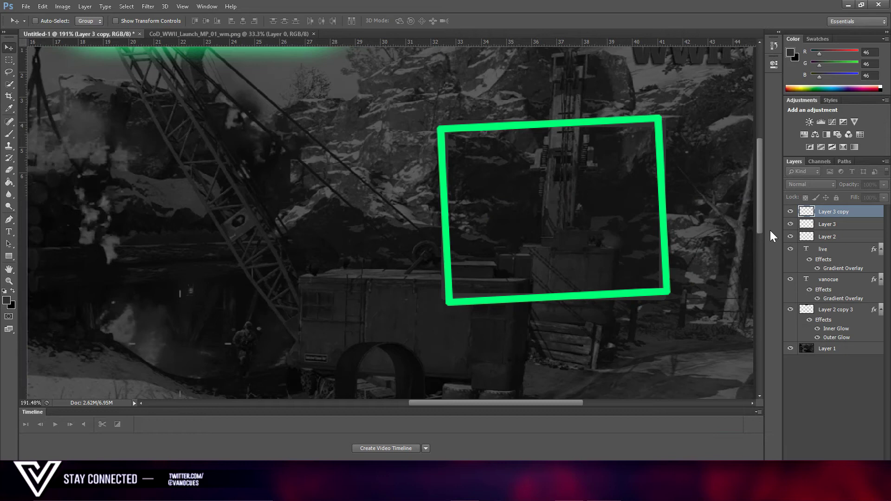
- Place the green frame layer beneath the original grey frame and rasterize its layer style
left_click_drag(833, 213, 826, 238)
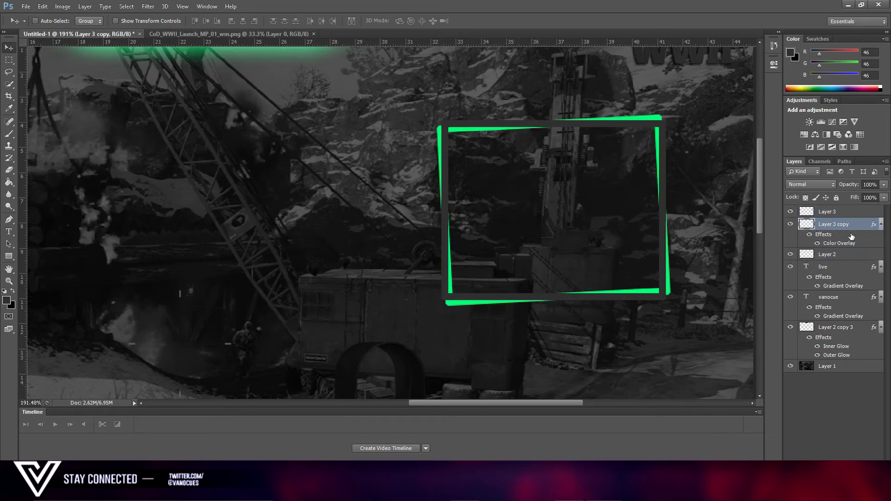
right_click(852, 237)
left_click(634, 183)
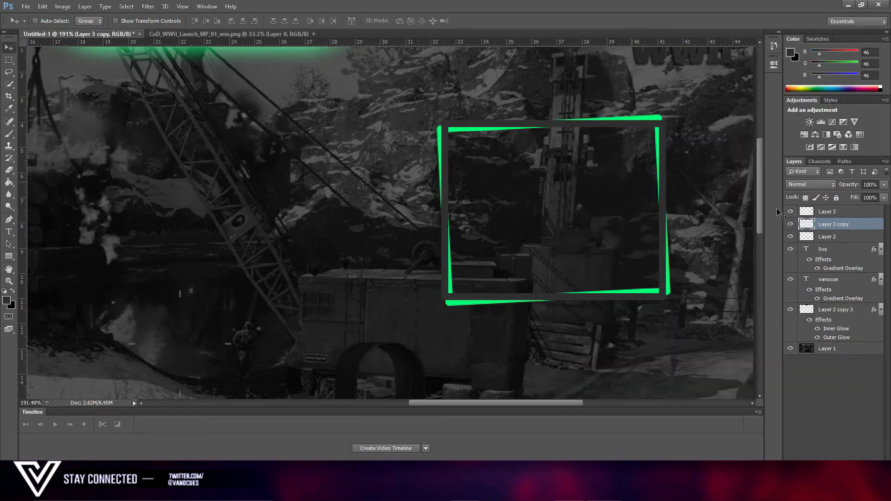
- Merge the grey frame layer and the green frame layer into one layer
left_click(857, 215, "ctrl")
right_click(857, 214)
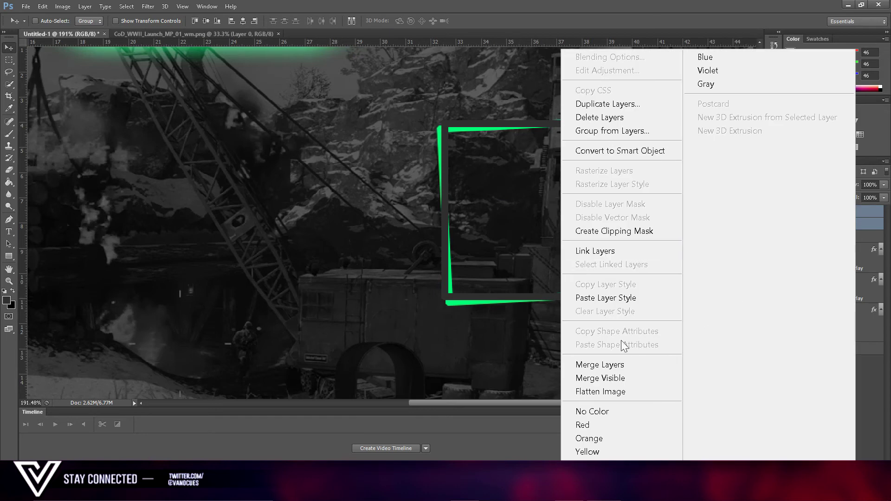
left_click(652, 360)
- Add an Outer Glow in green 00ff77 to the merged frame layer, increasing its size and lowering its opacity
double_click(808, 213)
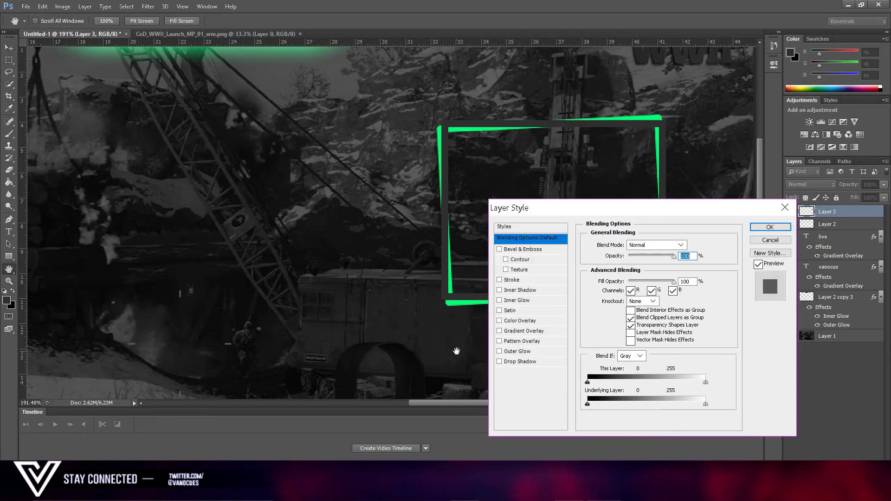
left_click(500, 351)
left_click(516, 352)
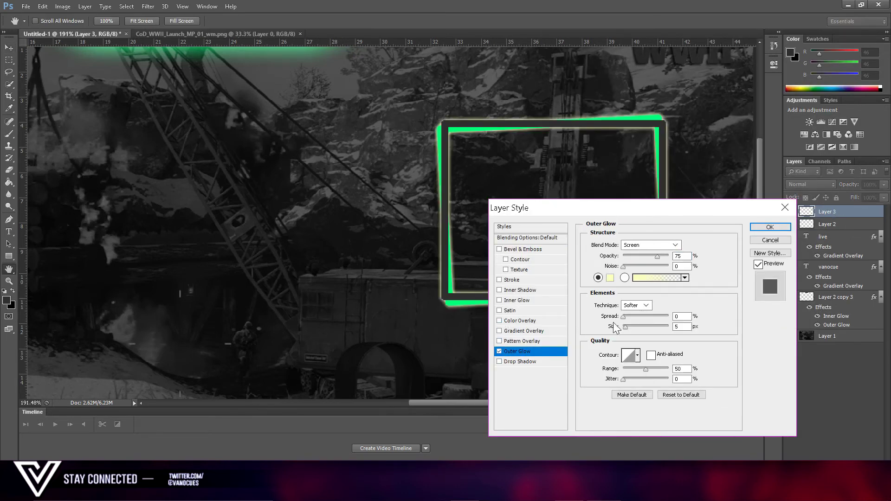
left_click(627, 326)
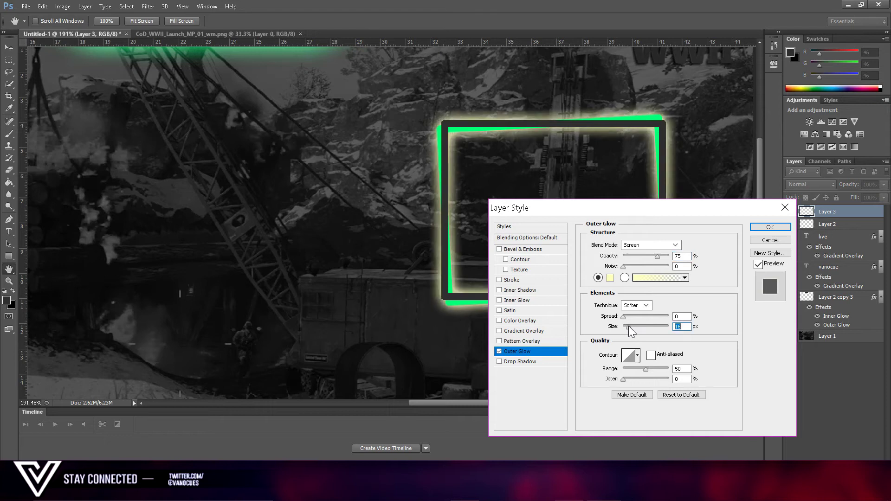
left_click(610, 278)
left_click(457, 303)
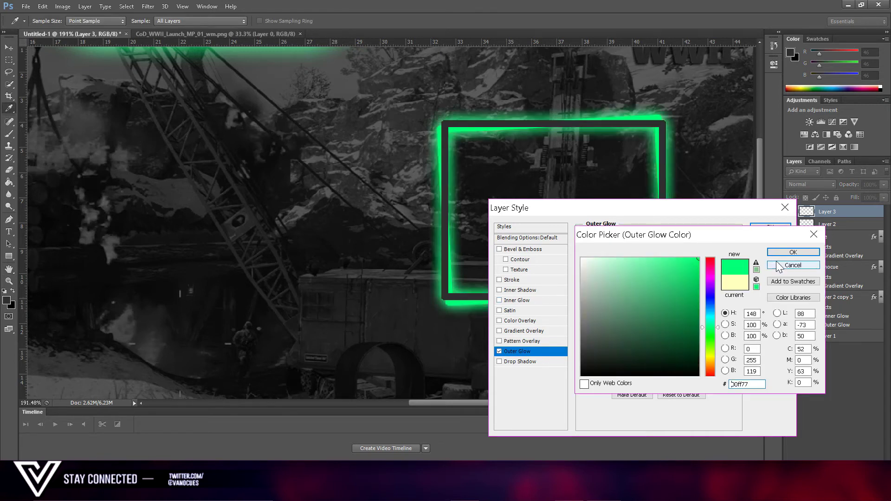
left_click(793, 249)
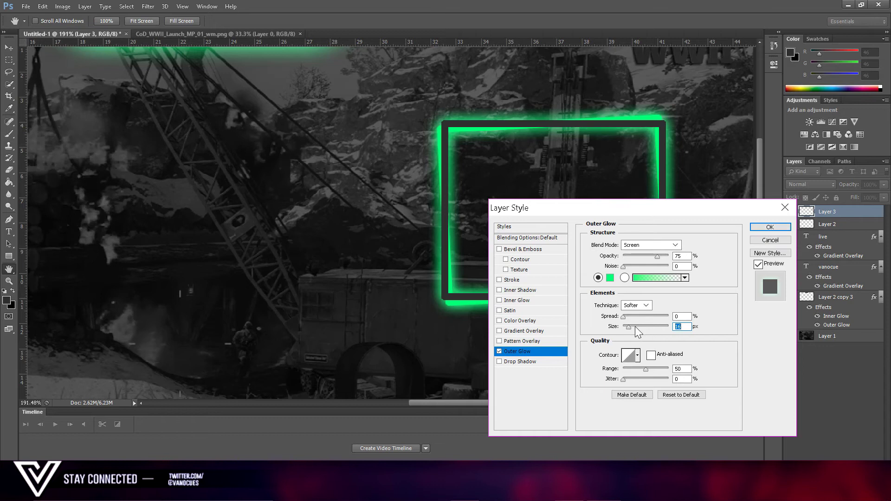
left_click_drag(654, 253, 642, 257)
left_click(770, 227)
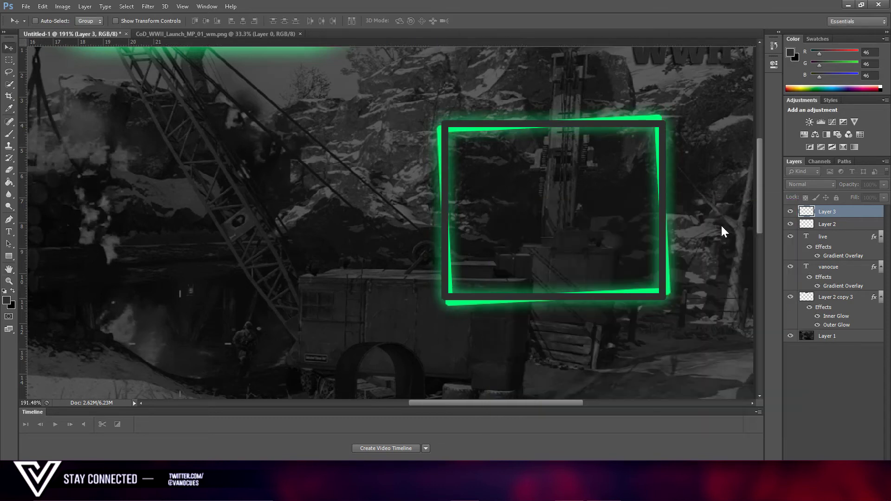
- Rasterize the layer style of the glowing frame layer
right_click(836, 214)
left_click(625, 186)
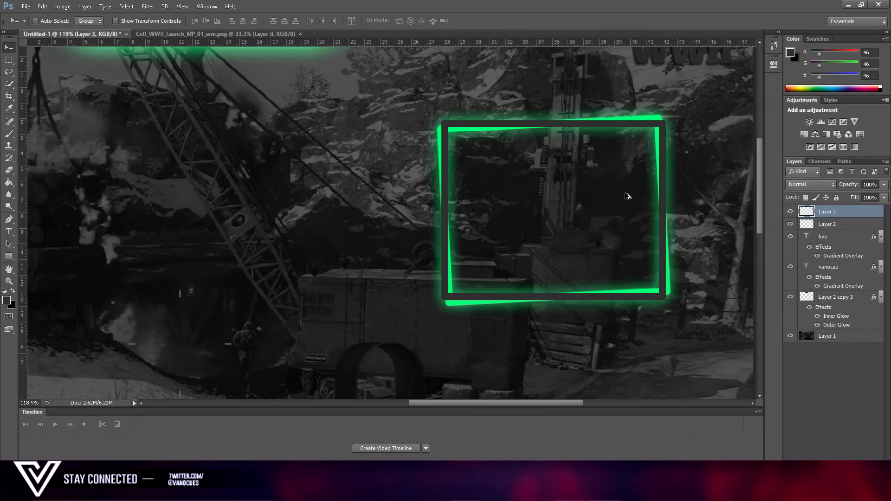
scroll(590, 138, "down", 5)
scroll(591, 139, "up", 5)
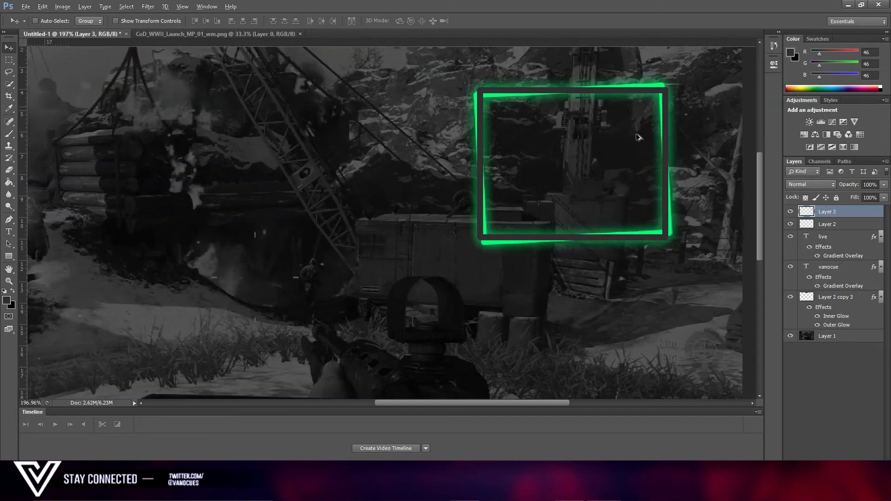
scroll(170, 93, "down", 4)
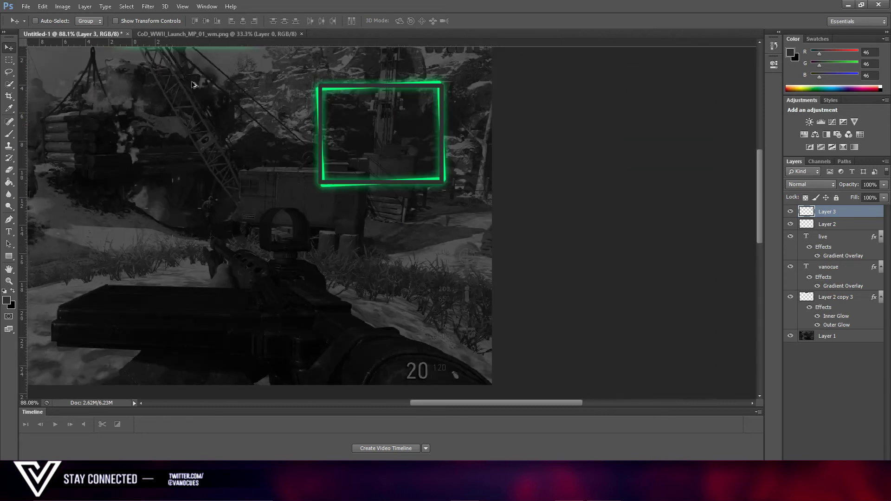
scroll(592, 120, "up", 1)
- Duplicate the VANOCUE header text, place the copy on the frame's bottom edge, and bring its layer above all others
left_click(850, 271)
left_click_drag(409, 98, 613, 230)
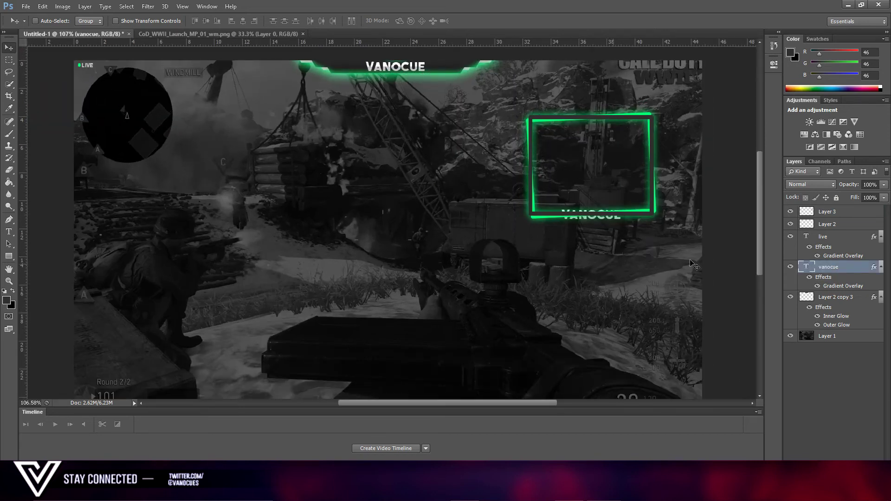
key("ctrl+j")
left_click_drag(864, 270, 854, 209)
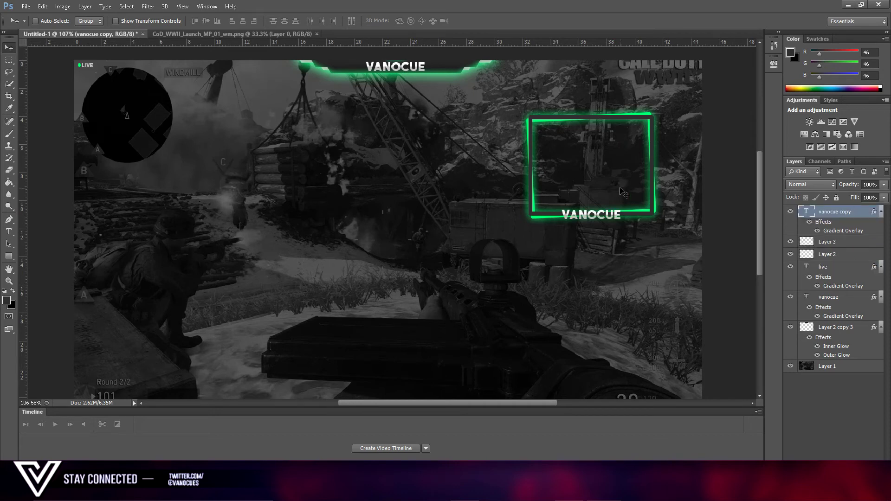
scroll(616, 213, "up", 3)
mouse_move(607, 253)
left_mouse_down()
mouse_move(518, 251)
mouse_move(652, 247)
mouse_move(603, 248)
mouse_move(621, 250)
left_mouse_up()
scroll(611, 233, "up", 2)
- Fill a rectangular selection around the frame's VANOCUE text with the dark grey foreground colour on a new layer beneath the text, then deselect
left_click(9, 59)
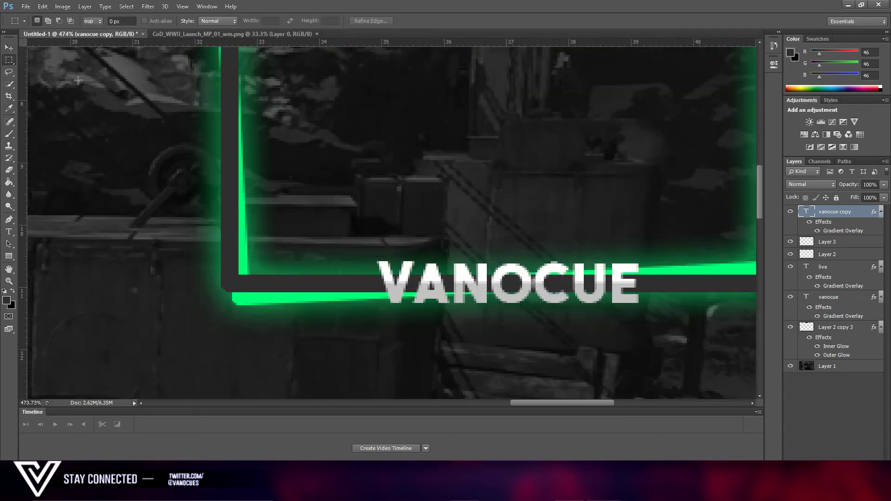
mouse_move(371, 259)
left_mouse_down()
mouse_move(506, 264)
mouse_move(645, 307)
left_mouse_up()
left_click(9, 182)
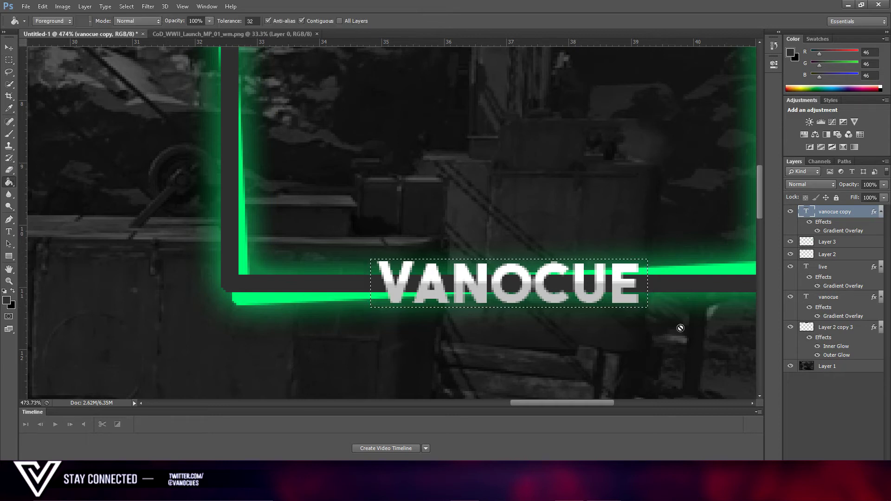
key("ctrl+shift+alt+n")
left_click_drag(862, 243, 858, 249)
left_click(429, 290)
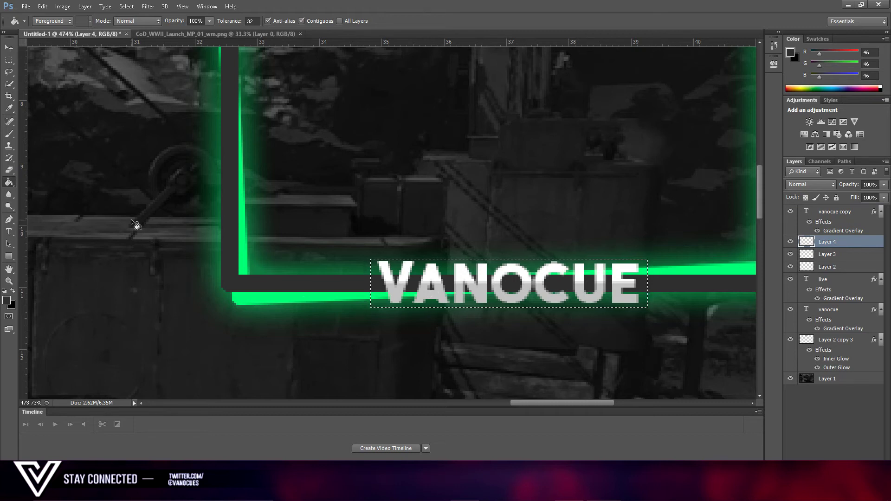
left_click(4, 63)
key("ctrl+d")
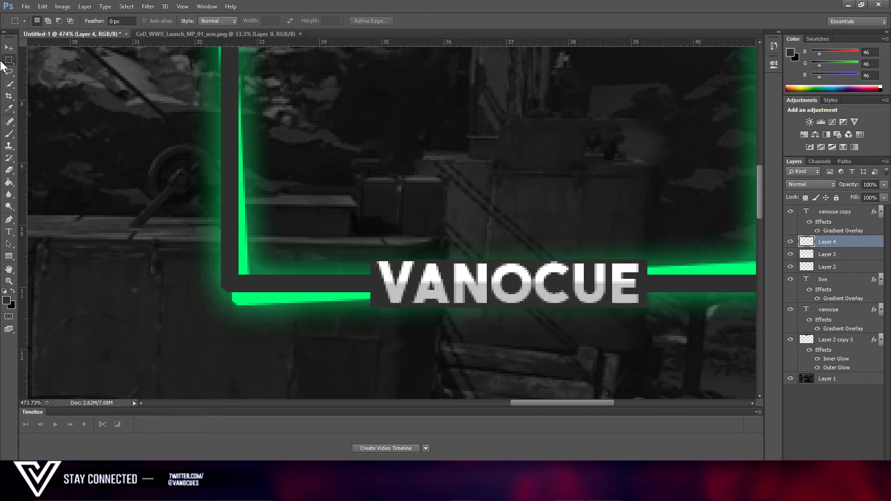
- Duplicate the grey rectangle behind the frame's VANOCUE text and rotate the copy about 1.7 degrees counterclockwise
left_click(4, 48)
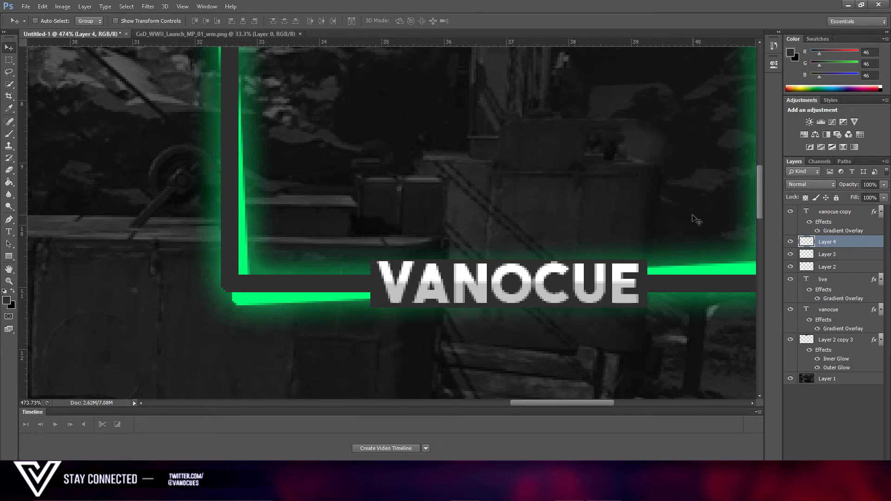
key("ctrl+j")
left_click_drag(656, 253, 658, 250)
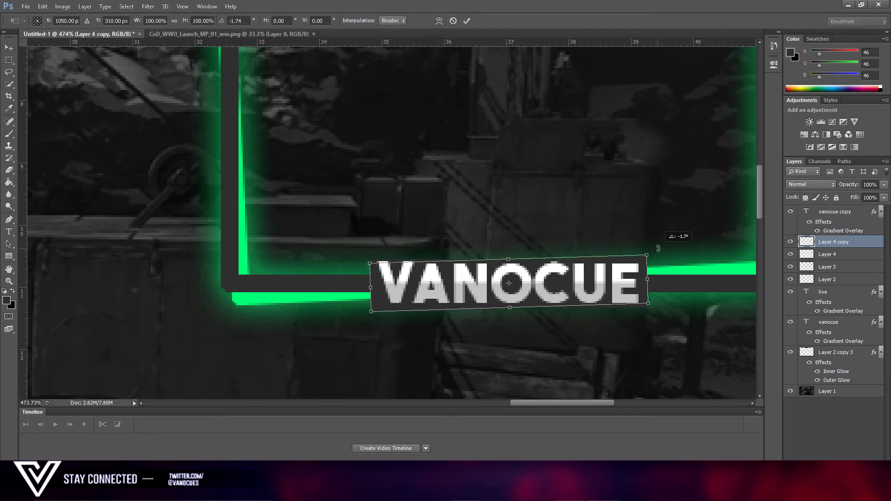
left_click(466, 21)
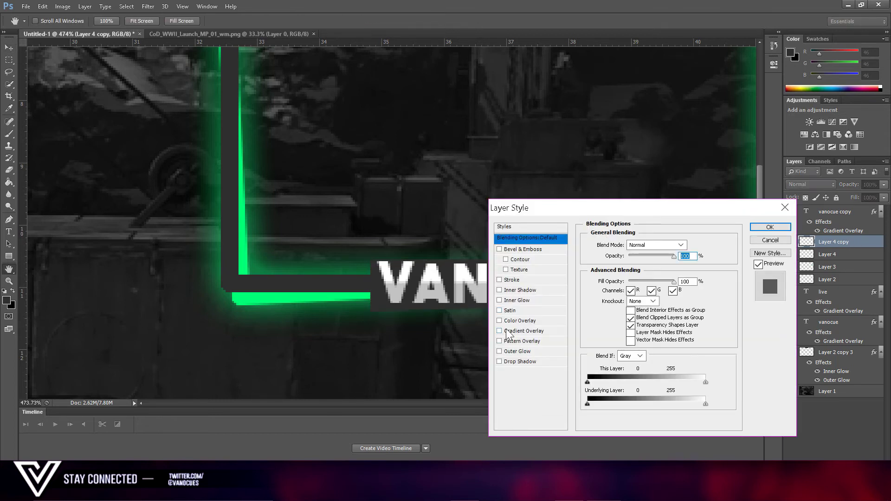
- Apply a Color Overlay in bright green 00ff77, sampled from the frame, to the rotated rectangle copy
left_click(500, 321)
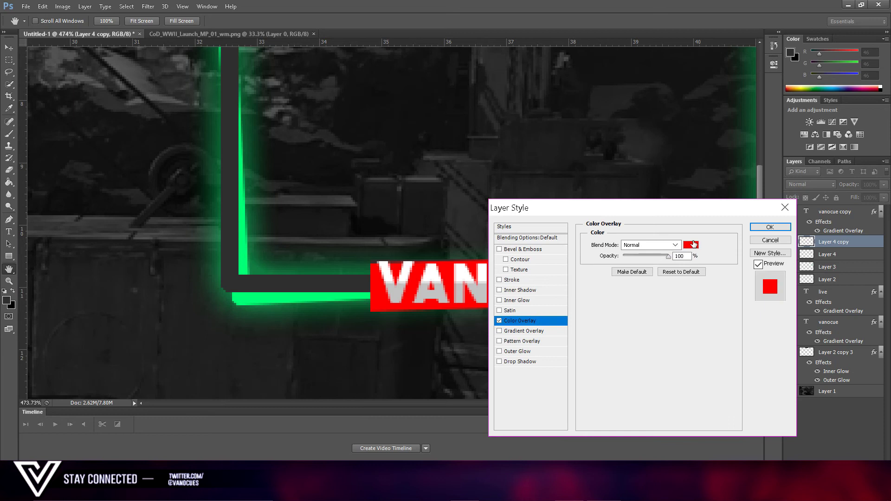
left_click(693, 244)
left_click(322, 297)
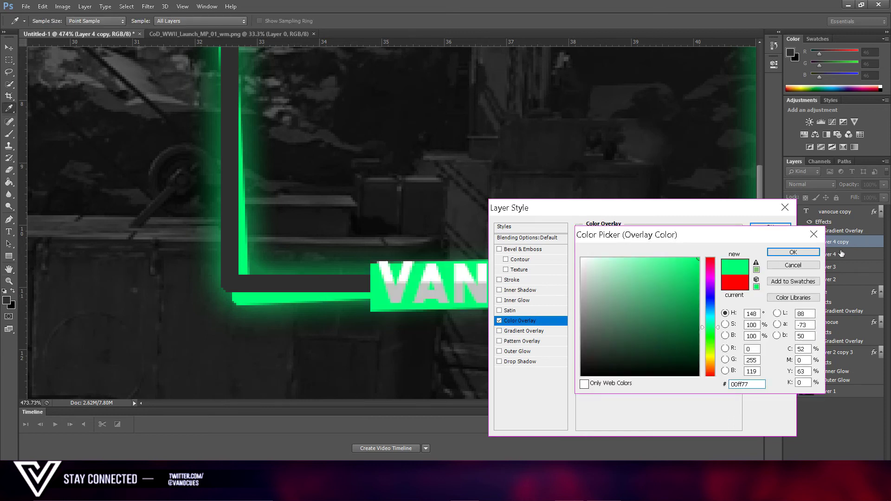
left_click(793, 252)
left_click(770, 227)
- Place the green rectangle layer beneath the grey one and merge the two layers into one
left_click_drag(853, 242, 853, 278)
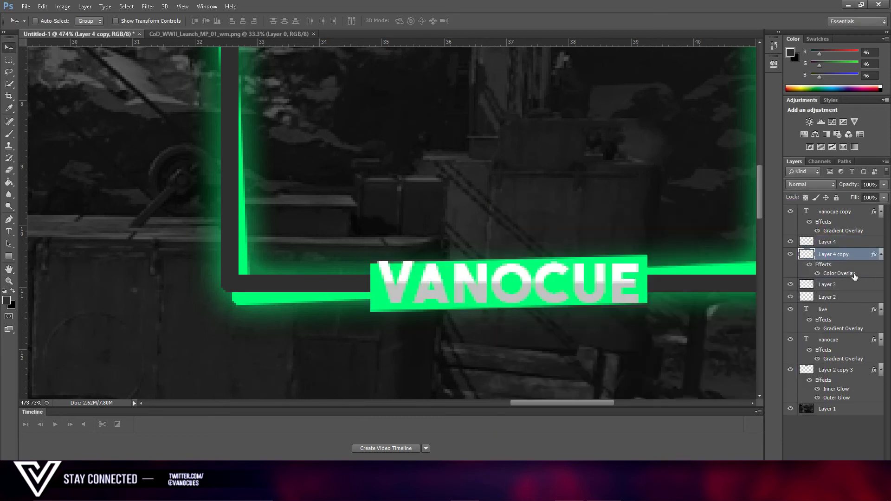
right_click(844, 253)
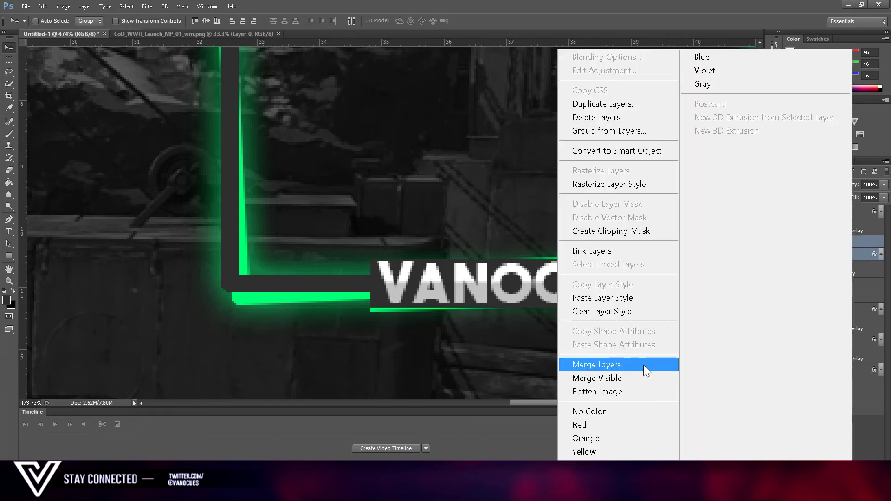
left_click(643, 363)
left_click(8, 59)
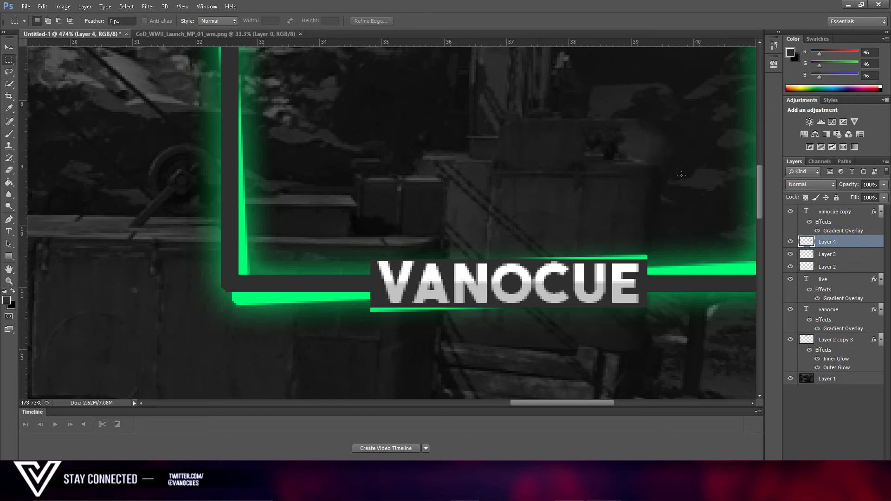
scroll(502, 189, "down", 5)
scroll(502, 189, "down", 2)
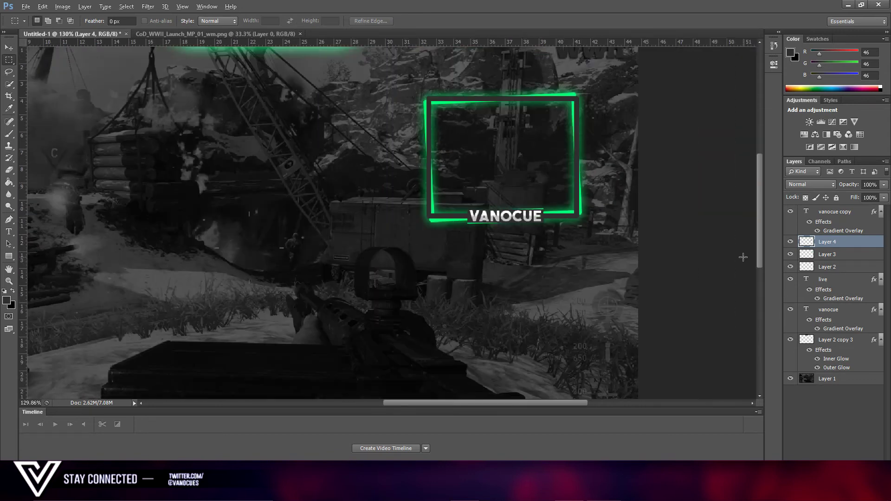
scroll(743, 258, "down", 2)
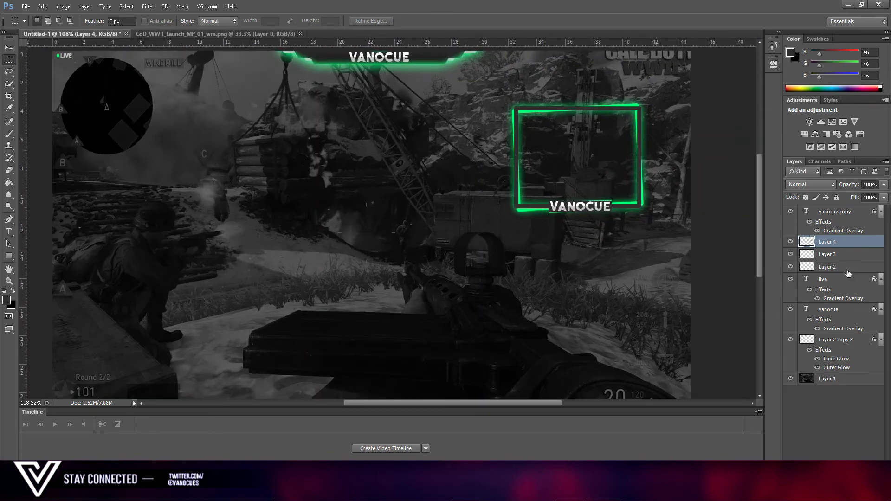
- Group the frame, name plate and copied VANOCUE text layers, and name the group "face setting"
left_click(851, 270)
left_click(790, 254)
left_click(791, 255)
left_click(836, 255)
left_click(850, 214, "shift")
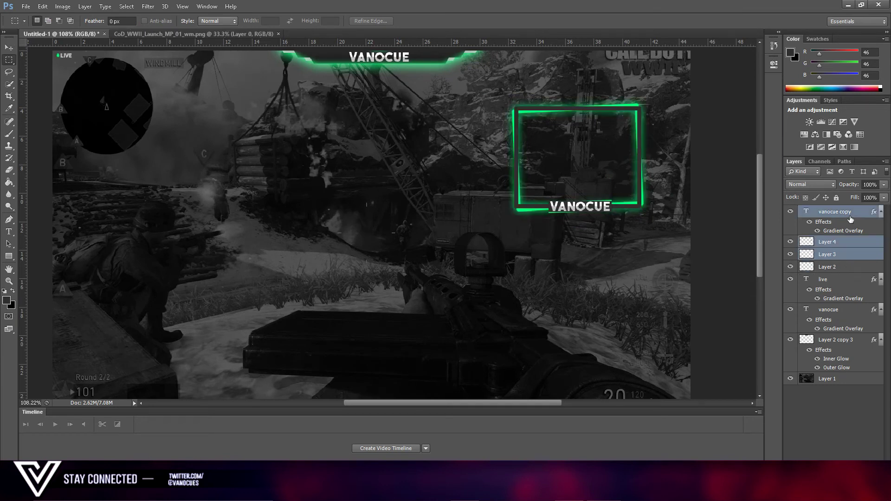
key("ctrl+g")
type("facec")
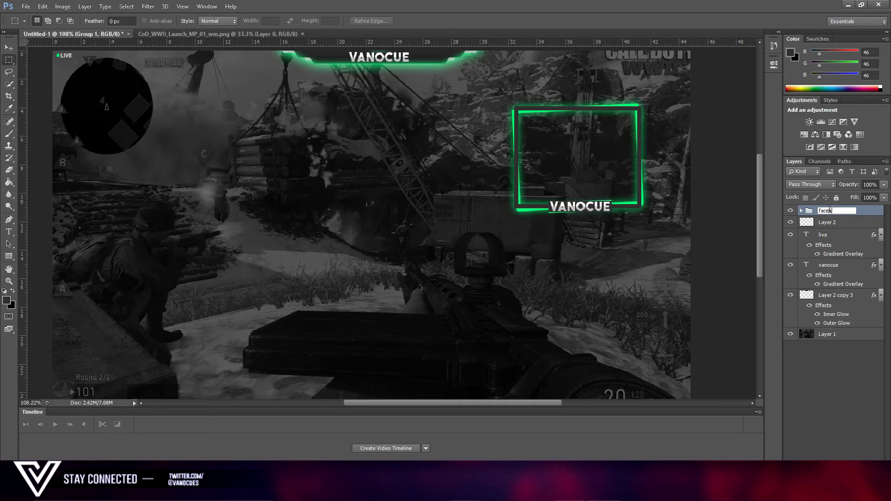
key("Return")
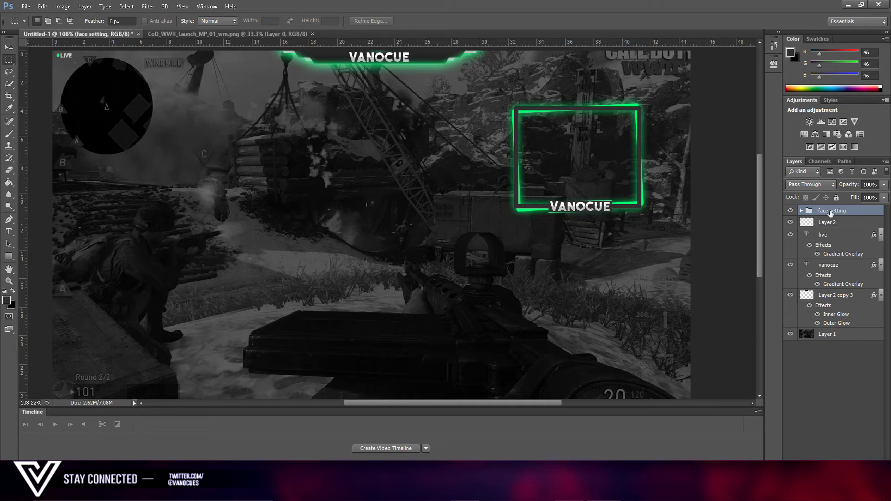
- Group the VANOCUE header text with its glowing banner layer and name the group "top setting"
left_click(846, 225)
left_click(859, 301, "shift")
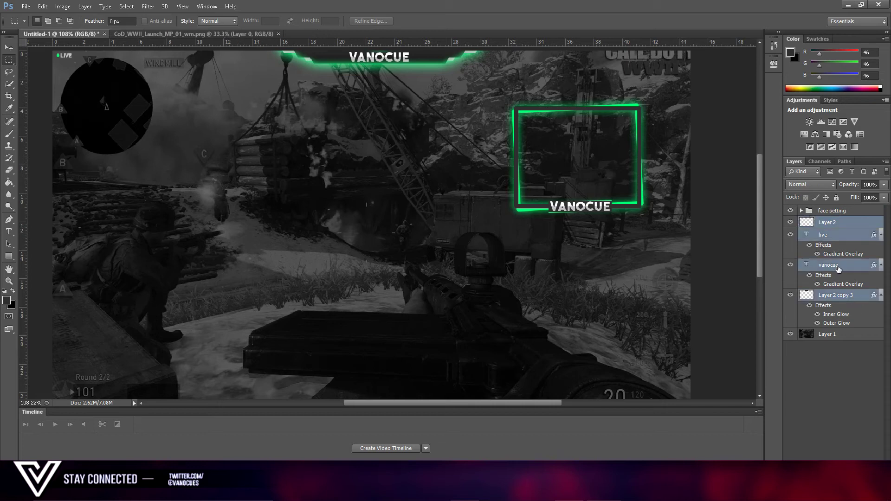
right_click(859, 297)
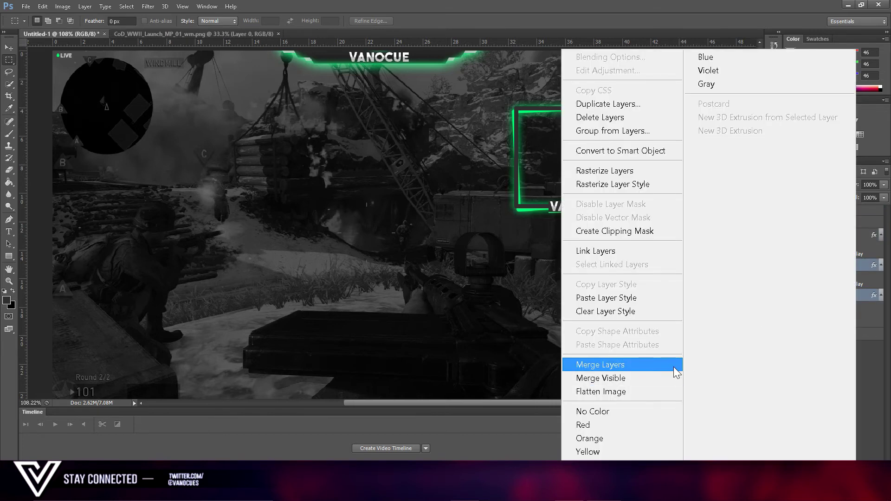
left_click(873, 352)
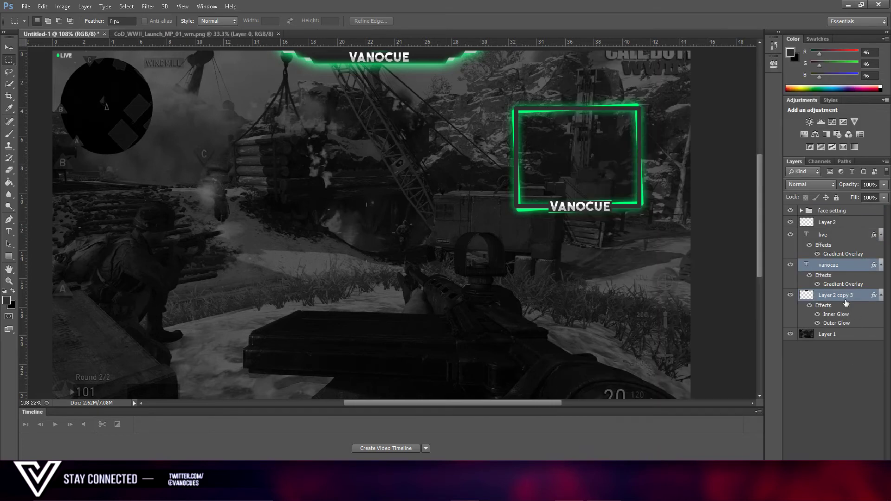
key("ctrl+g")
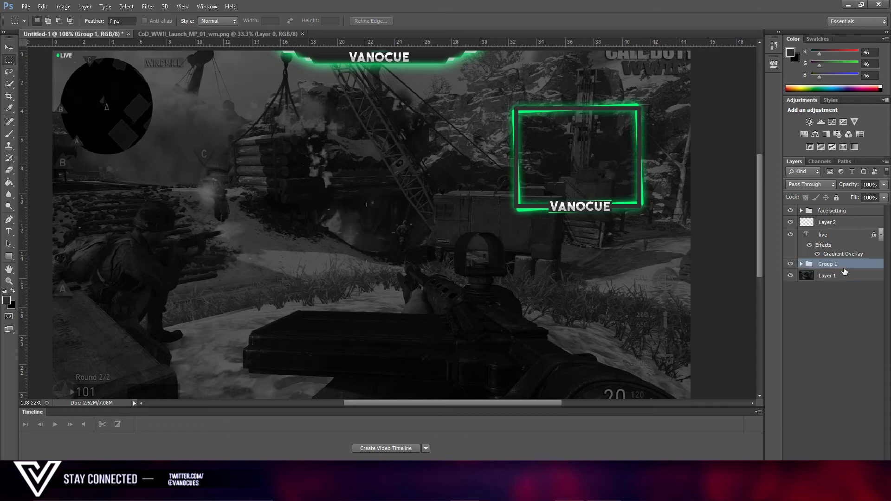
double_click(826, 264)
key("Return")
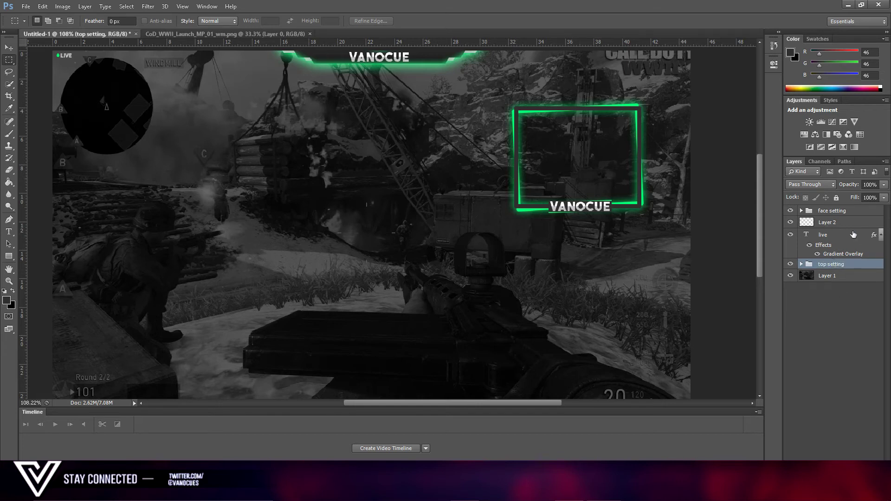
- Label the "face setting" and "top setting" groups green, then select the small shape layer above the live text
left_click(852, 213, "ctrl")
right_click(852, 213)
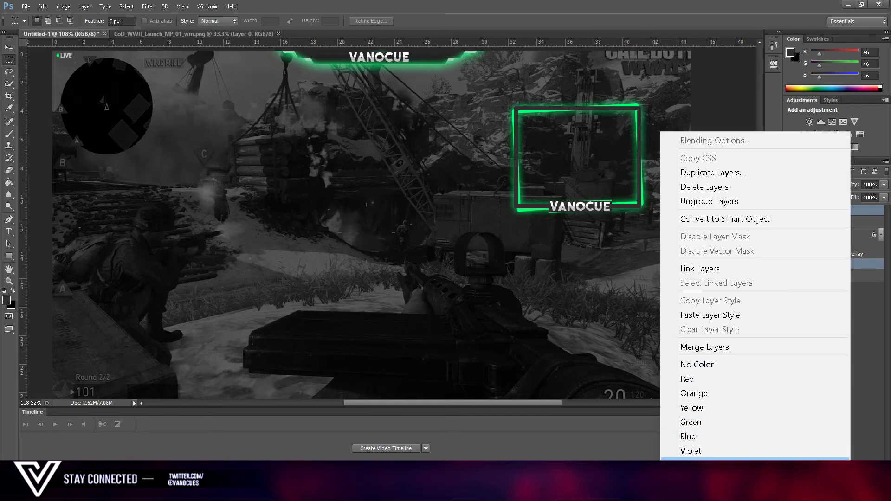
left_click(723, 430)
left_click(849, 224)
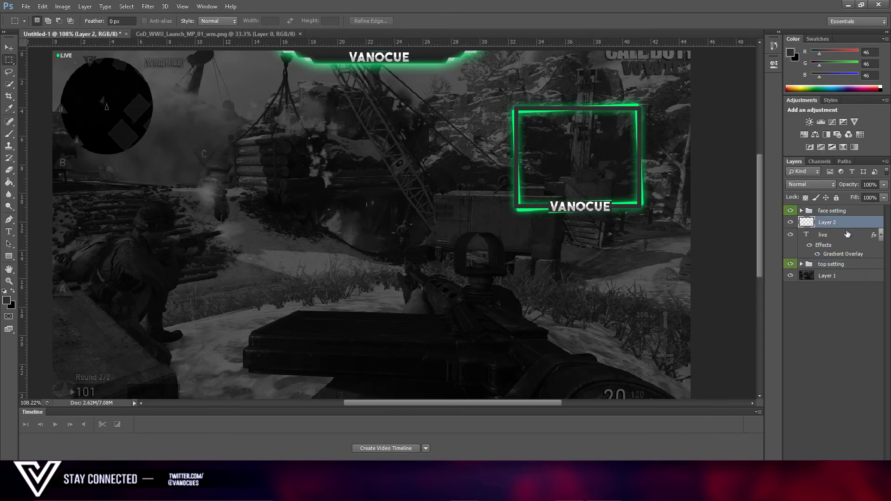
- Group the live text with the small shape layer as a green-labelled group named "live setting"
left_click(848, 234, "ctrl")
right_click(847, 234)
left_click(872, 243)
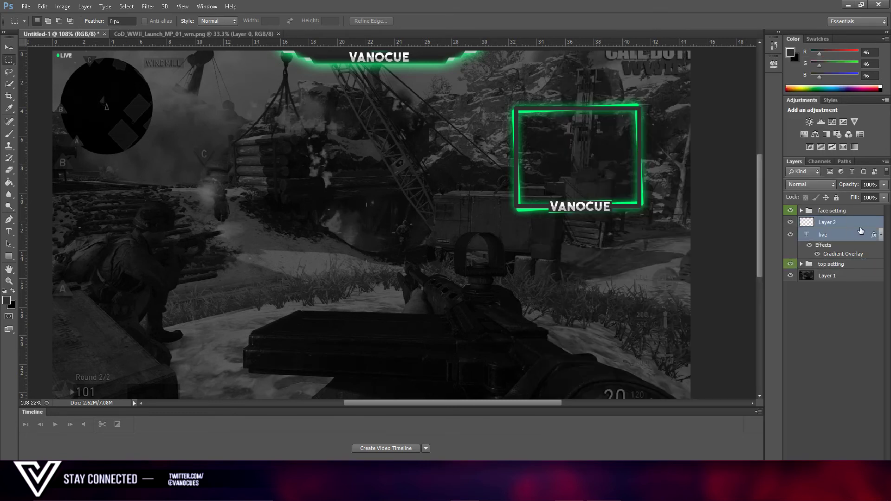
key("ctrl+g")
double_click(830, 223)
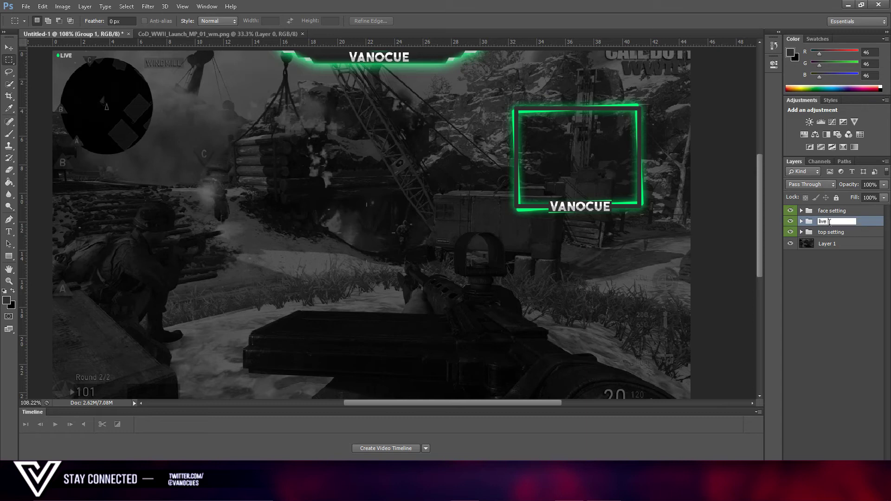
type("live setting")
key("Return")
- Move the "face setting" group slightly up and to the right, closer to the canvas's upper-right corner
scroll(441, 205, "down", 4)
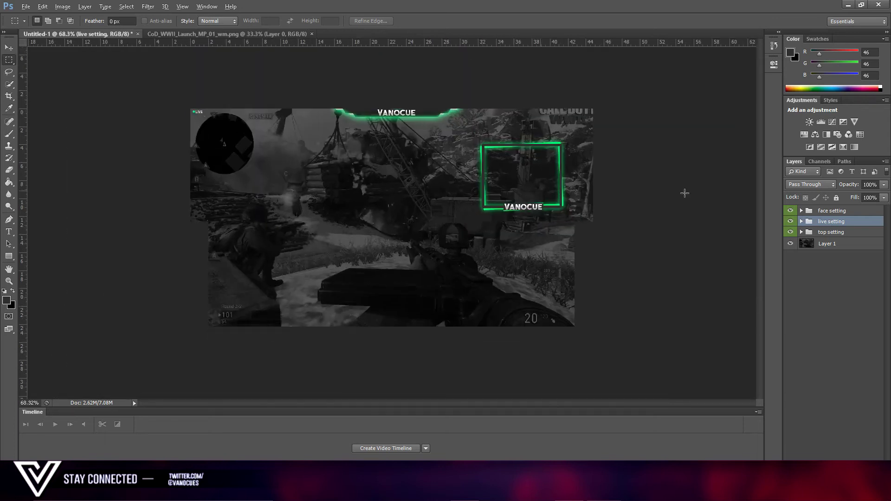
key("alt+bracketright")
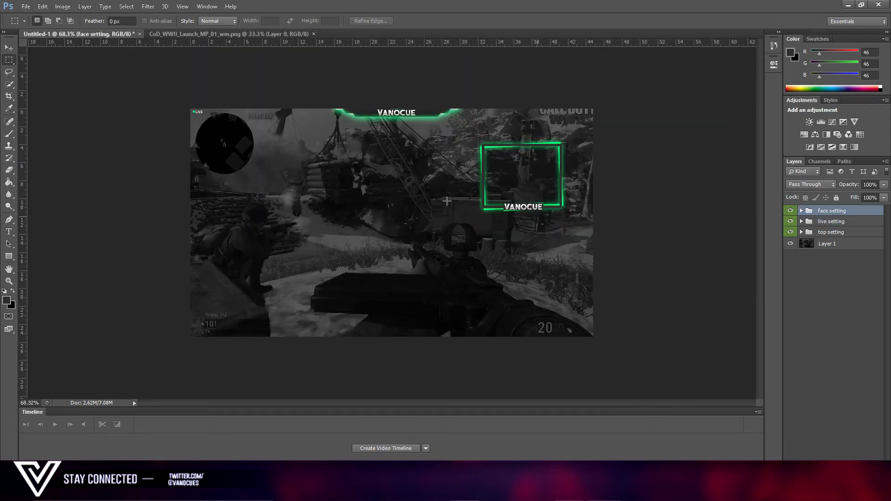
left_click(6, 48)
left_click_drag(530, 148, 538, 144)
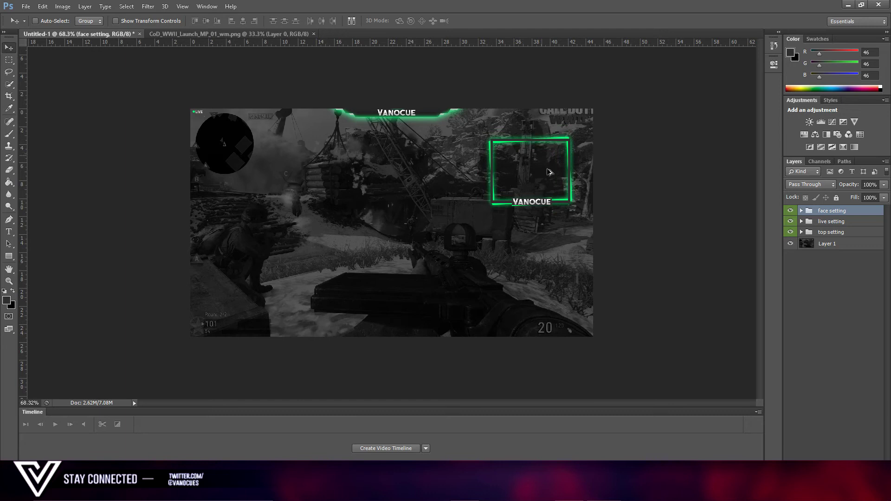
scroll(549, 172, "up", 3)
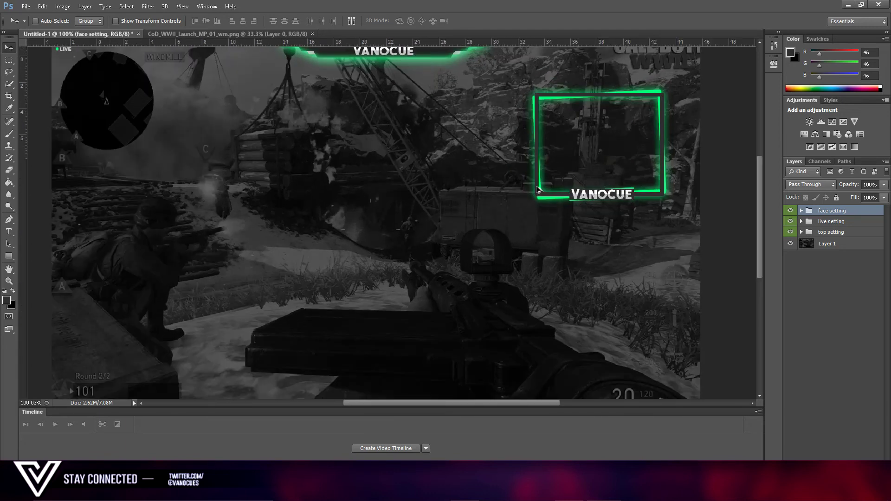
scroll(419, 78, "down", 2)
scroll(420, 78, "up", 3)
scroll(420, 88, "up", 2)
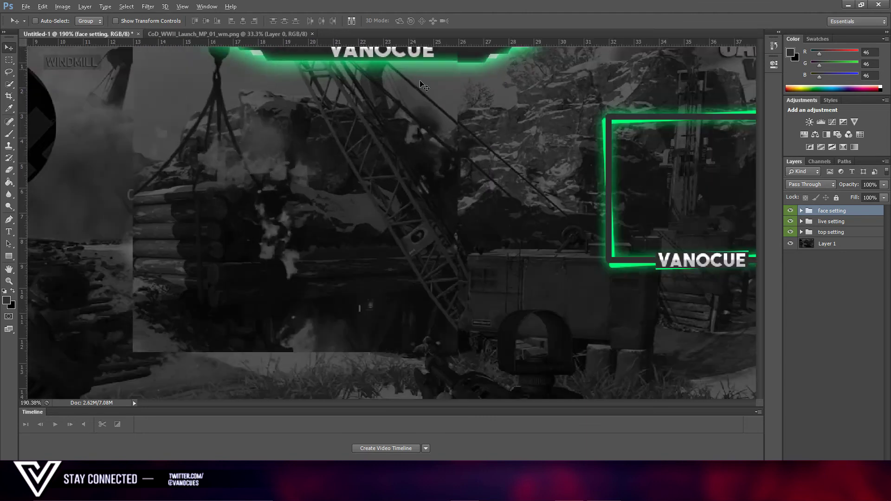
scroll(421, 100, "down", 3)
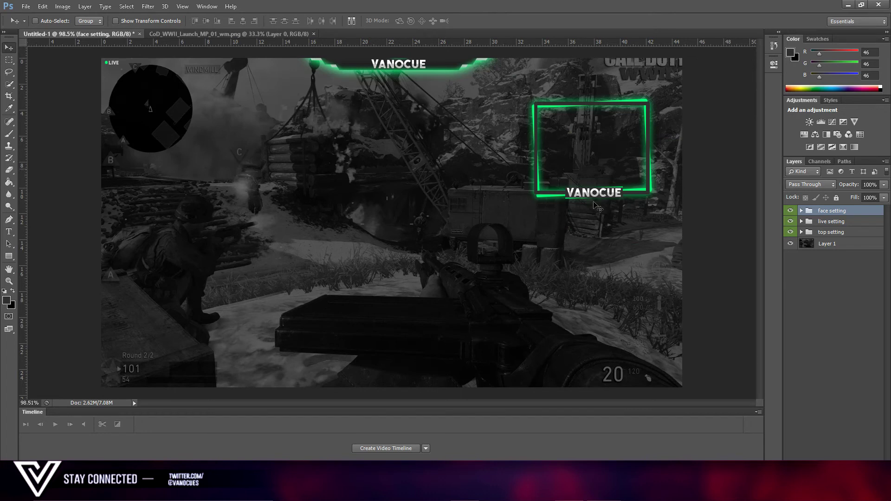
mouse_move(574, 181)
left_mouse_down()
mouse_move(585, 178)
mouse_move(564, 162)
mouse_move(579, 178)
left_mouse_up()
- Make a thin horizontal rectangular selection over the rifle sight, below the webcam frame
left_click(9, 60)
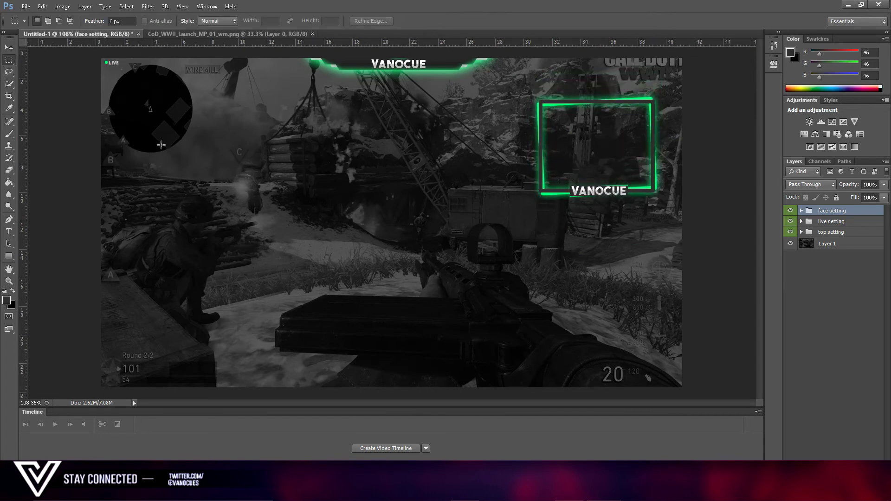
scroll(123, 226, "up", 1)
scroll(372, 219, "down", 3)
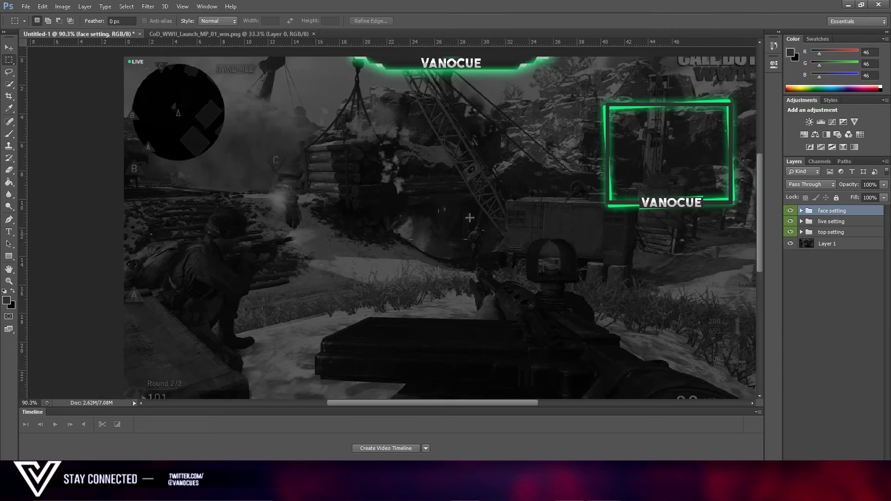
scroll(141, 206, "up", 2)
mouse_move(59, 220)
left_mouse_down()
mouse_move(157, 226)
mouse_move(174, 238)
mouse_move(689, 254)
mouse_move(568, 263)
left_mouse_up()
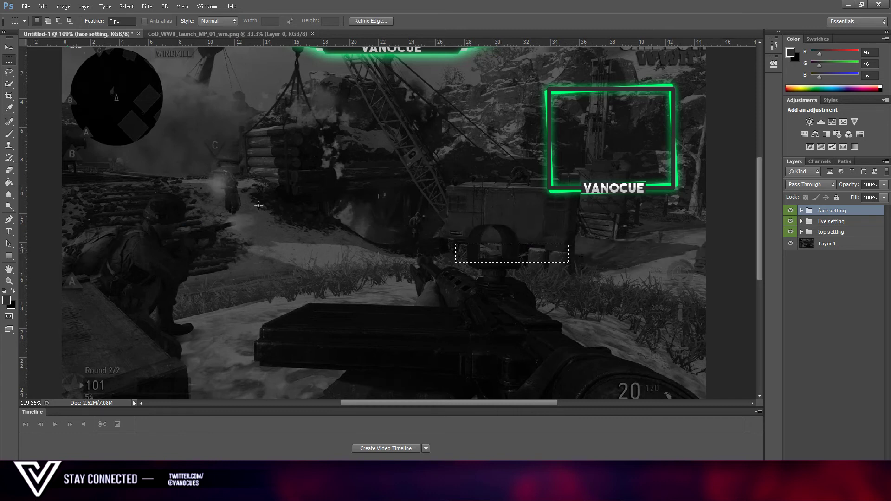
- Fill the selected rectangle with green 00ff72 on a new layer and clear the selection
left_click(9, 182)
left_click(7, 302)
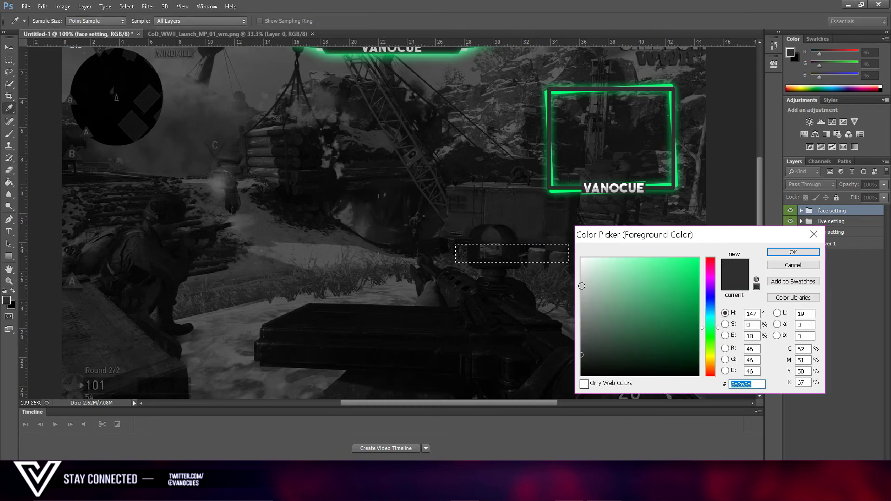
type("00ff72")
left_click(793, 252)
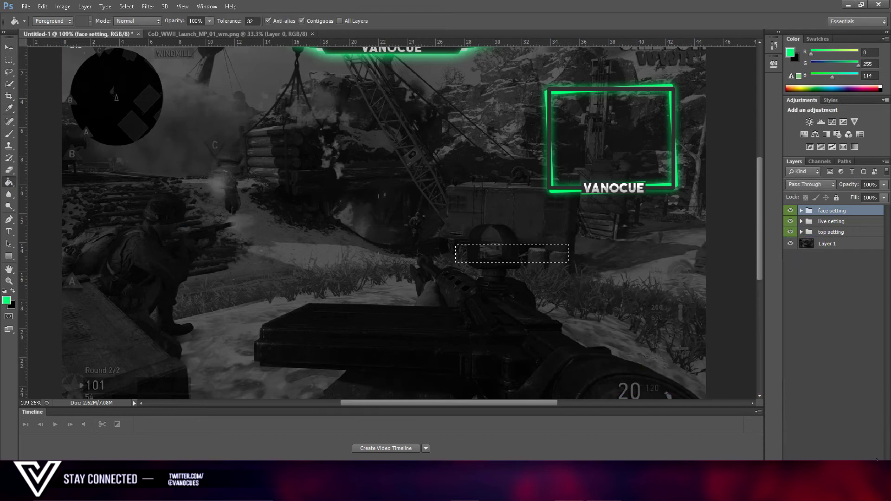
key("ctrl+shift+alt+n")
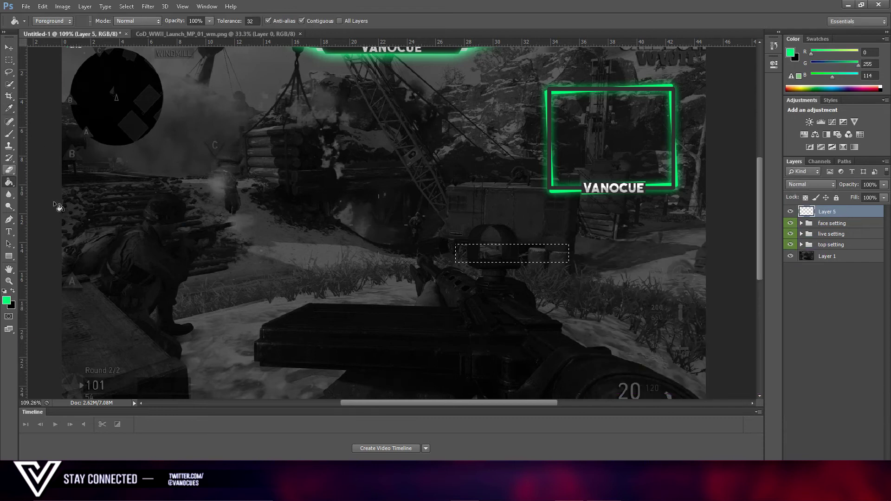
left_click(483, 255)
left_click(11, 60)
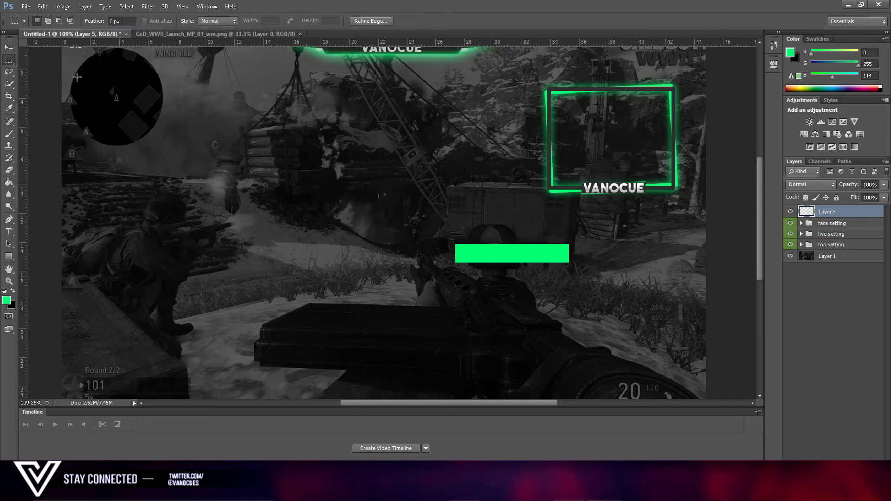
- Move the green bar up and left, between the crouching soldier and the crane
key("v")
left_click_drag(569, 290, 440, 241)
scroll(673, 246, "down", 2)
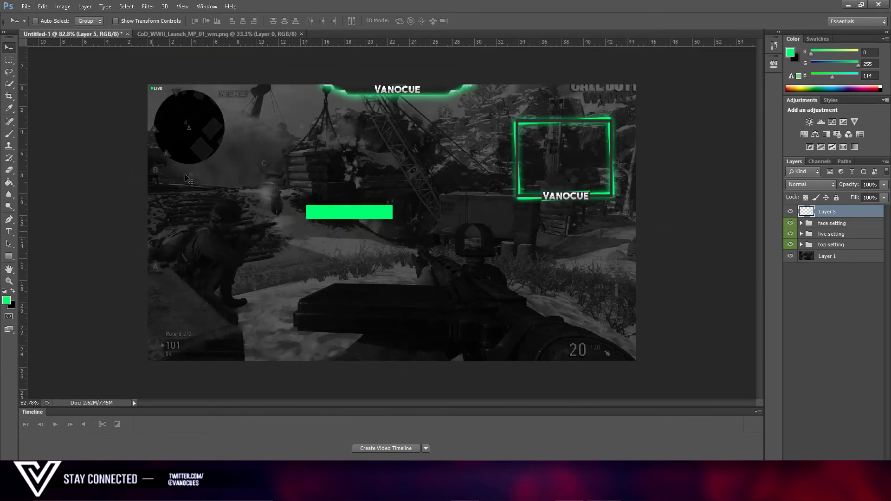
scroll(393, 224, "up", 2)
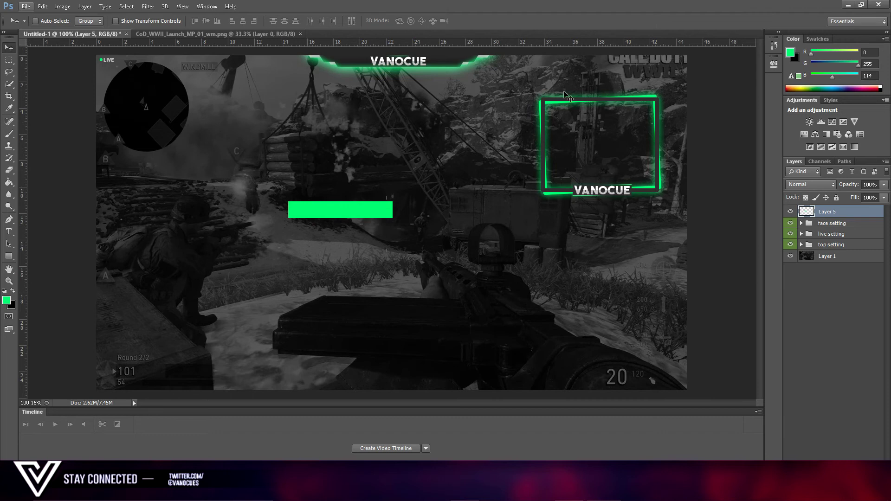
- Add a Hue/Saturation adjustment layer above all layers and name it "color"
left_click(815, 135)
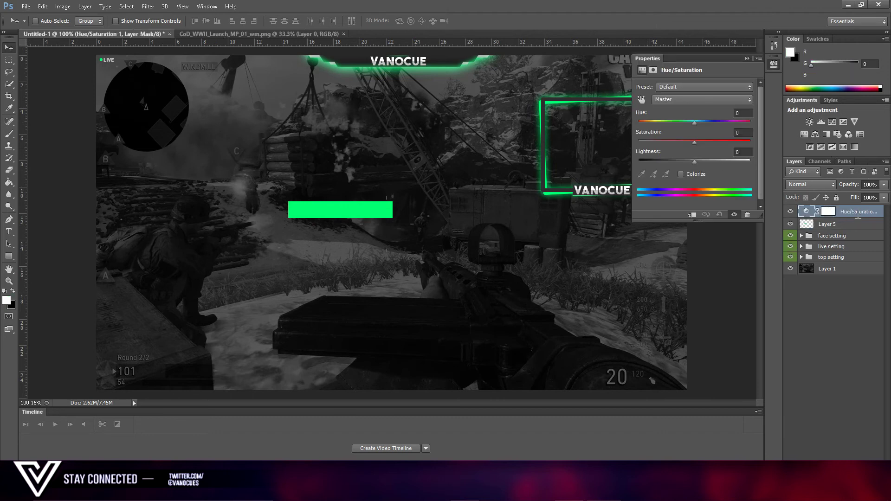
double_click(857, 212)
type("c")
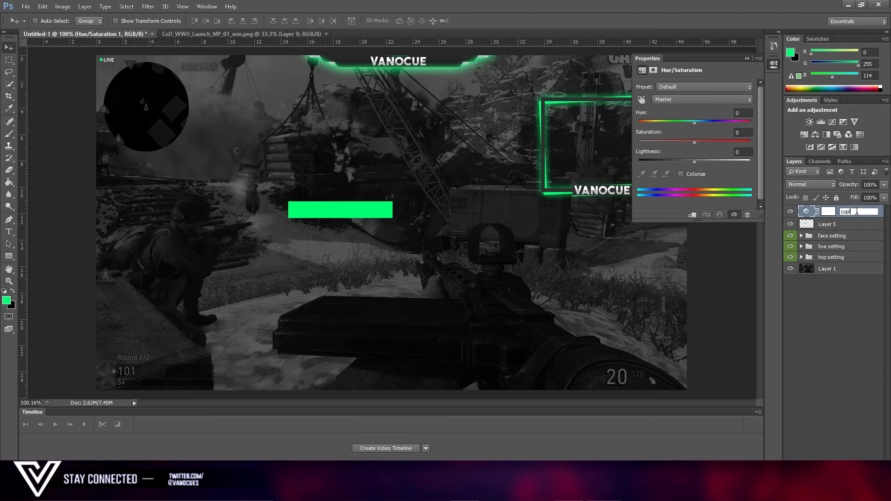
type("olor")
key("Return")
left_click(747, 58)
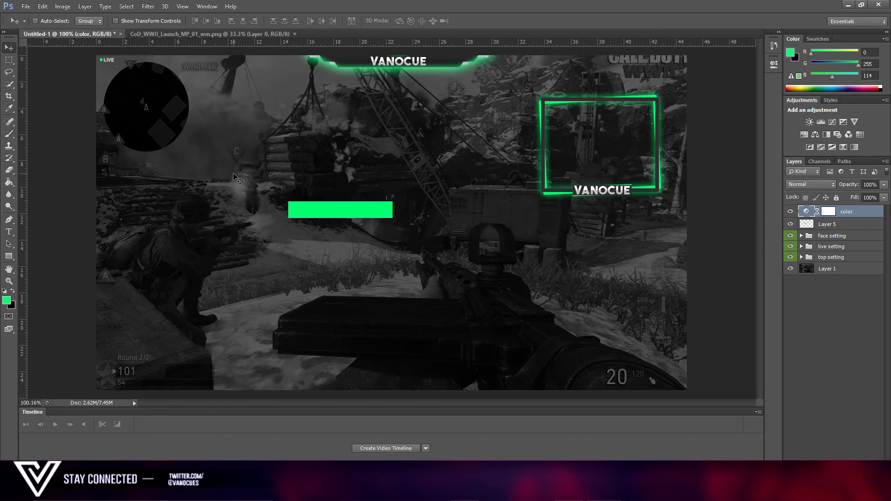
- Fade out the green bar's left end with a soft 275 px eraser and set its layer opacity to 86%
left_click(9, 170)
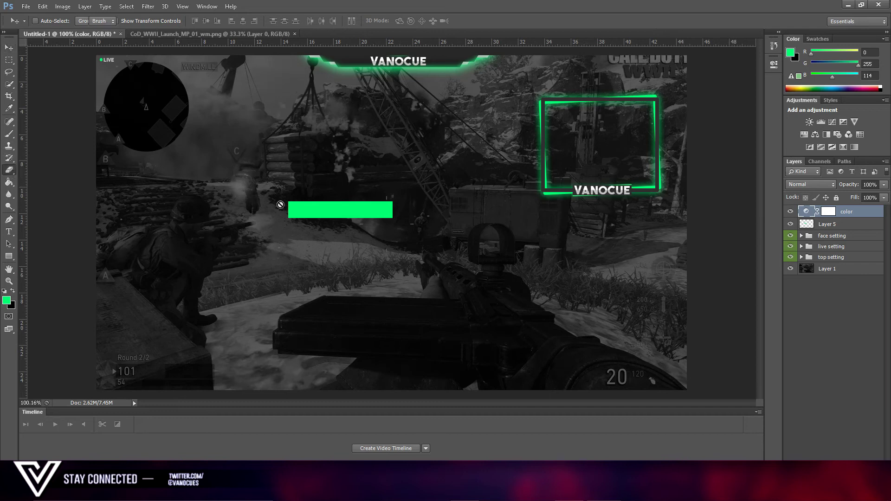
right_click(348, 204)
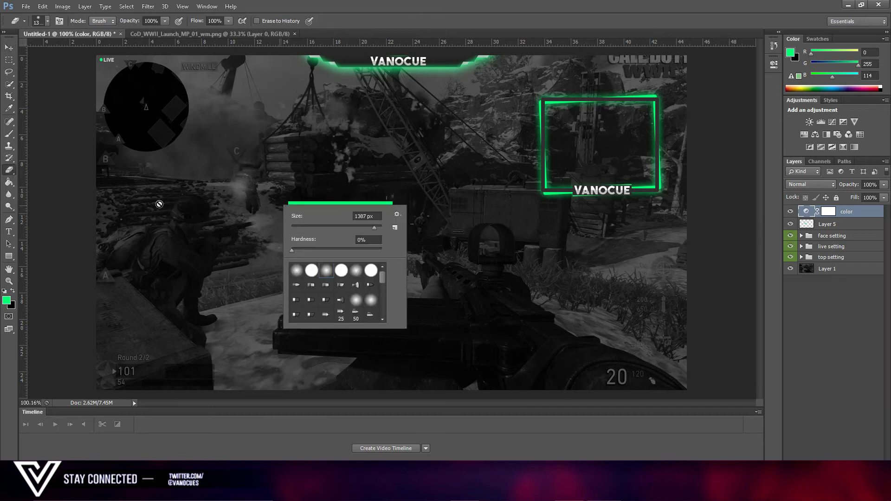
left_click(835, 224)
right_click(267, 213, "alt")
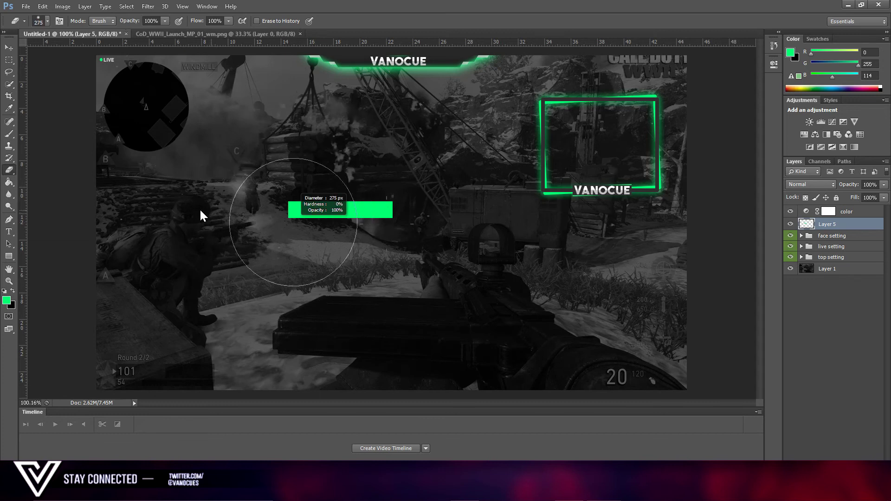
left_click_drag(241, 229, 354, 143)
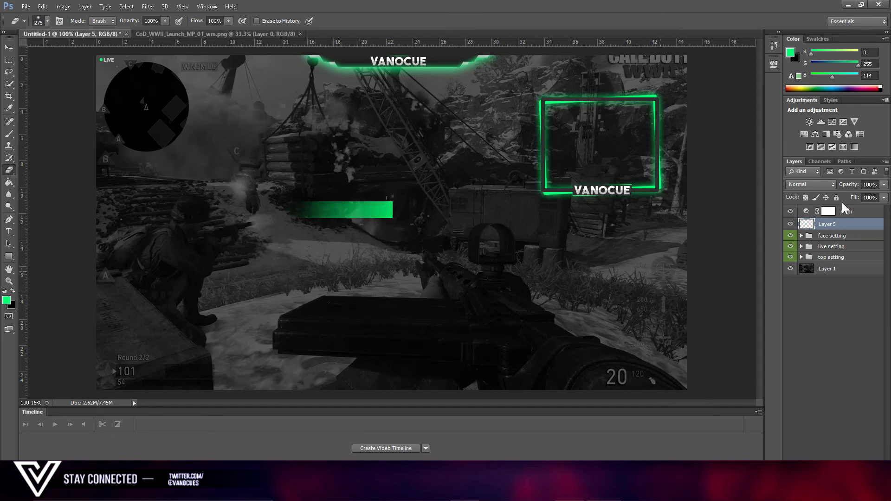
left_click(884, 184)
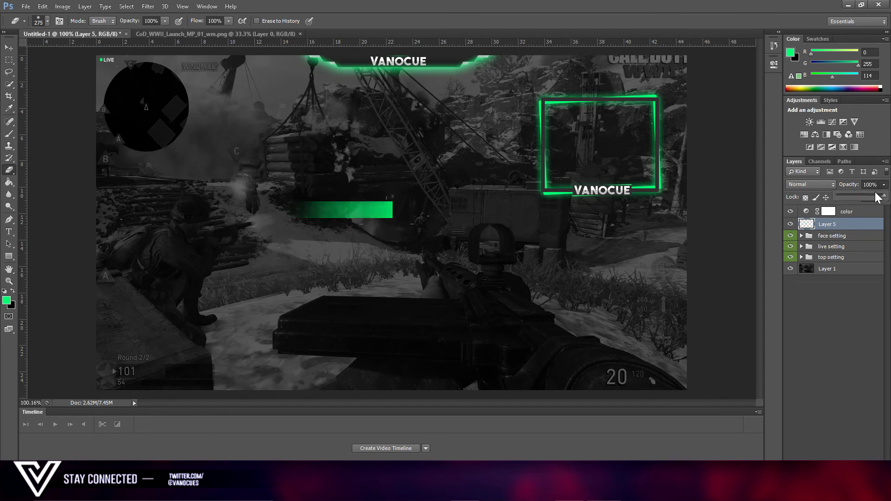
left_click_drag(878, 198, 881, 199)
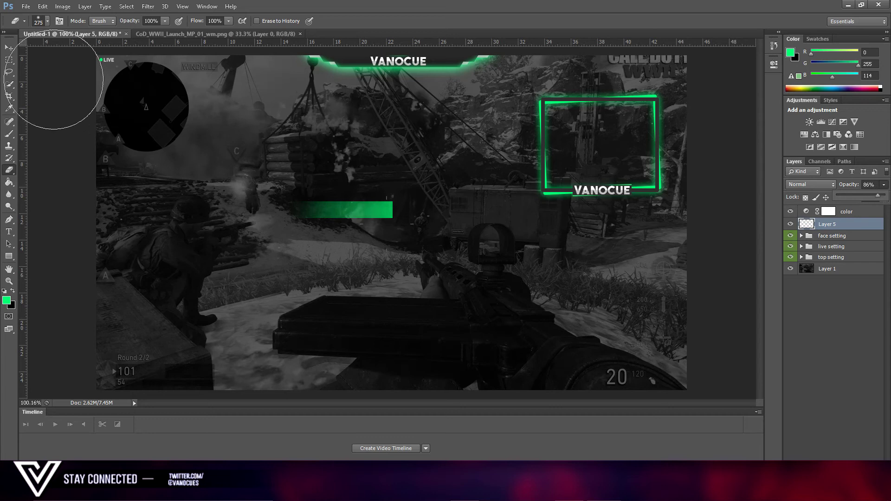
- Move the faded green bar to the canvas's right edge beneath the webcam frame and place a duplicate just below it
left_click(9, 47)
left_click_drag(428, 225, 684, 278)
scroll(665, 238, "up", 3)
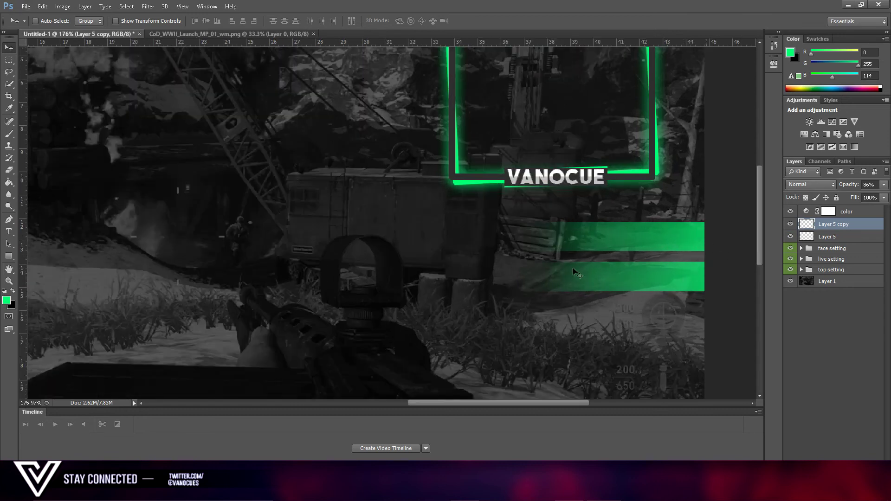
- Add an Inner Glow with Overlay blend mode to the lower green bar's layer
double_click(857, 227)
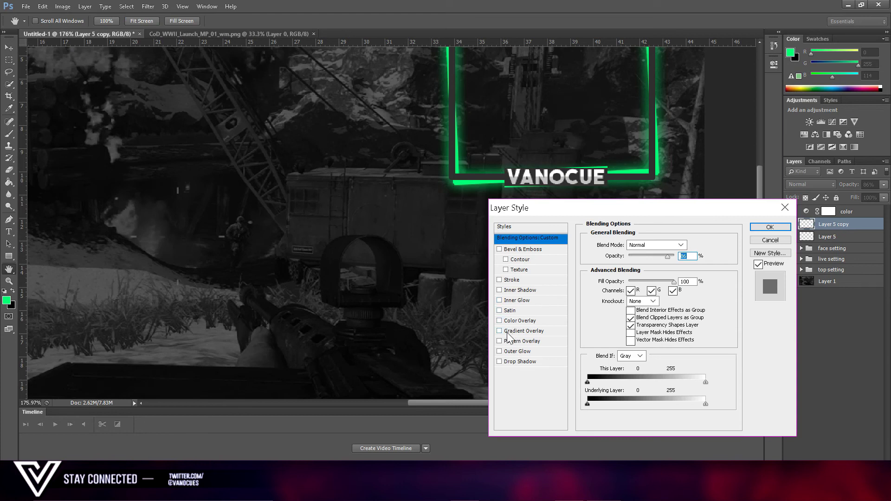
left_click(499, 300)
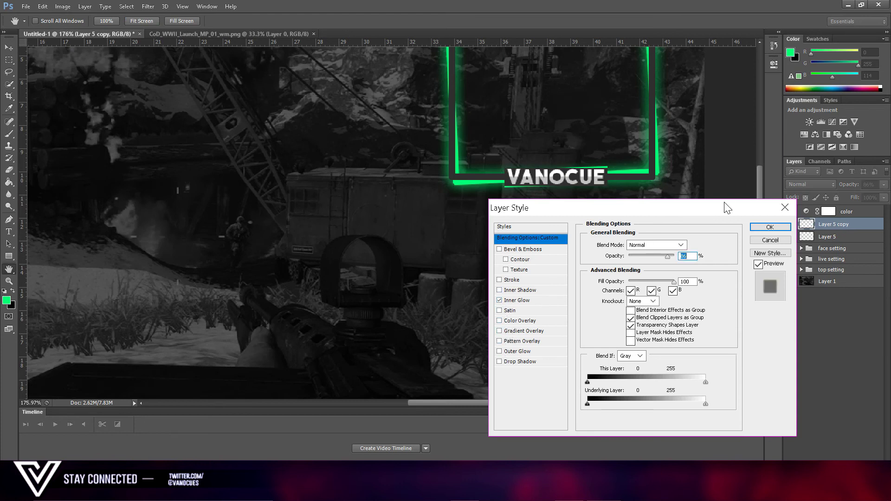
left_click_drag(722, 208, 310, 170)
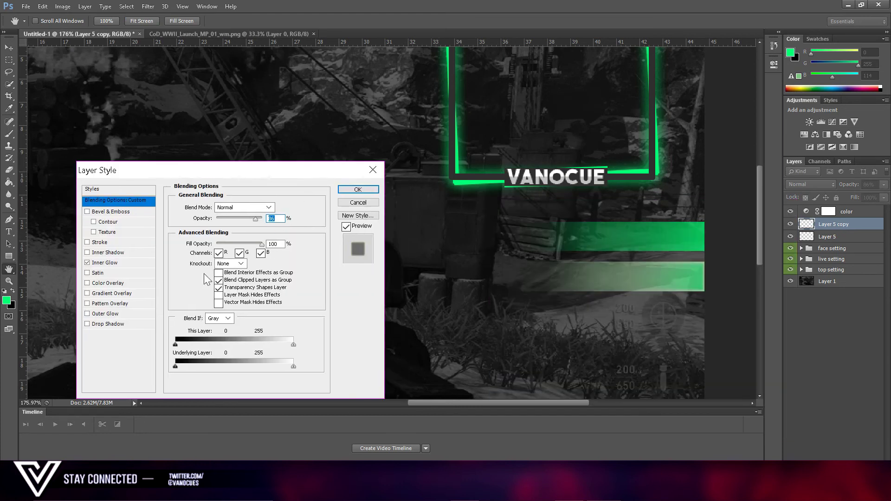
left_click(105, 263)
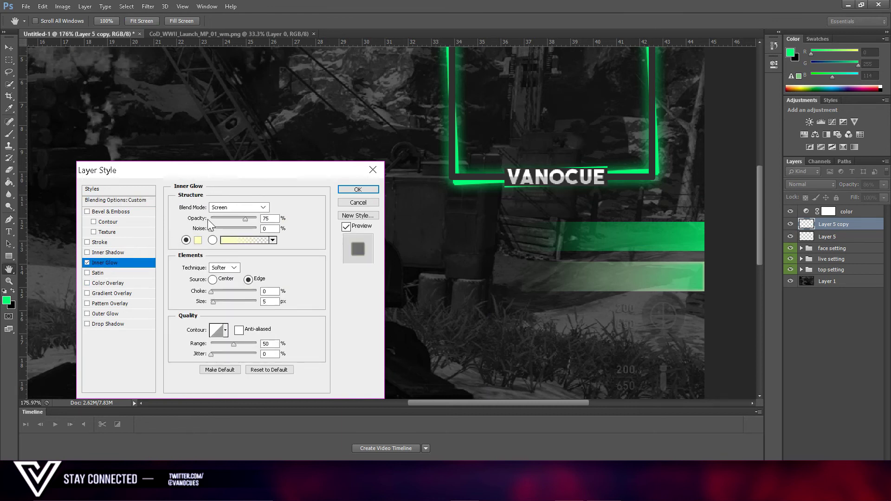
left_click(239, 208)
left_click(251, 139)
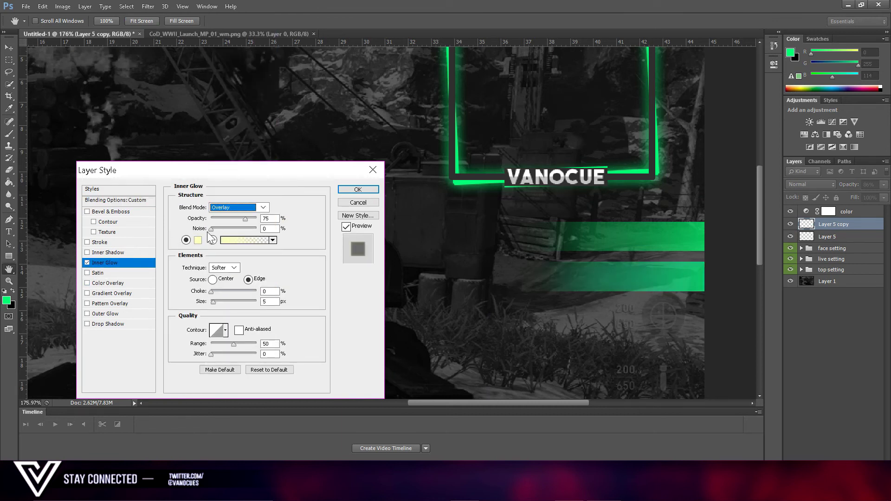
left_click(358, 189)
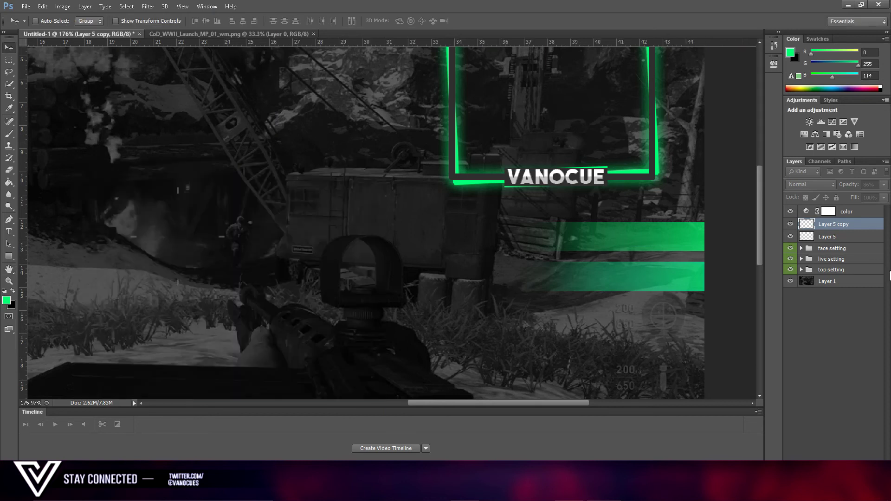
- Copy the lower green bar's Inner Glow layer style onto the upper green bar's layer
right_click(847, 226)
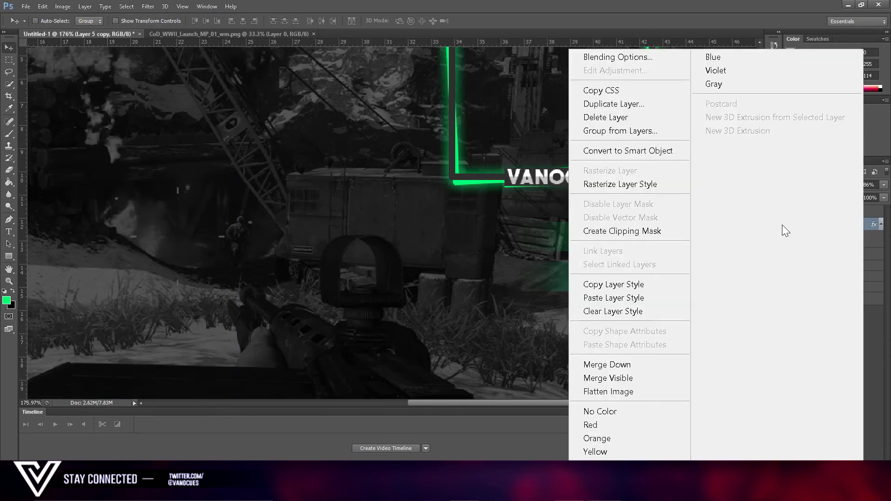
left_click(660, 285)
left_click(875, 256)
right_click(875, 256)
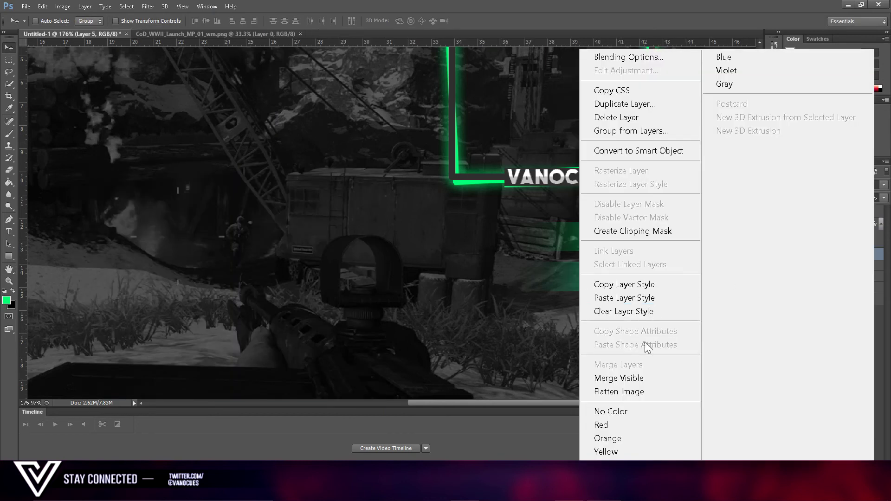
left_click(662, 299)
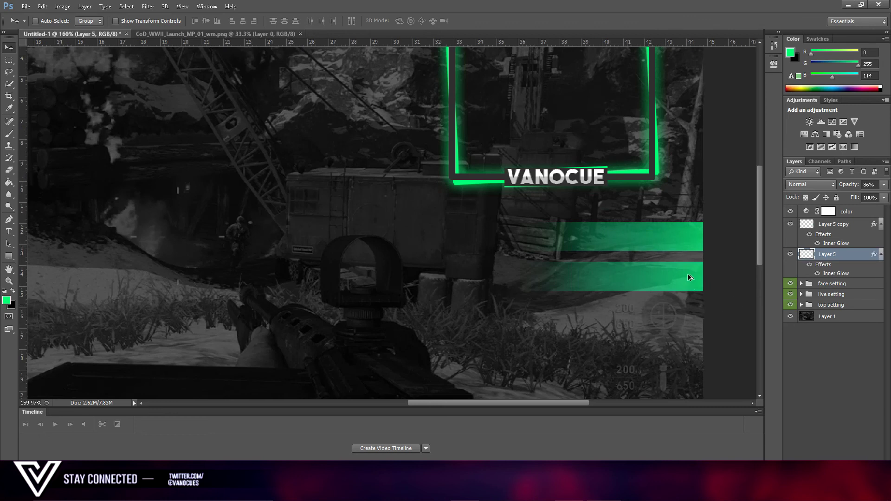
- Merge the two green bar layers into a single layer
key("ctrl+0")
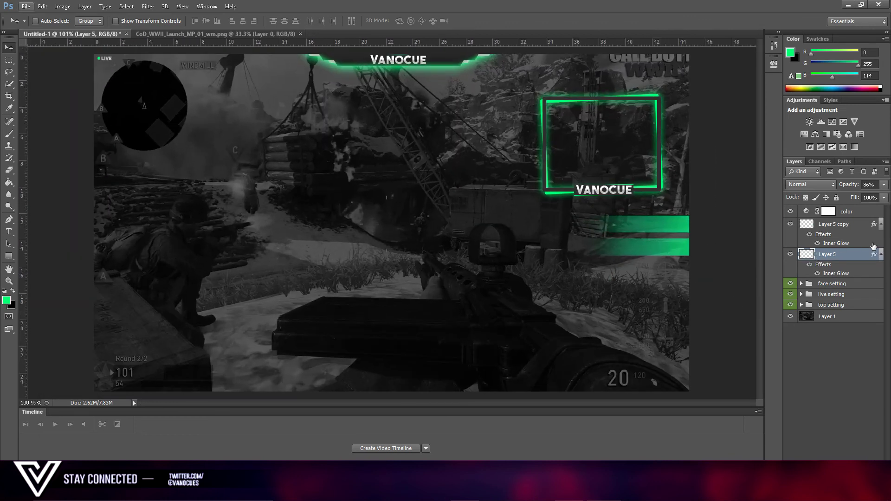
right_click(861, 228)
left_click(645, 363)
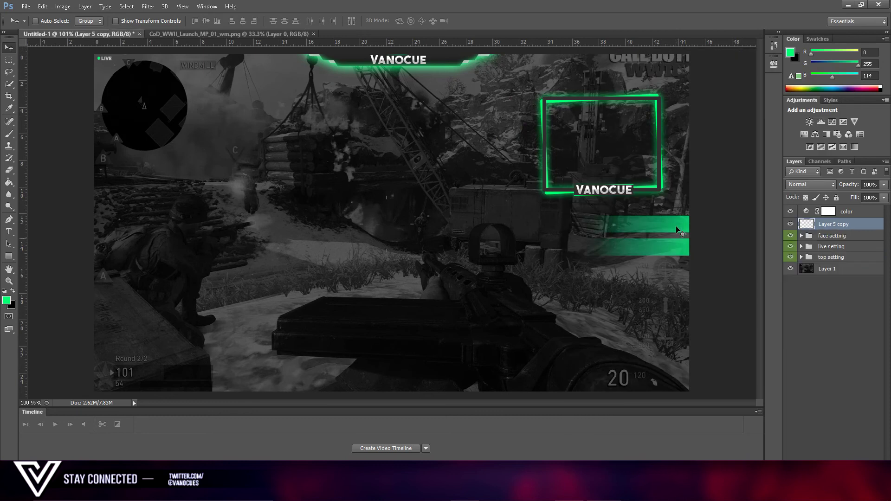
- Add the text TWITTER.COM/VANOCUES in The Bold Font beside the green bars beneath the webcam frame
scroll(678, 225, "up", 3)
scroll(677, 225, "up", 2)
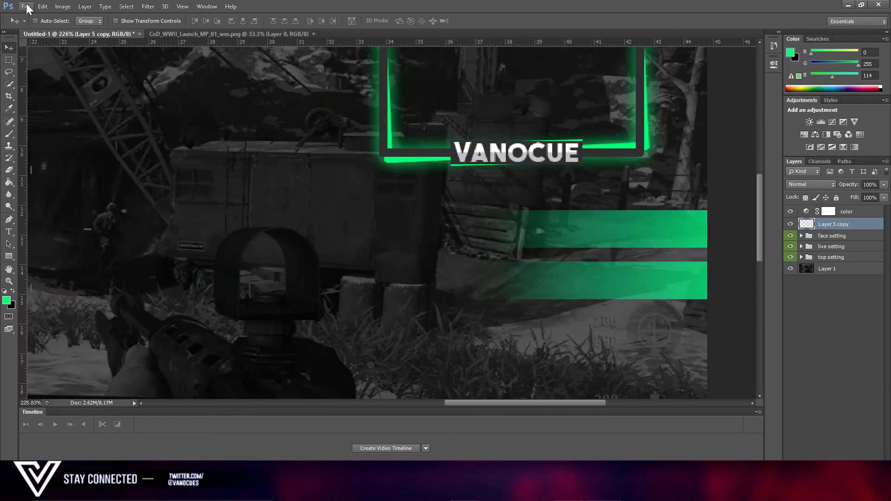
left_click(14, 232)
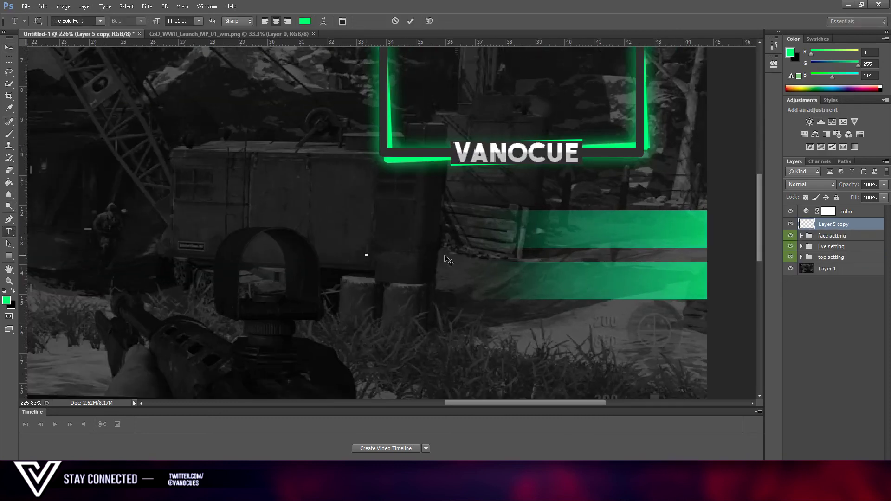
left_click(367, 256)
type("TWITTE")
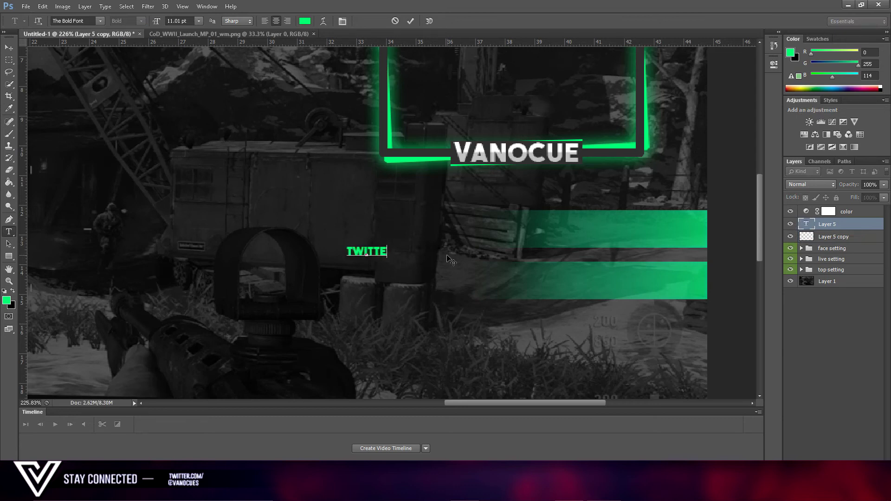
type("R.COM/")
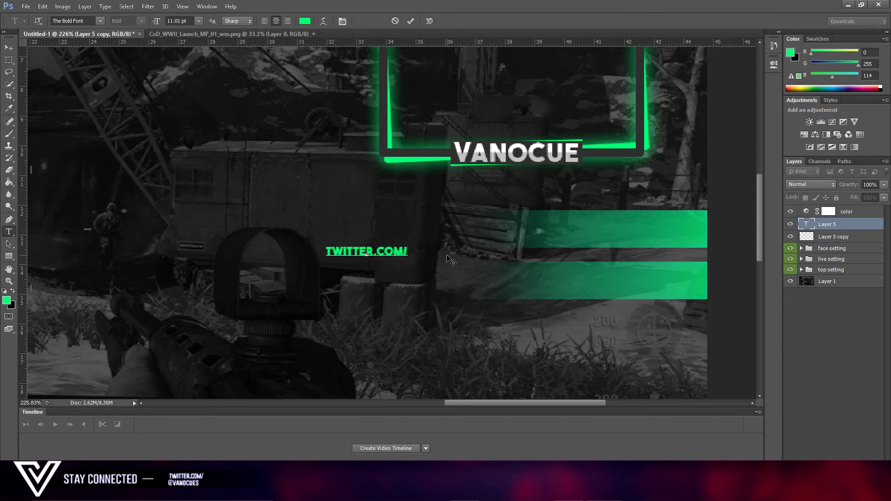
type("VANOCUES")
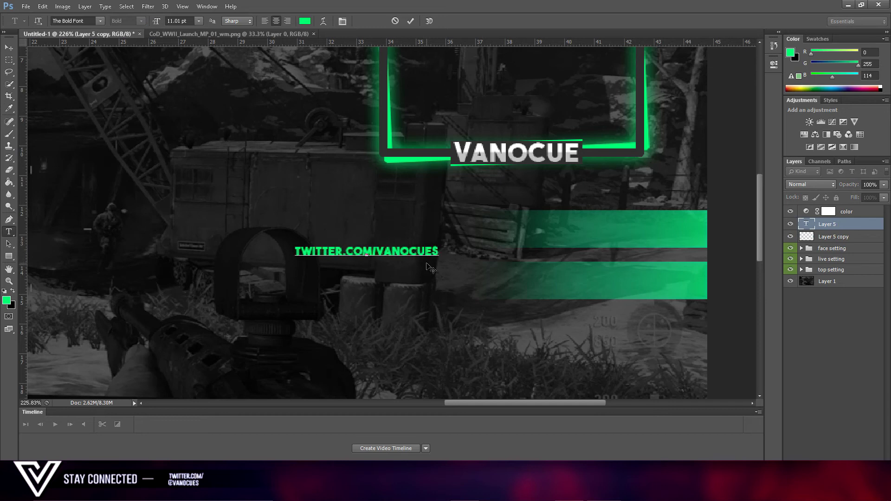
- Set the whole Twitter text to 9.01 pt and colour it white (ffffff)
left_click_drag(438, 251, 249, 6)
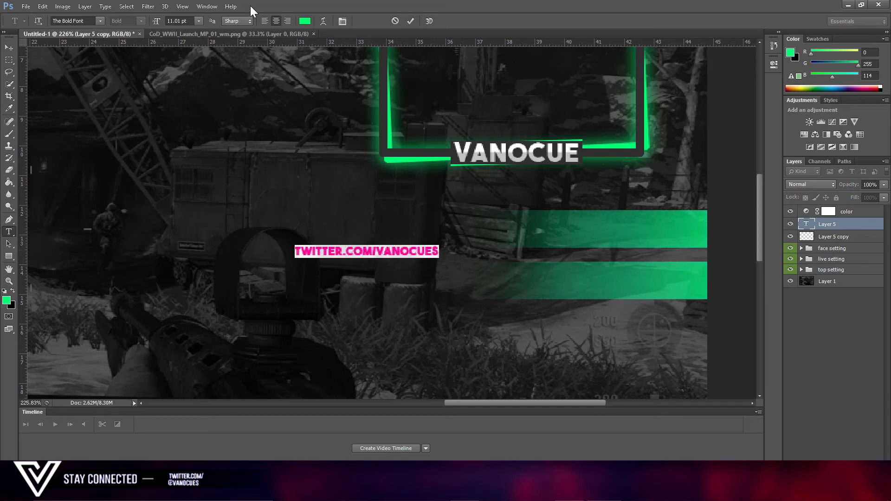
left_click_drag(157, 26, 160, 26)
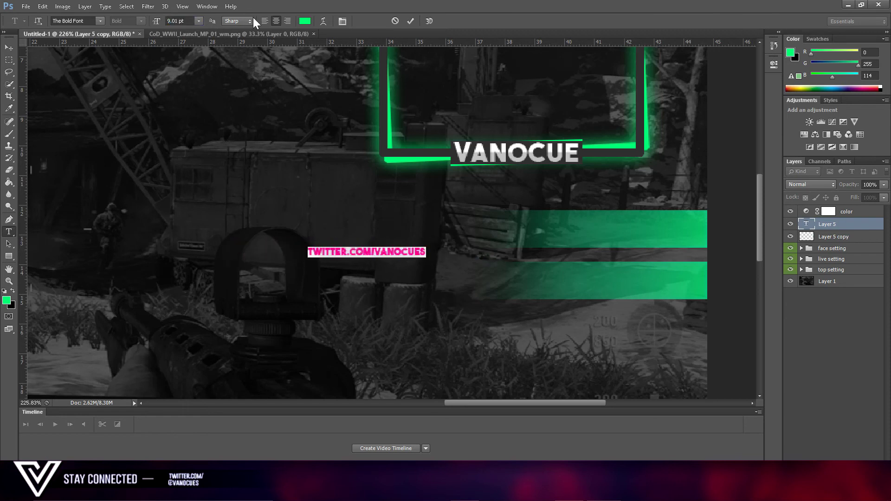
left_click(304, 22)
left_click(586, 258)
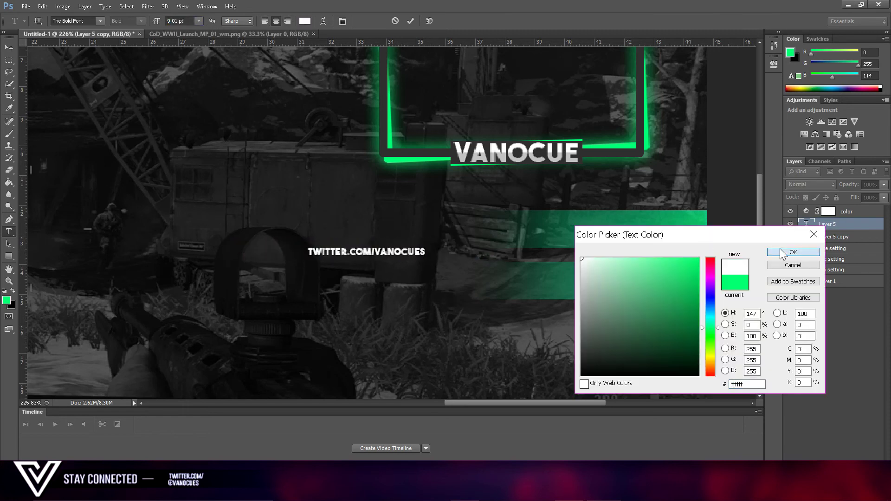
left_click(794, 252)
- Colour only VANOCUES in the Twitter text bright green (00ff77), sampled from the webcam frame
left_click(400, 253)
double_click(379, 251)
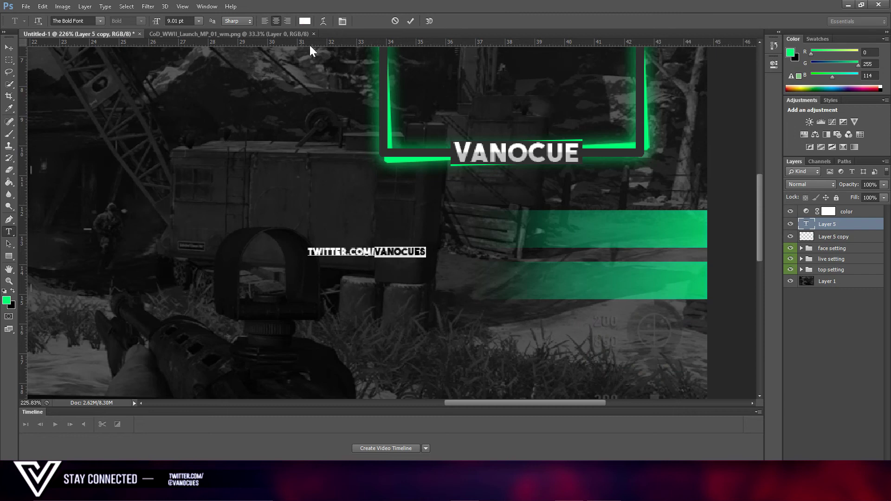
left_click(304, 21)
left_click(673, 215)
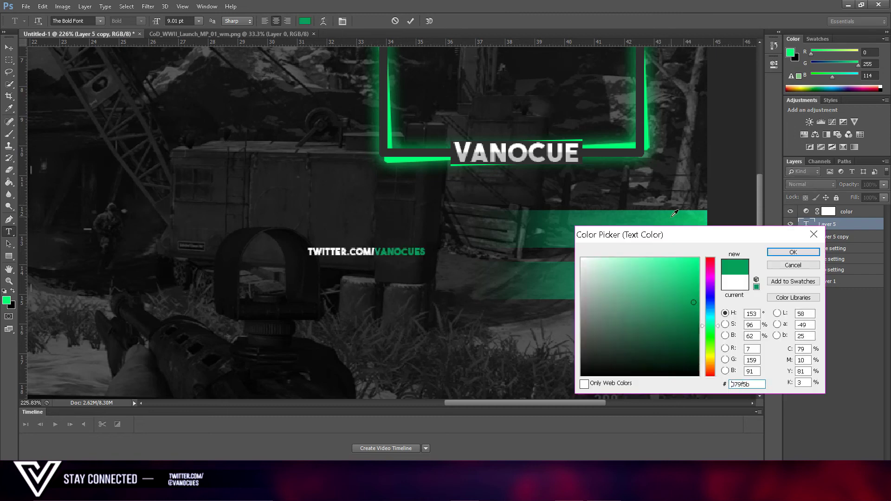
left_click(610, 146)
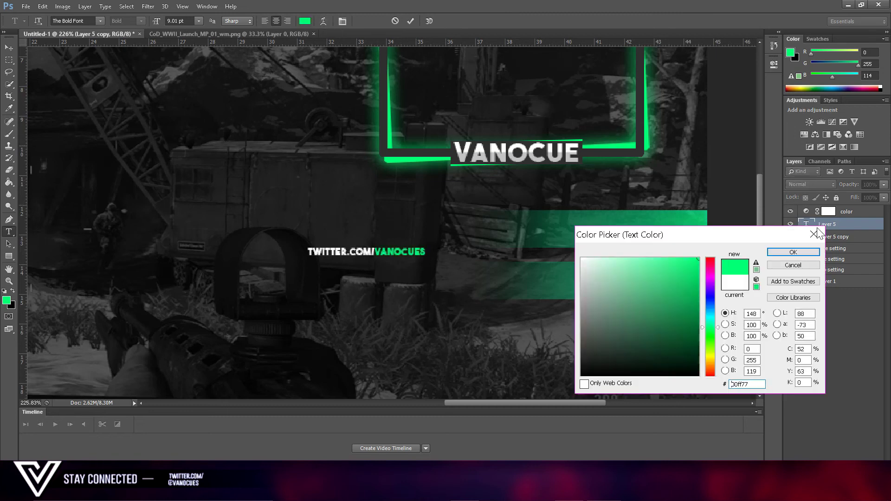
left_click(804, 252)
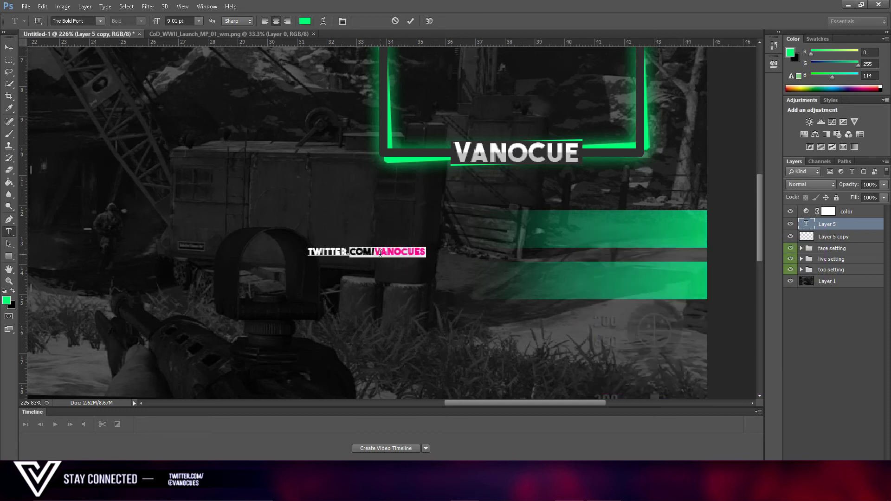
- Widen the Twitter text's tracking, then place it on the upper green bar with a duplicate on the lower bar
left_click(344, 21)
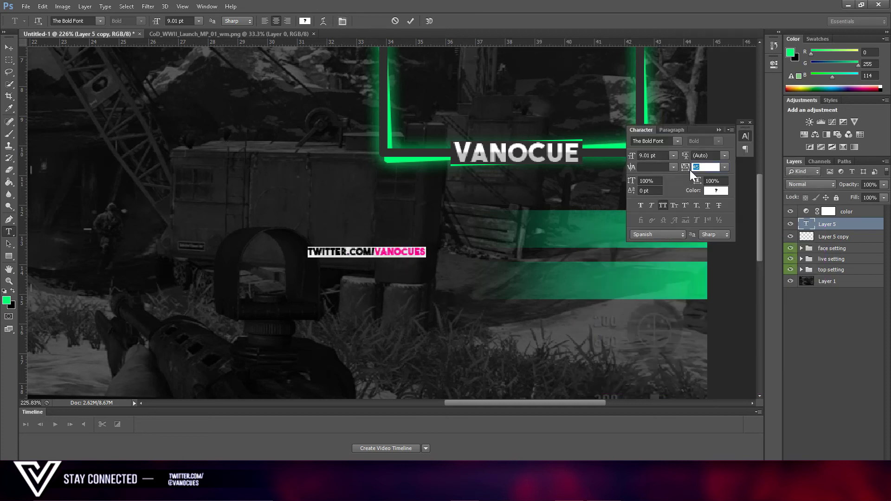
left_click_drag(686, 172, 690, 173)
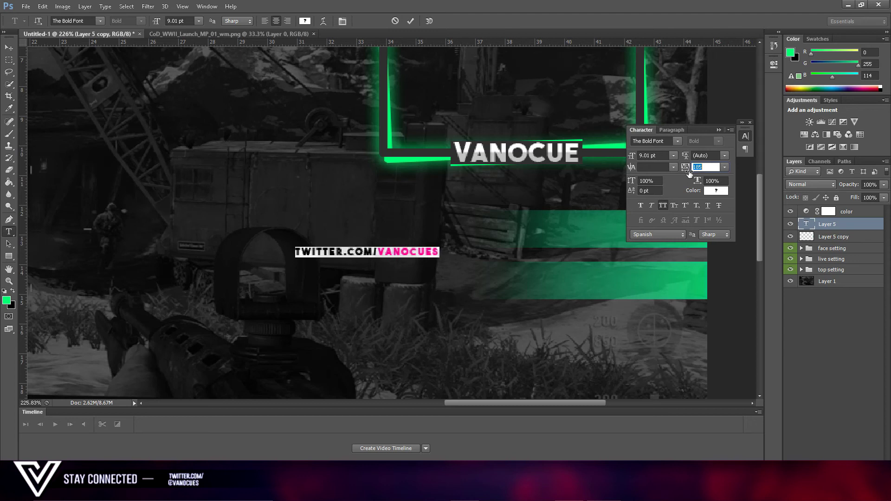
left_click(8, 47)
left_click_drag(371, 252, 717, 139)
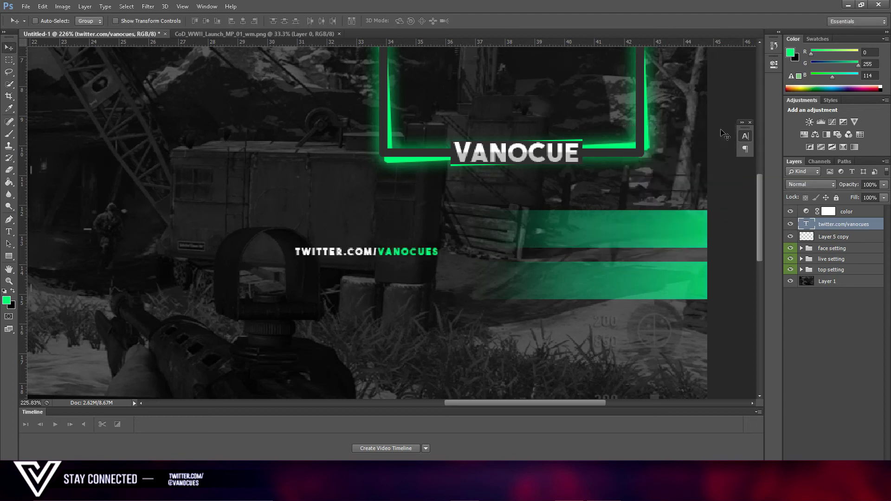
left_click_drag(368, 276, 684, 309)
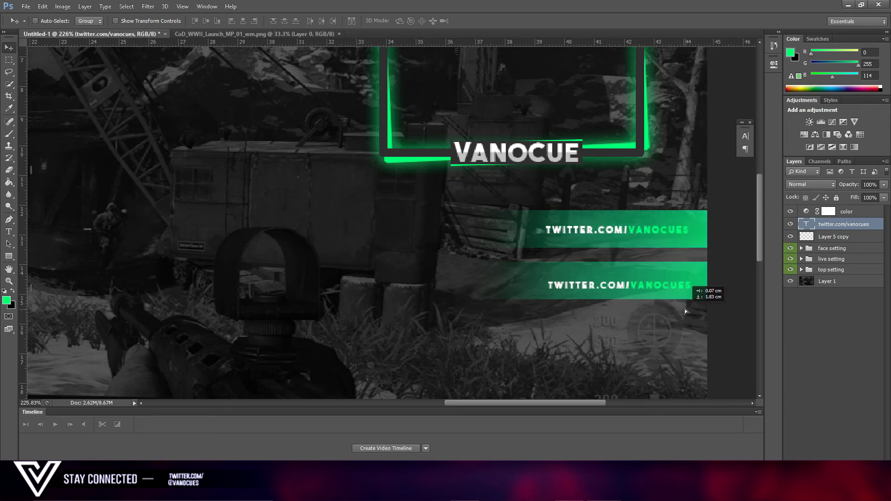
- Enlarge the lower bar's Twitter text to 10.01 pt and recentre it on the bar
double_click(806, 224)
left_click_drag(157, 23, 155, 22)
key("Up")
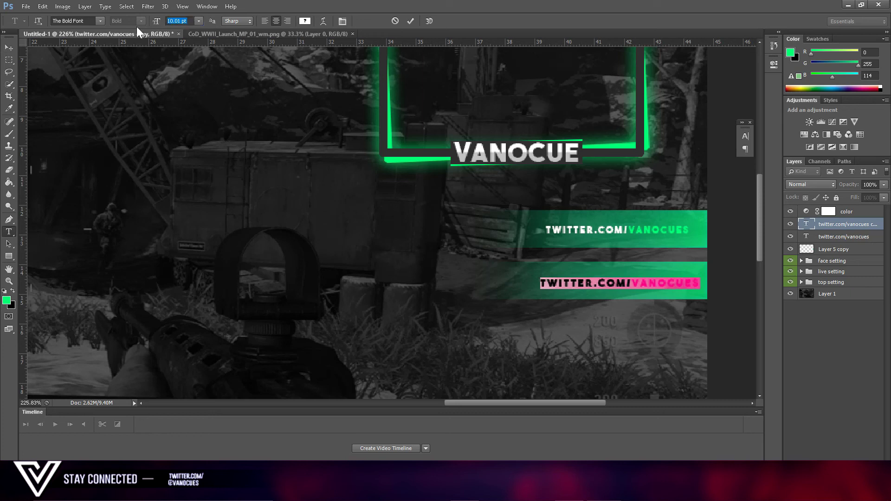
left_click(9, 49)
left_click_drag(608, 288, 606, 286)
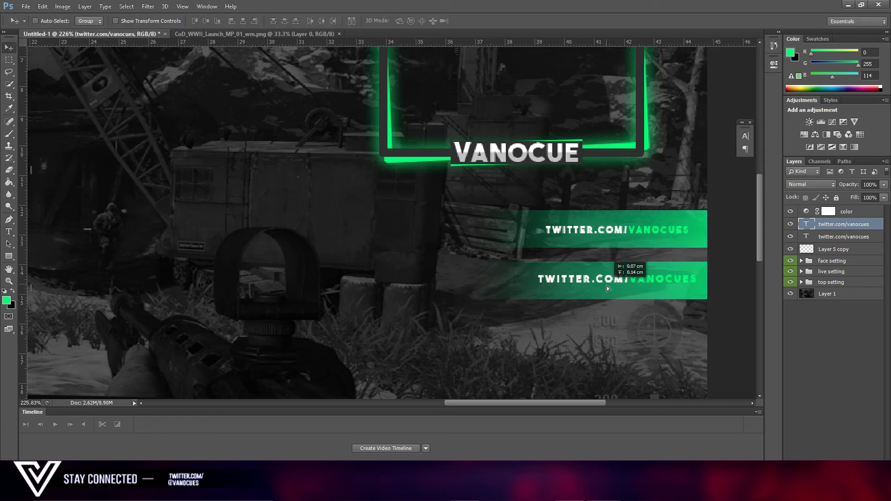
- Replace the upper bar's smaller Twitter text with a duplicate of the lower bar's text, aligned directly above it
left_click(871, 235)
key("Delete")
left_click(871, 228)
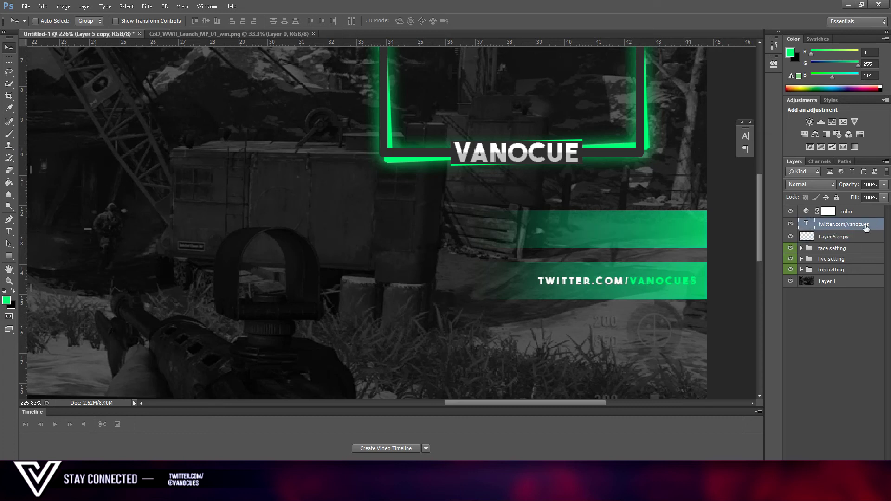
left_click_drag(700, 292, 699, 248)
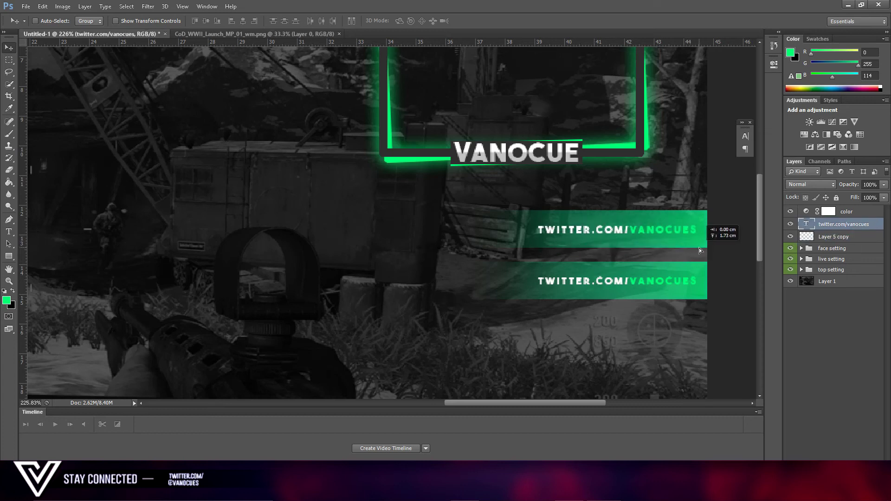
- Change the upper bar's text to YOUTUBE.COM/VANOCUE
scroll(669, 226, "up", 3)
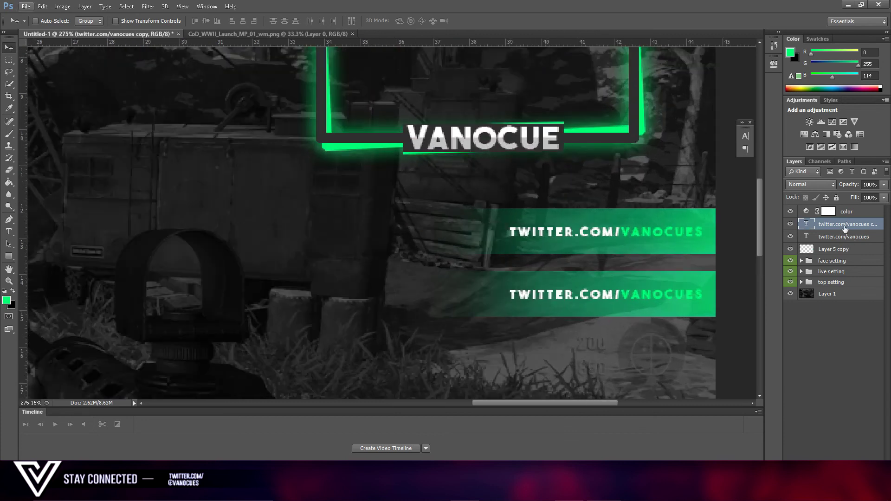
double_click(807, 224)
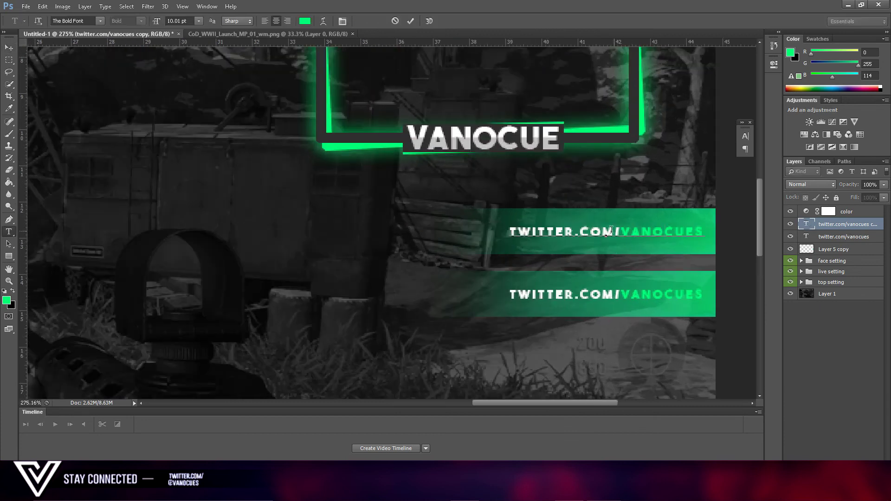
left_click_drag(575, 230, 506, 231)
type("youu")
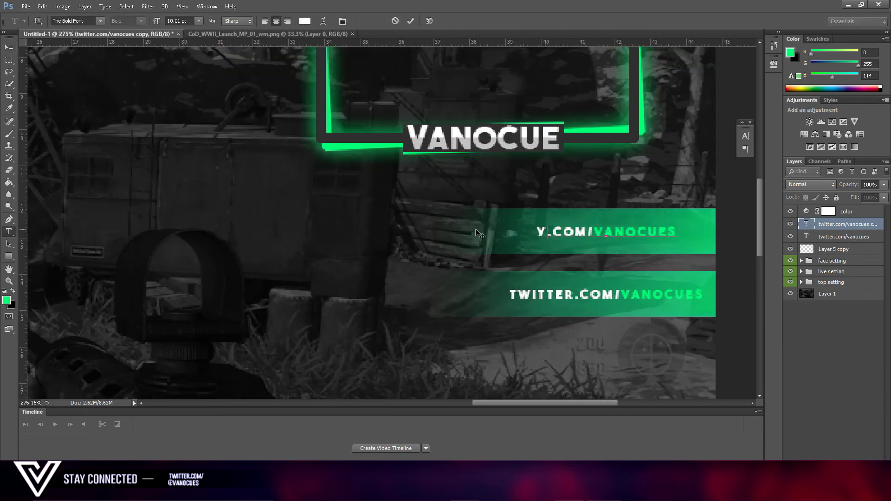
key("BackSpace")
type("tube")
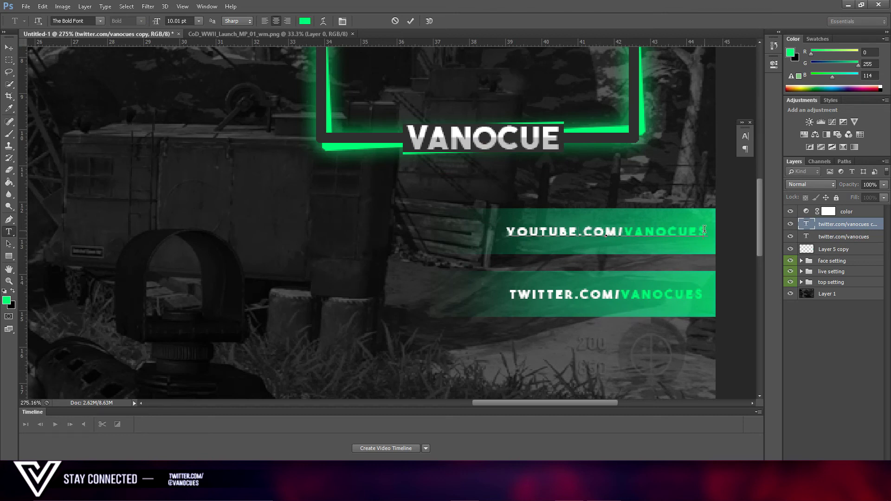
key("BackSpace")
left_click(8, 48)
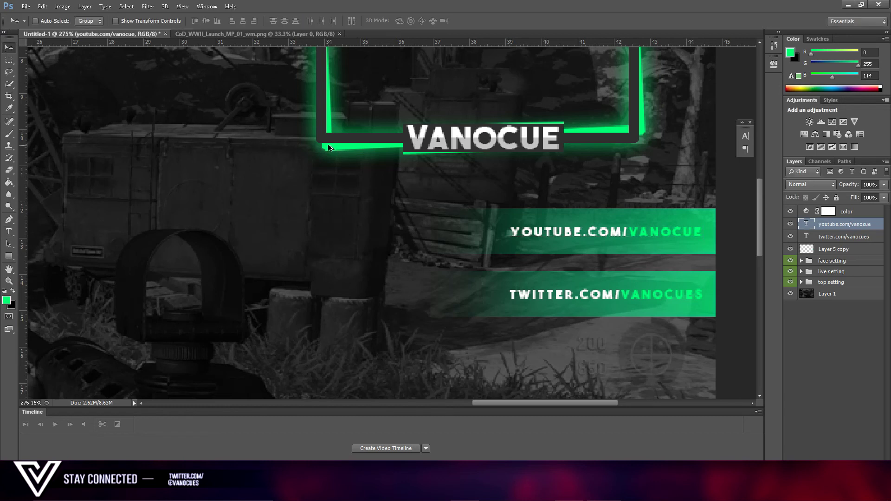
- Duplicate the merged green bars, flip the copy horizontally and place it against the canvas's left edge below the minimap
scroll(392, 167, "down", 6)
scroll(392, 167, "down", 1)
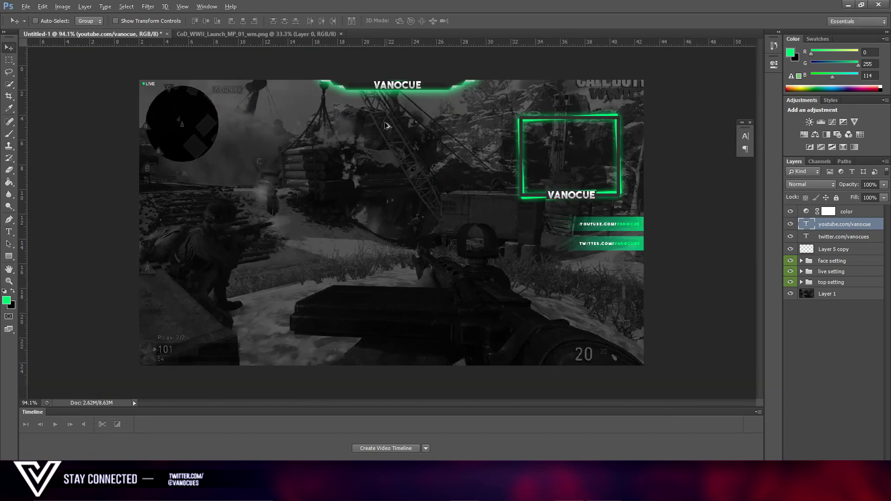
scroll(387, 125, "up", 1)
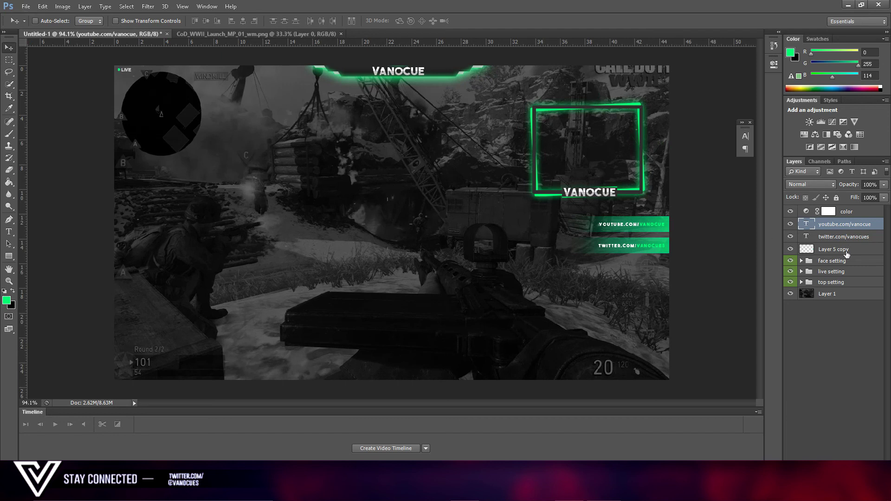
left_click(847, 250)
left_click_drag(622, 225, 243, 144)
key("ctrl+j")
left_click(43, 6)
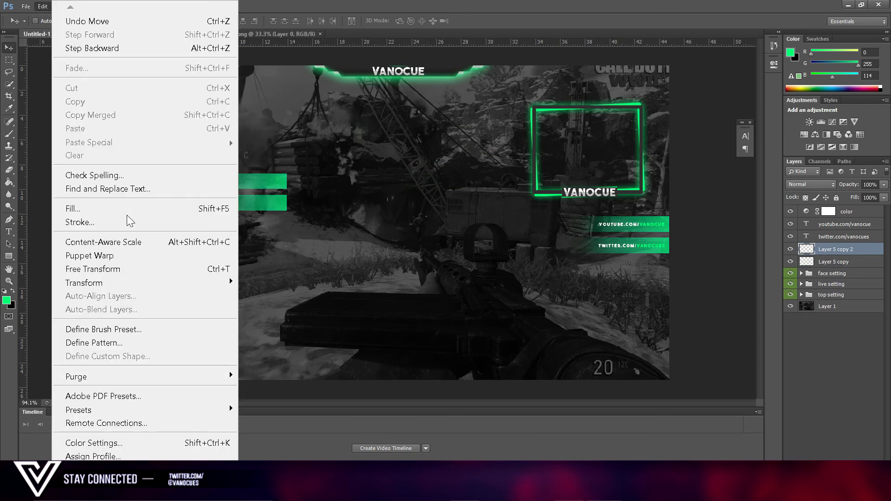
mouse_move(139, 282)
left_click(299, 436)
left_click_drag(249, 343, 162, 358)
- Add the text RECENT SUB in green 10.01 pt The Bold Font beside the green bars below the minimap
scroll(75, 215, "up", 5)
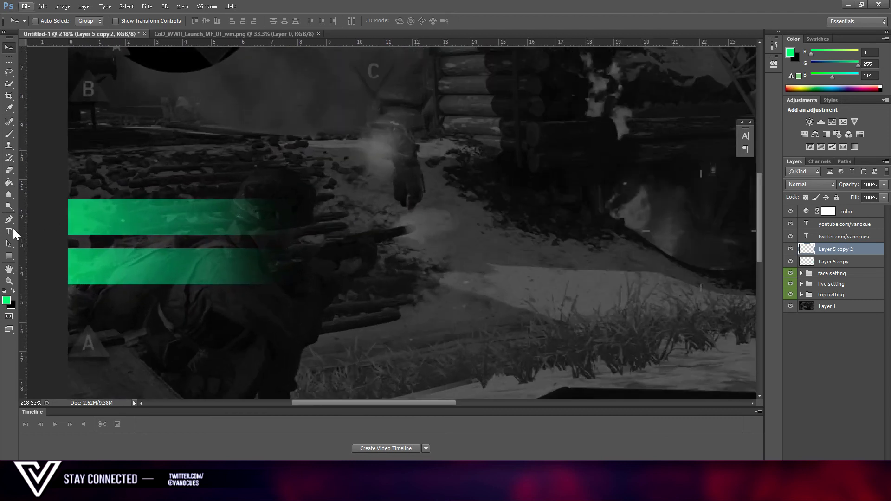
left_click(10, 232)
left_click(403, 258)
type("RECENT")
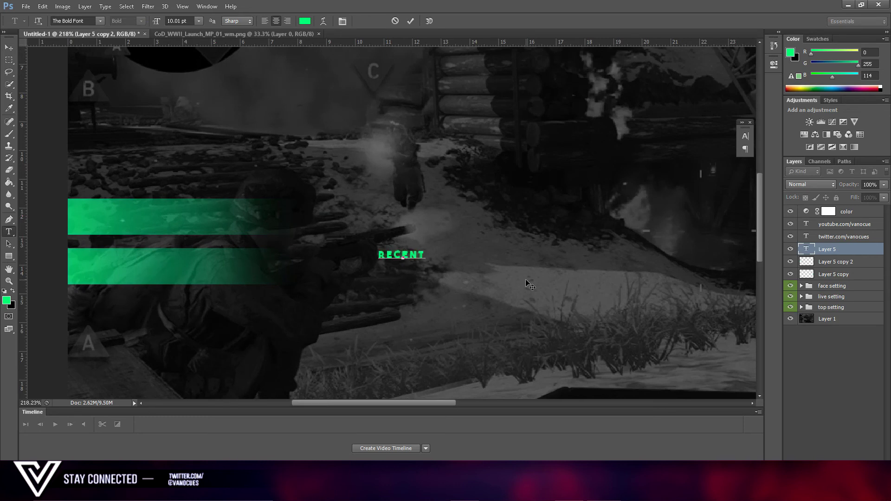
type(" SUB")
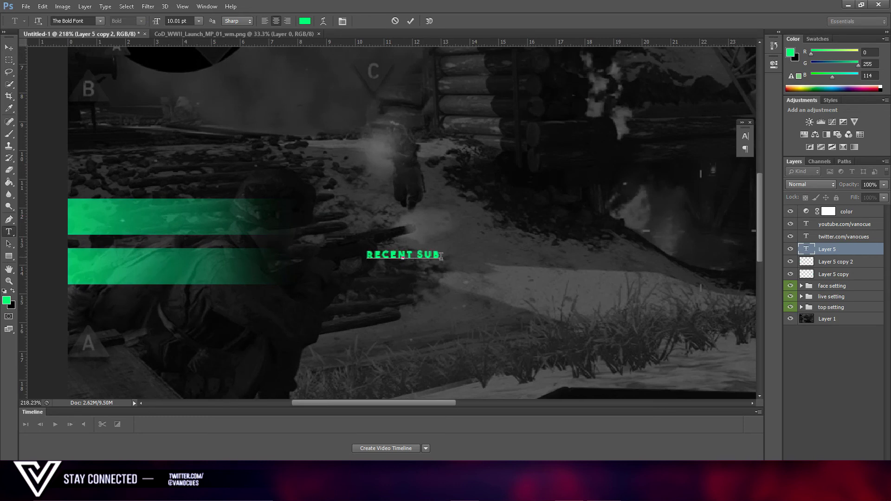
- Colour the word SUB white and enlarge the whole RECENT SUB text to 17.01 pt
left_click(306, 21)
left_click(585, 256)
left_click(789, 252)
triple_click(386, 254)
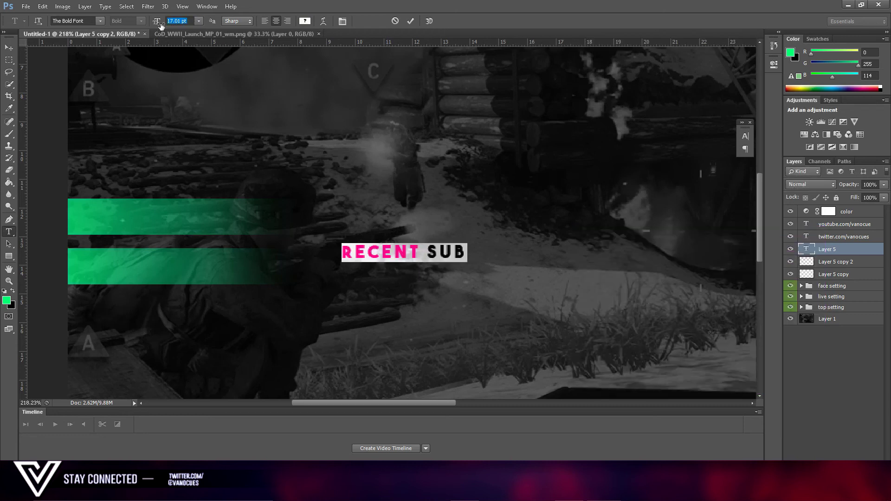
- Place the RECENT SUB text on the upper green bar below the minimap, near its top and outer edges
left_click(9, 47)
left_click_drag(369, 222, 175, 210)
key("Up")
key("Up")
key("Up")
key("Up")
key("Up")
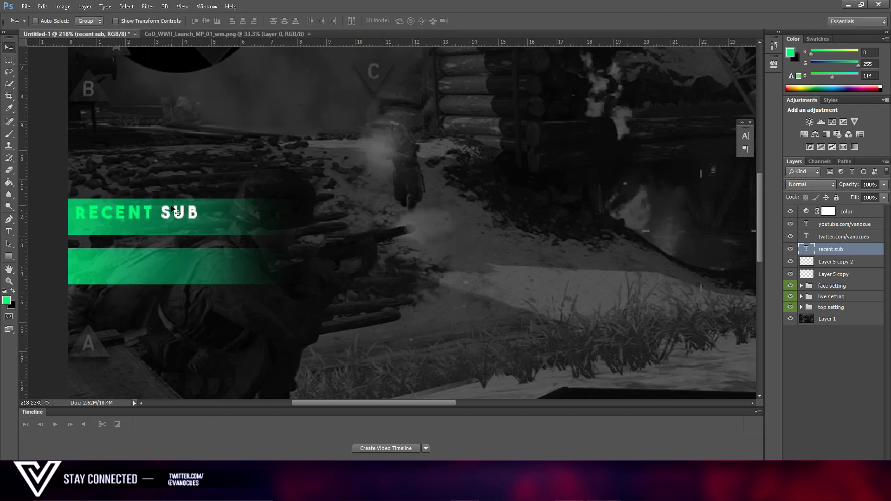
key("Left")
key("Left")
key("Left")
- Duplicate the RECENT SUB text onto the lower green bar, aligned directly beneath the original
left_click_drag(175, 210, 180, 263)
key("Left")
key("Left")
key("Left")
key("Up")
key("Up")
key("Down")
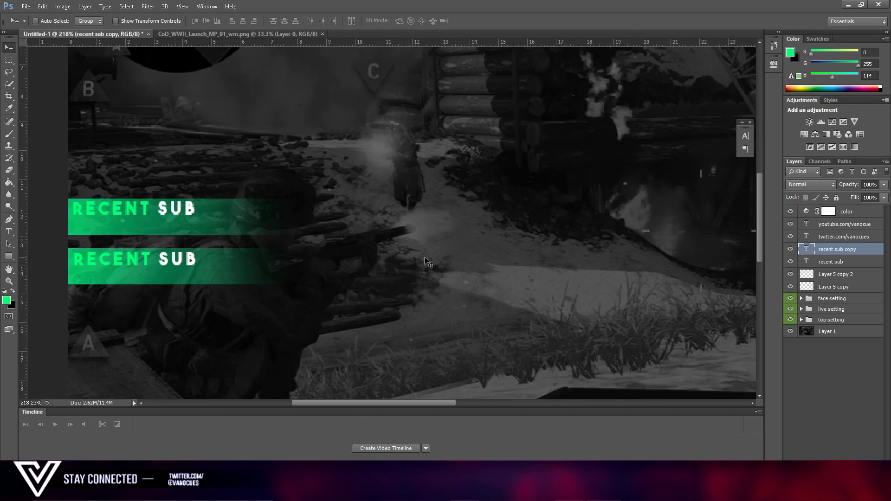
- Change the lower bar's duplicated text to LAST DONATION
double_click(814, 254)
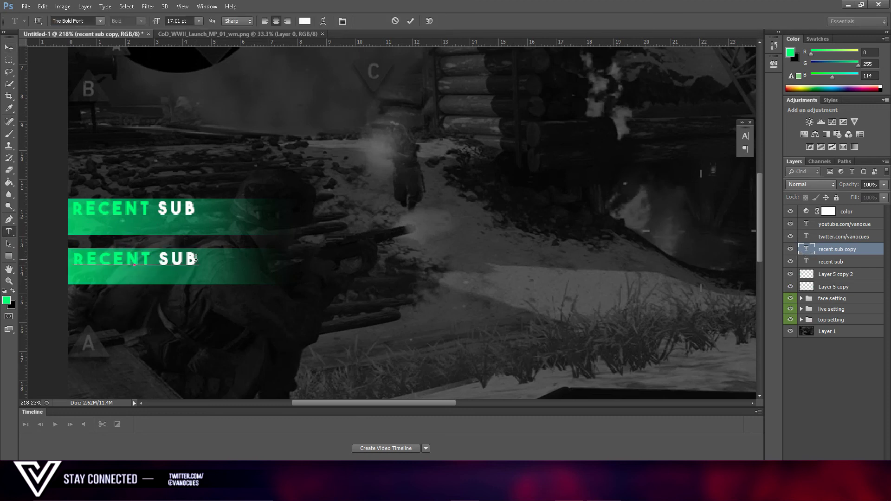
scroll(324, 271, "left", 5)
type("LA")
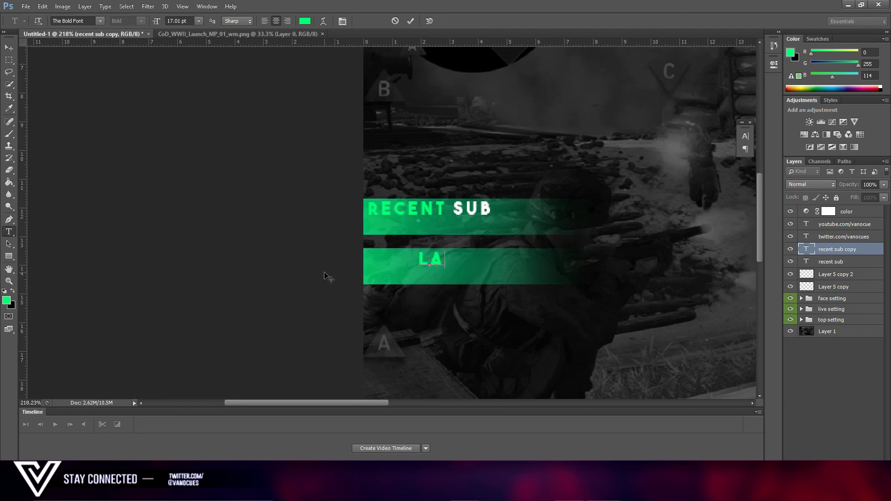
type("ST DONATION")
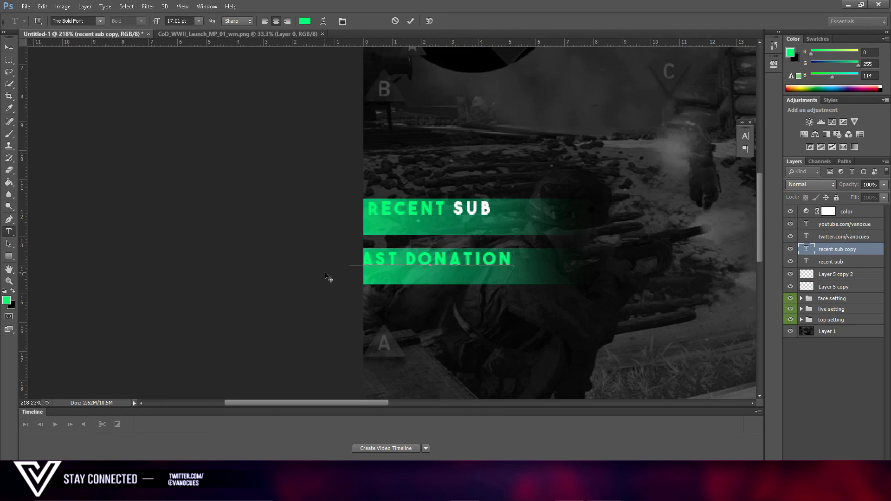